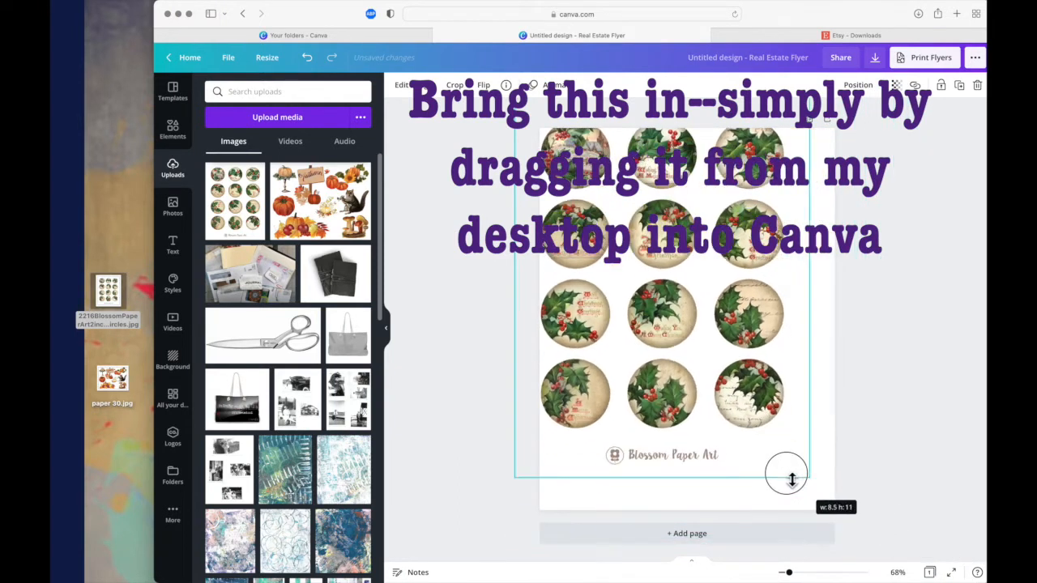
- Position the holly circles image on the page and crop off its upper two rows of circles
{"action": "left_click_drag", "start_coordinate": [724, 382], "coordinate": [742, 424]}
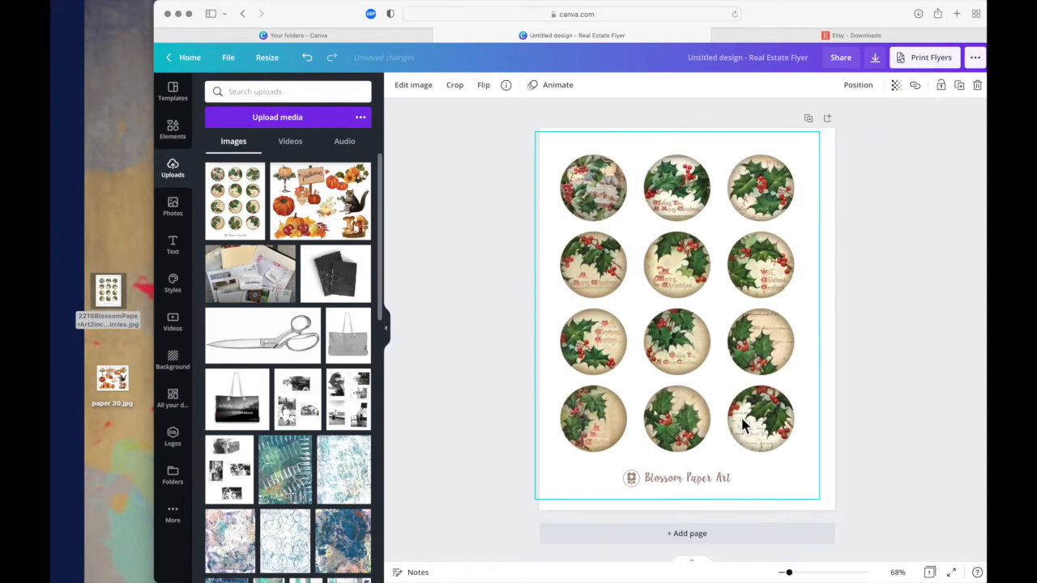
{"action": "left_click", "coordinate": [454, 86]}
{"action": "left_click_drag", "start_coordinate": [548, 139], "coordinate": [537, 312]}
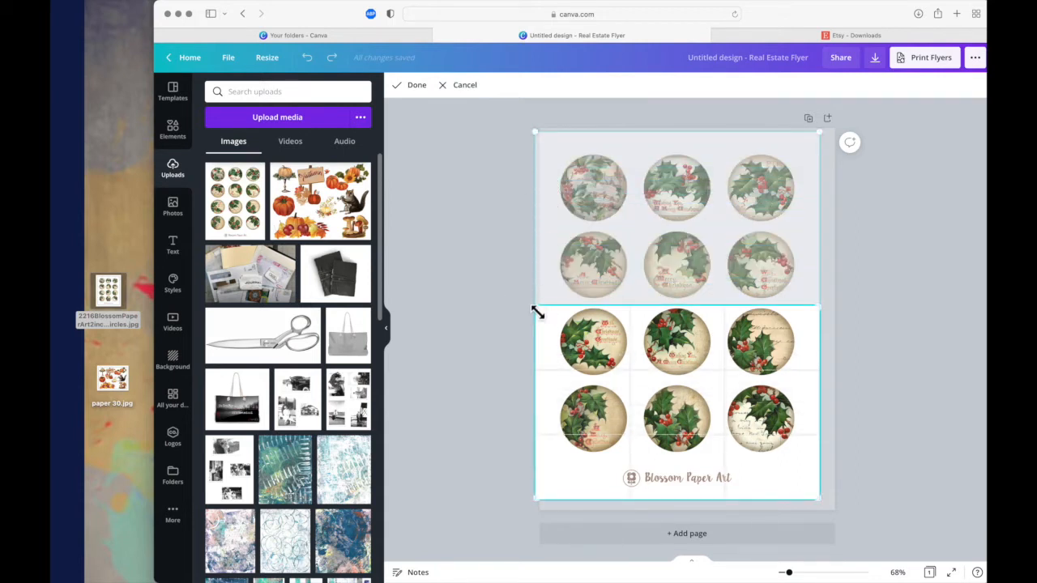
{"action": "left_click", "coordinate": [416, 86]}
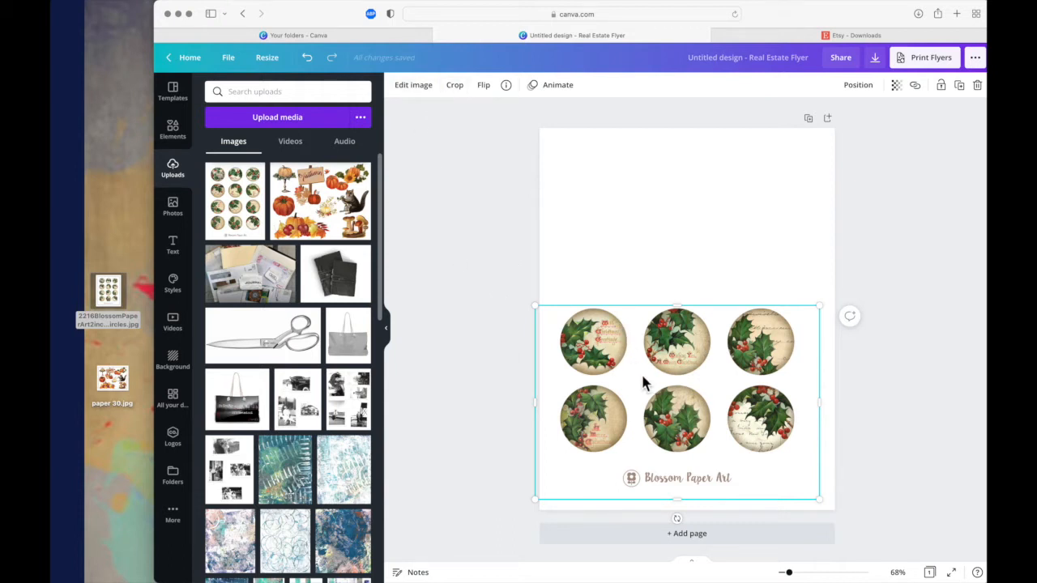
- Crop out the Blossom Paper Art logo and trim the side margins around the remaining six circles
{"action": "left_click", "coordinate": [454, 86]}
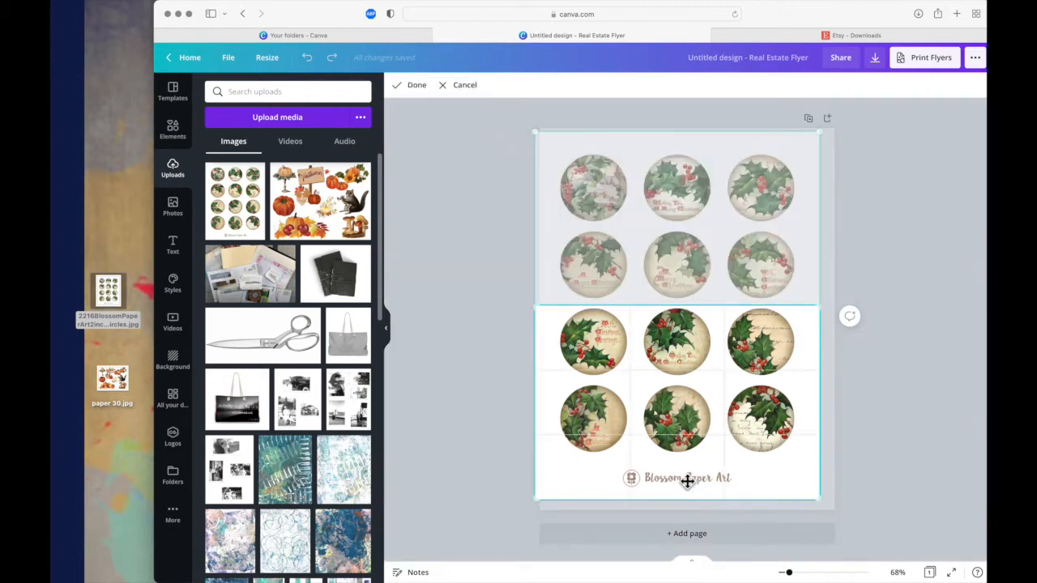
{"action": "left_click_drag", "start_coordinate": [537, 503], "coordinate": [550, 462]}
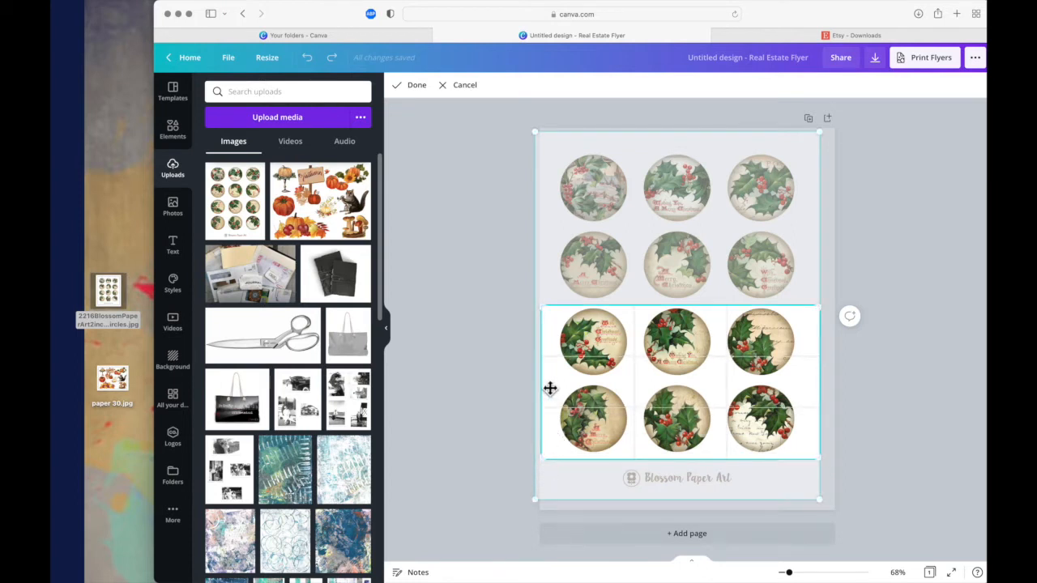
{"action": "left_click_drag", "start_coordinate": [540, 305], "coordinate": [551, 305]}
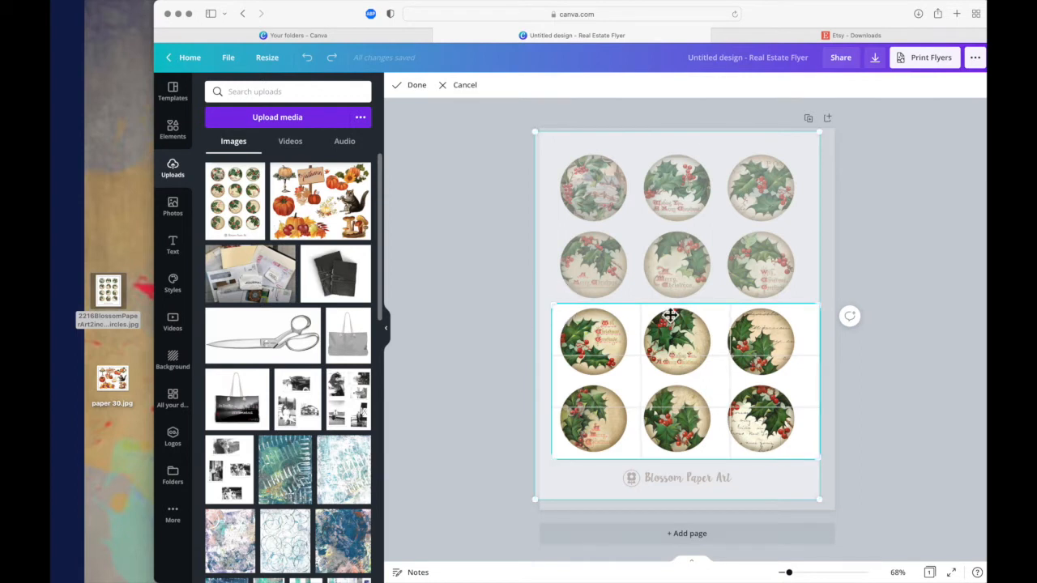
{"action": "left_click_drag", "start_coordinate": [820, 305], "coordinate": [808, 314]}
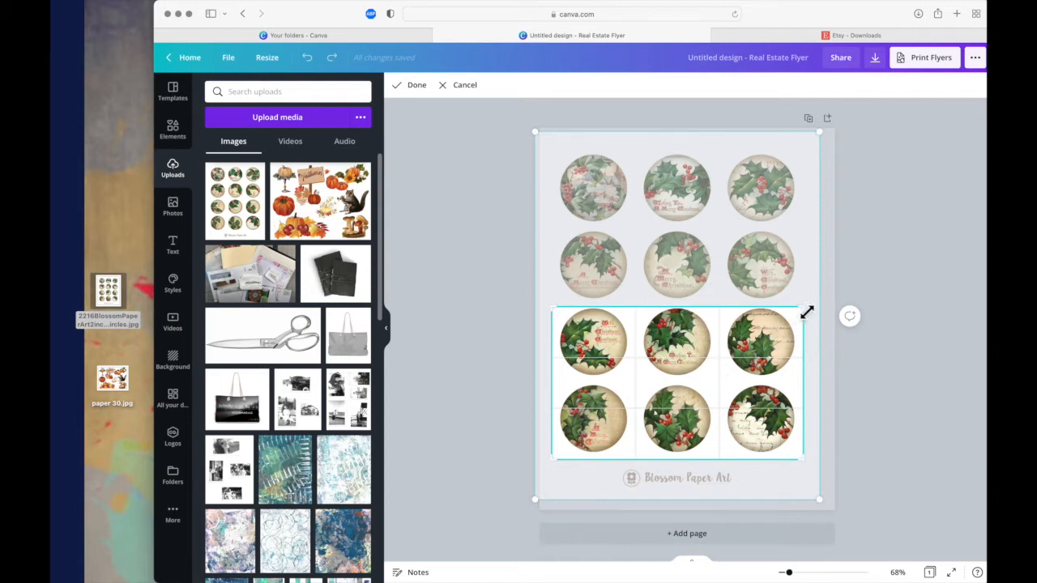
{"action": "left_click_drag", "start_coordinate": [807, 312], "coordinate": [806, 308]}
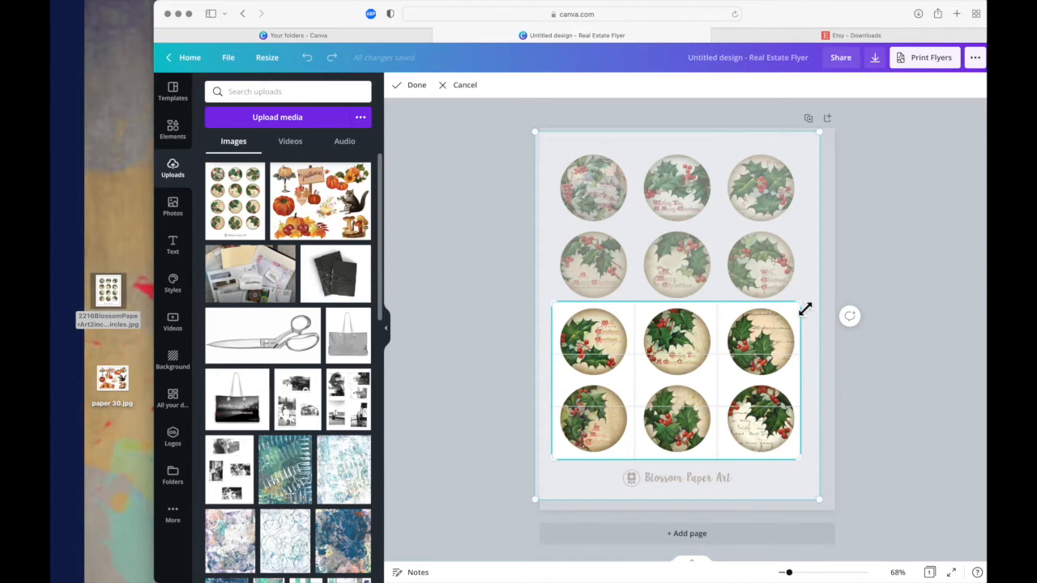
{"action": "left_click", "coordinate": [418, 87]}
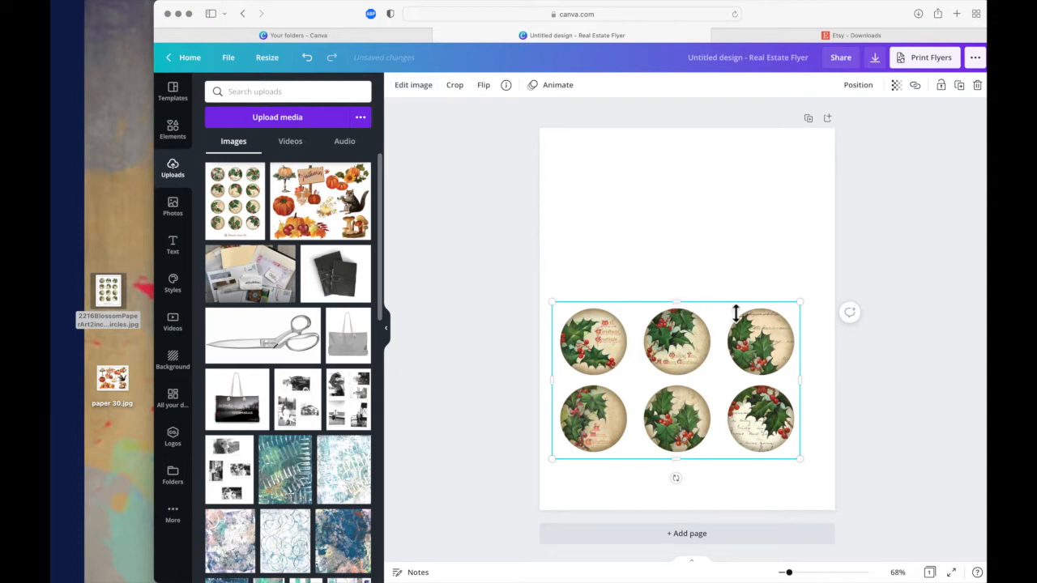
- Rotate the six-circle image 90 degrees clockwise and enlarge it to fill the page height
{"action": "left_click_drag", "start_coordinate": [682, 480], "coordinate": [588, 383]}
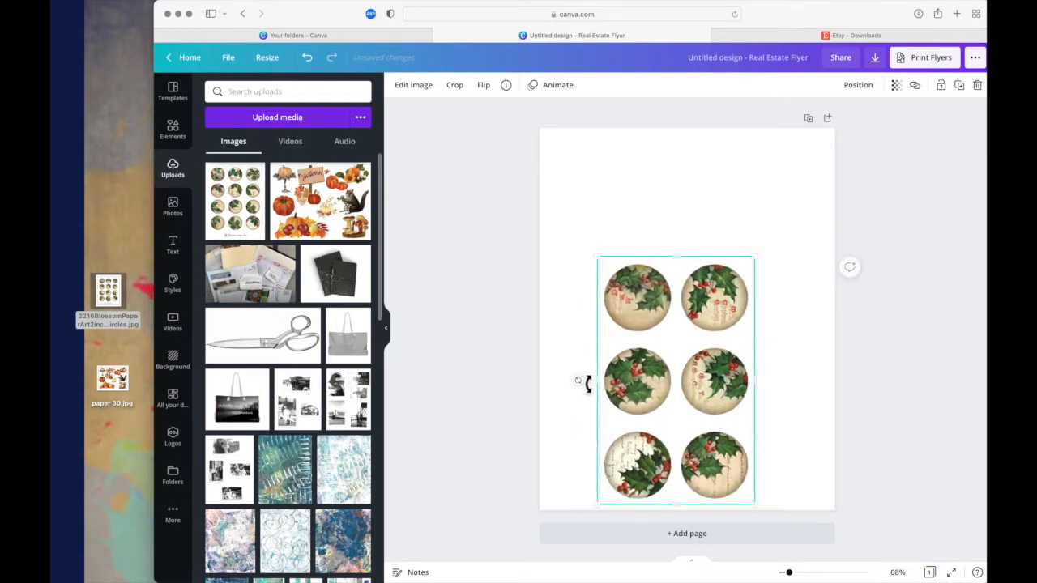
{"action": "left_click_drag", "start_coordinate": [666, 375], "coordinate": [677, 313]}
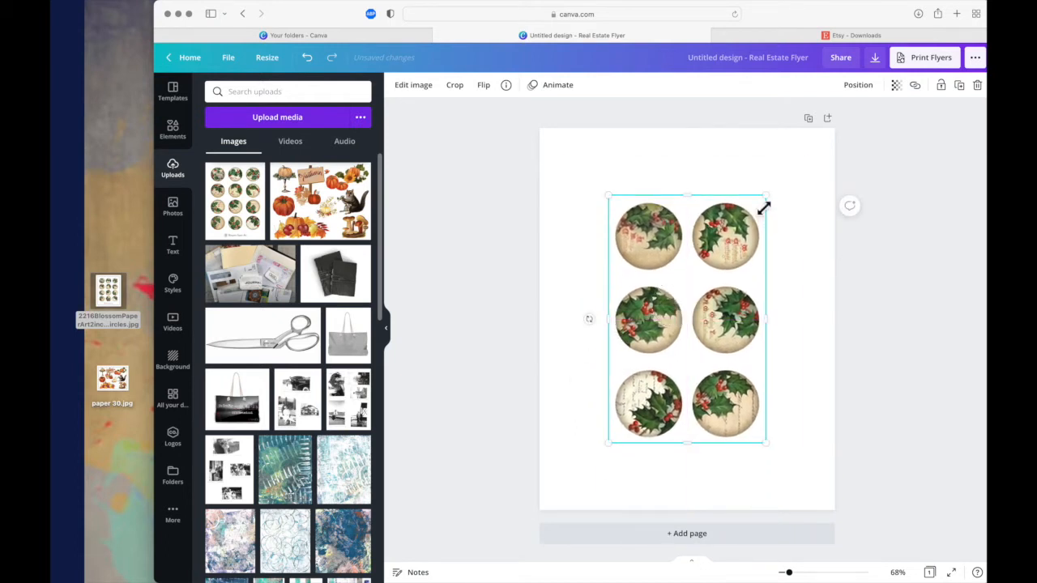
{"action": "left_click_drag", "start_coordinate": [769, 203], "coordinate": [816, 122]}
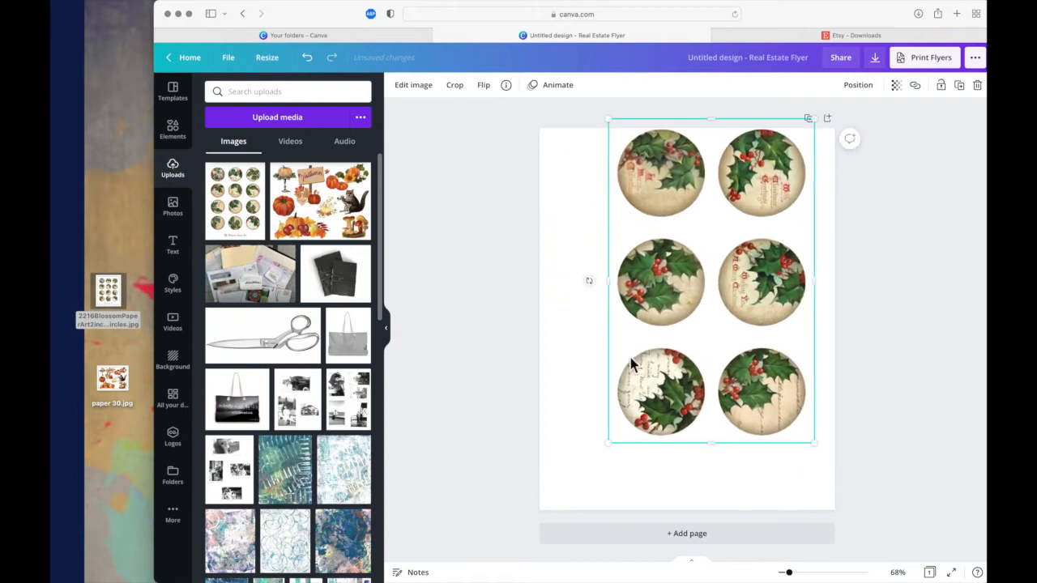
{"action": "left_click_drag", "start_coordinate": [609, 445], "coordinate": [541, 498]}
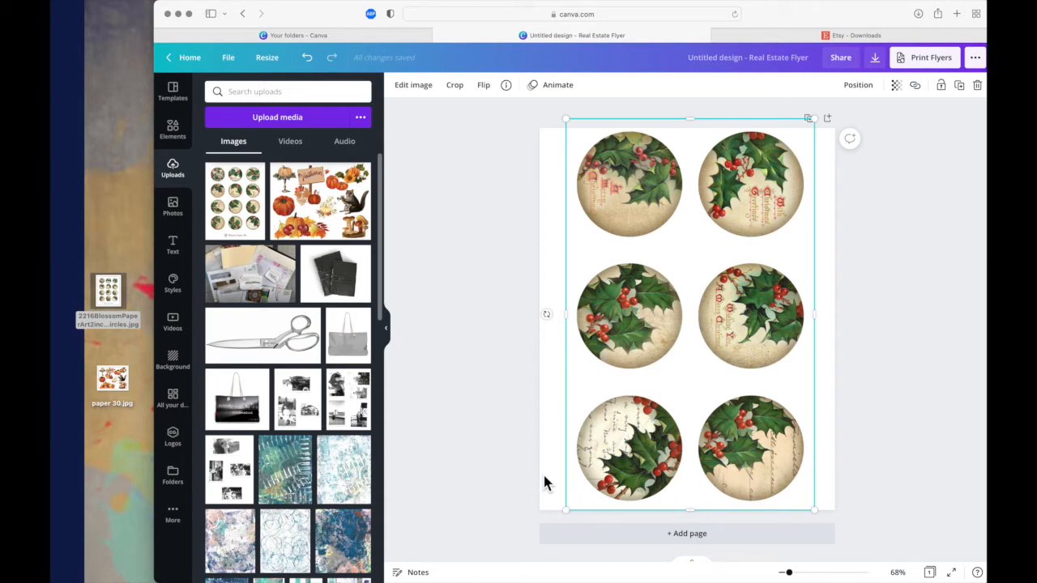
- Download the design as a PDF Print file
{"action": "key", "text": "super+p"}
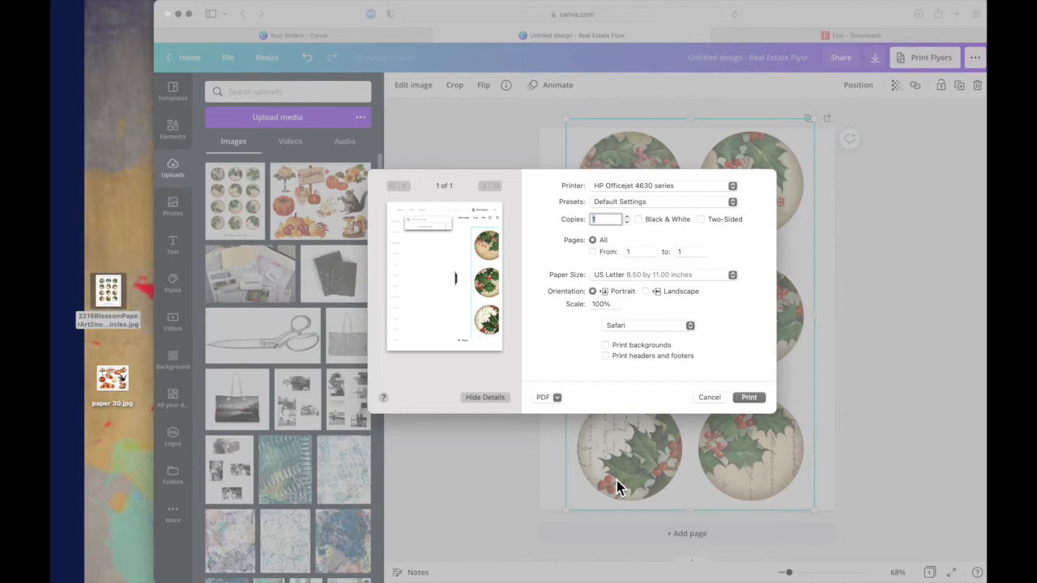
{"action": "left_click", "coordinate": [708, 401]}
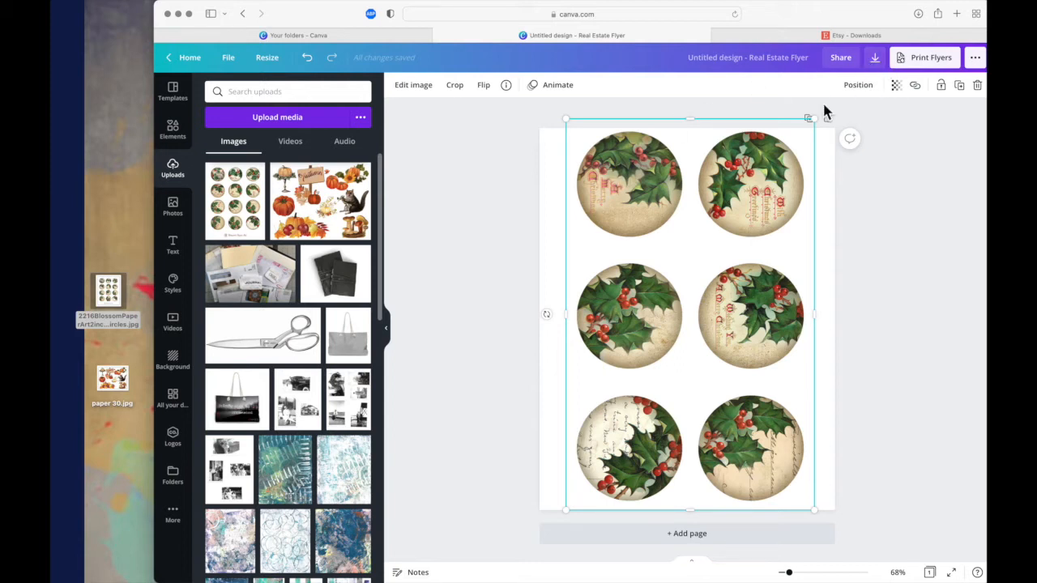
{"action": "left_click", "coordinate": [875, 58]}
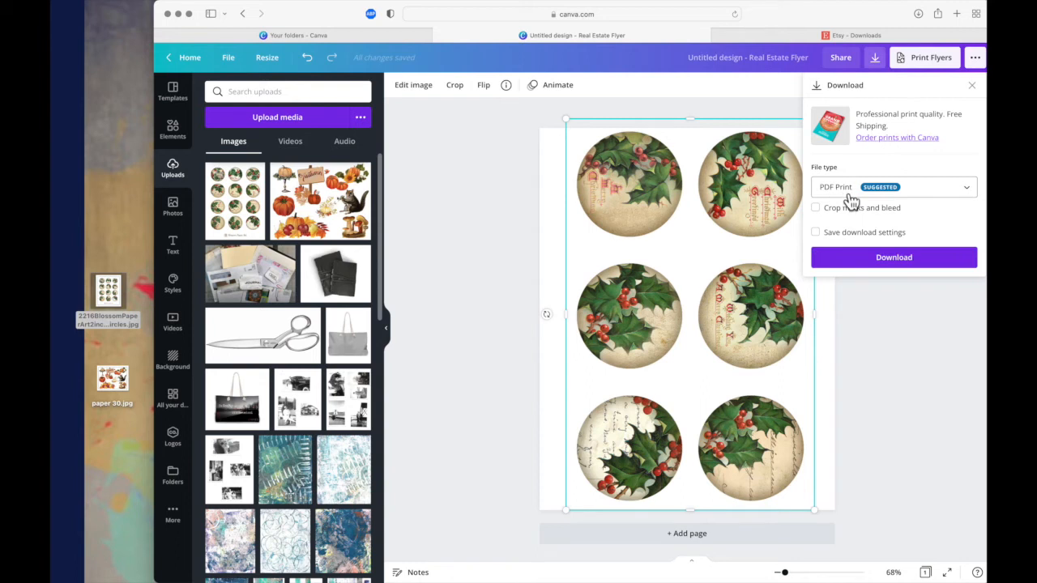
{"action": "left_click", "coordinate": [852, 257]}
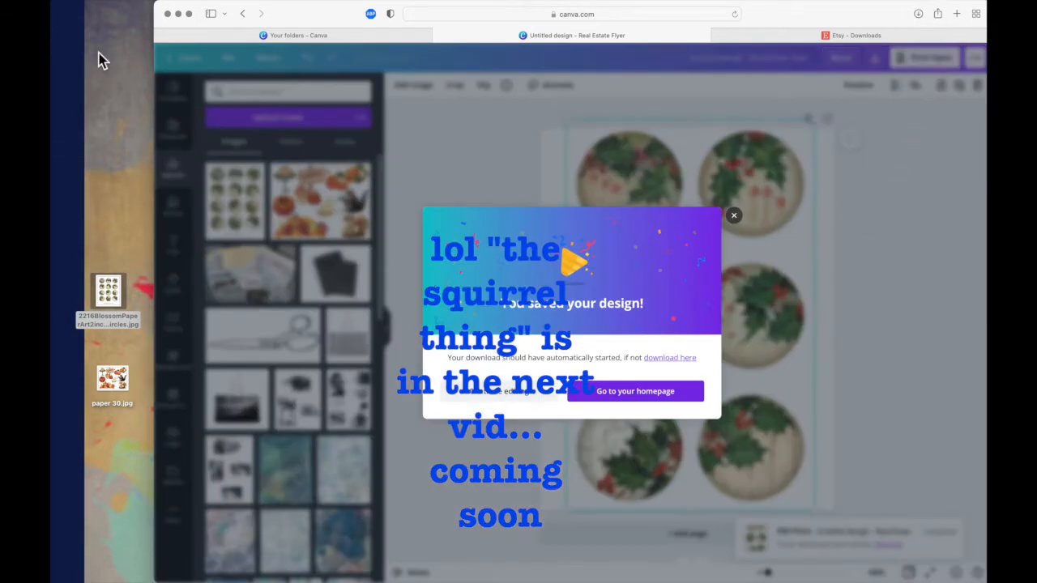
- Open the downloaded Untitled design.pdf from the browser's recent downloads
{"action": "mouse_move", "coordinate": [60, 53]}
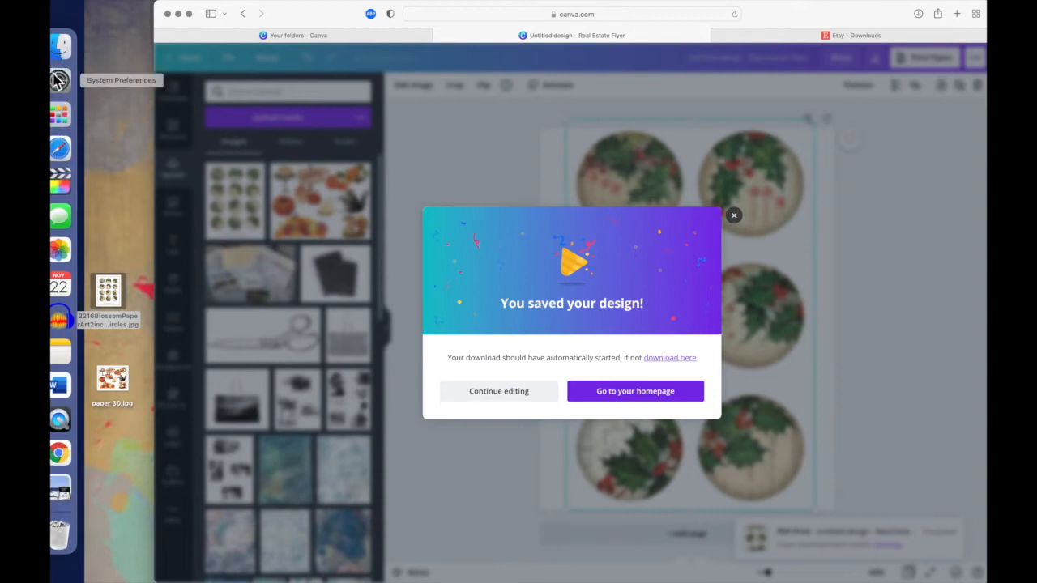
{"action": "left_click", "coordinate": [918, 14]}
{"action": "left_click", "coordinate": [918, 14]}
{"action": "left_click", "coordinate": [917, 14]}
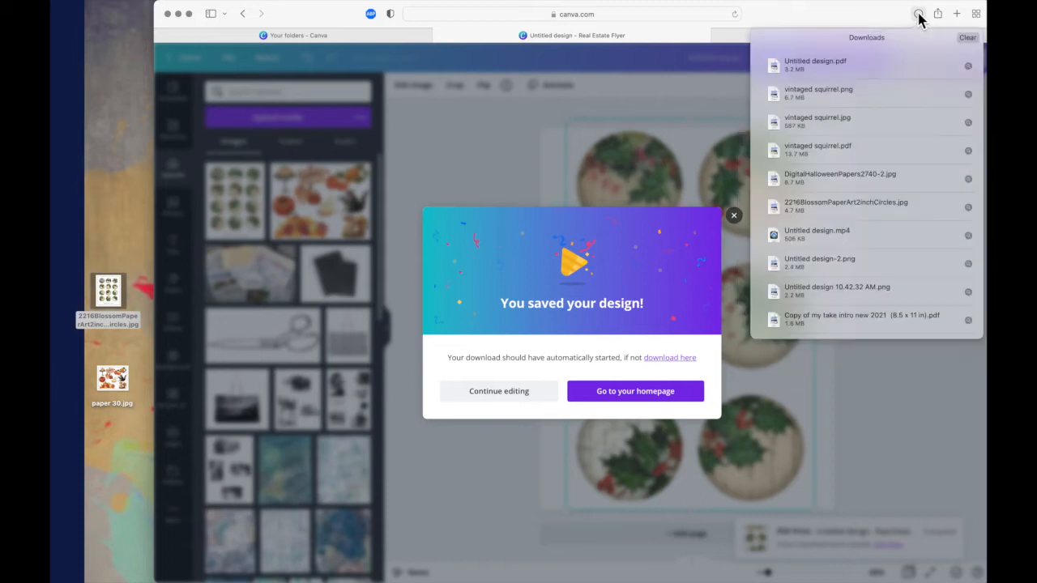
{"action": "left_click", "coordinate": [834, 69]}
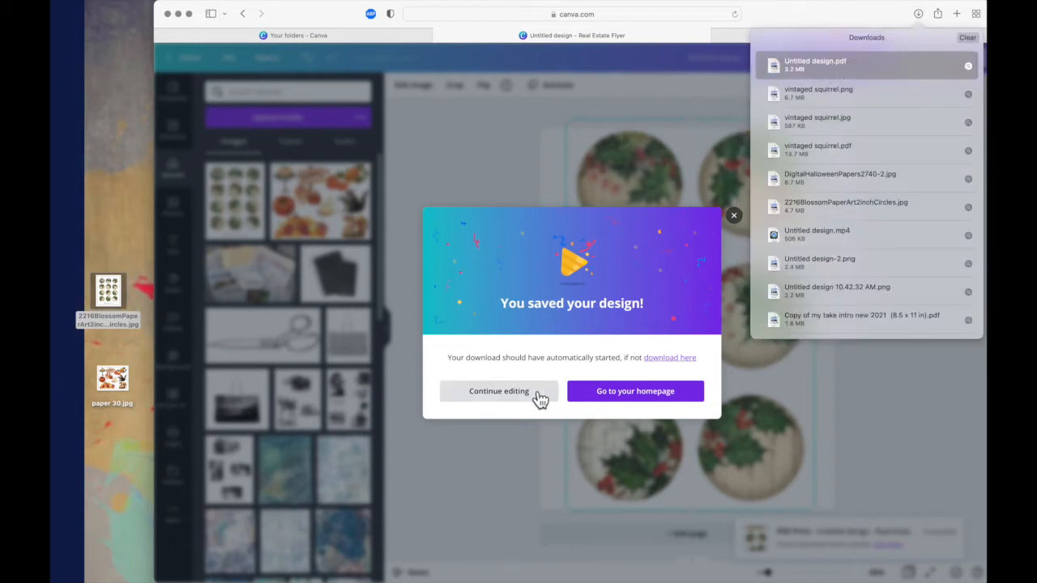
{"action": "double_click", "coordinate": [826, 77]}
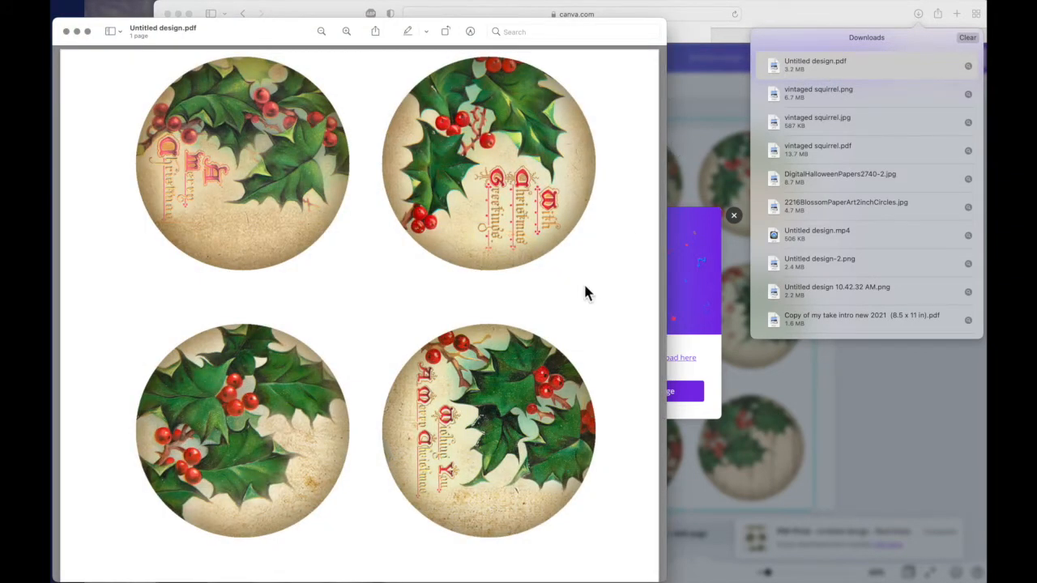
- Print Untitled design.pdf with the default print settings, close it and return to the browser
{"action": "key", "text": "super+p"}
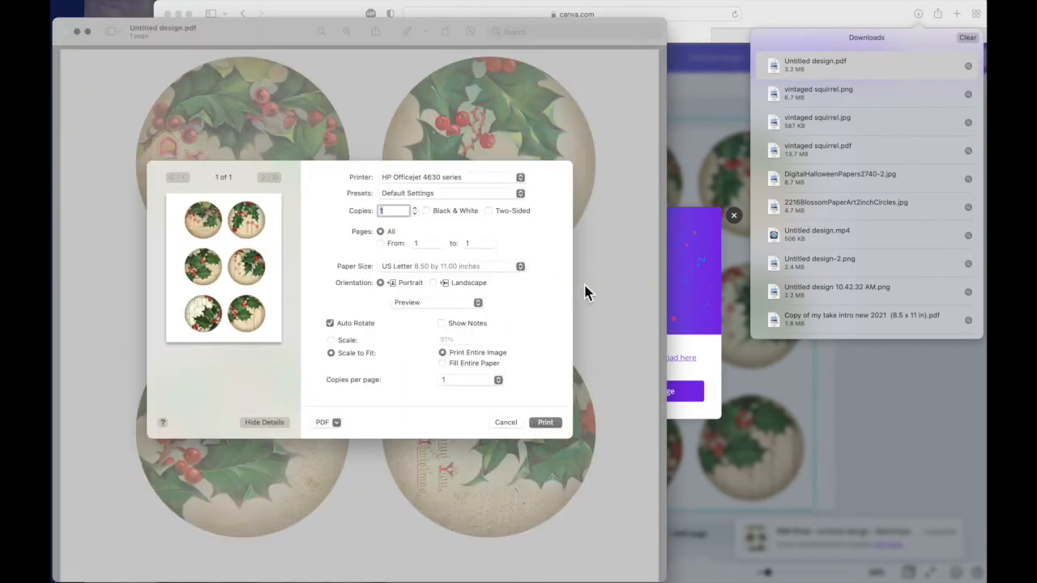
{"action": "left_click", "coordinate": [545, 423]}
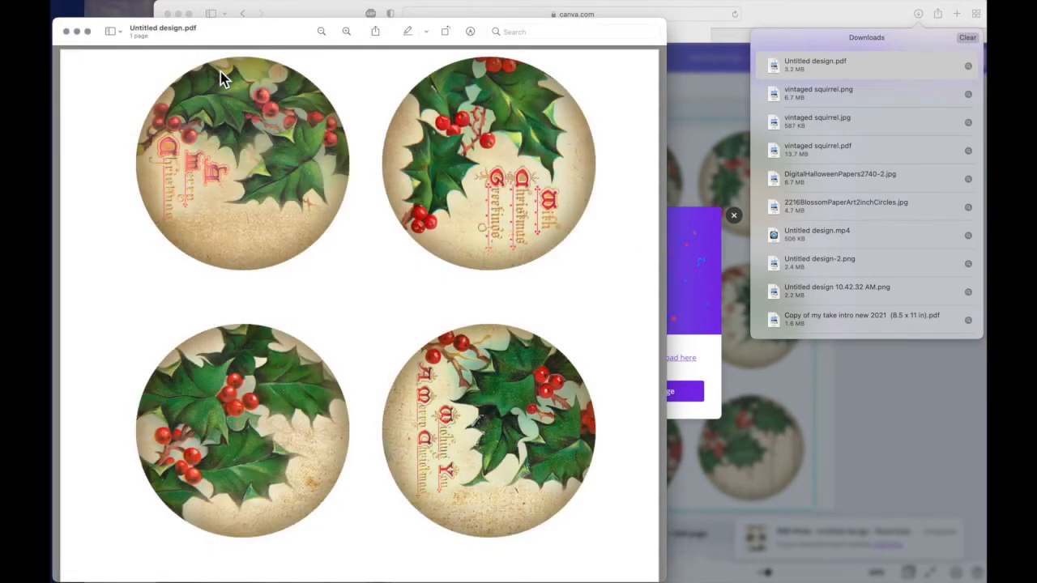
{"action": "left_click", "coordinate": [66, 31]}
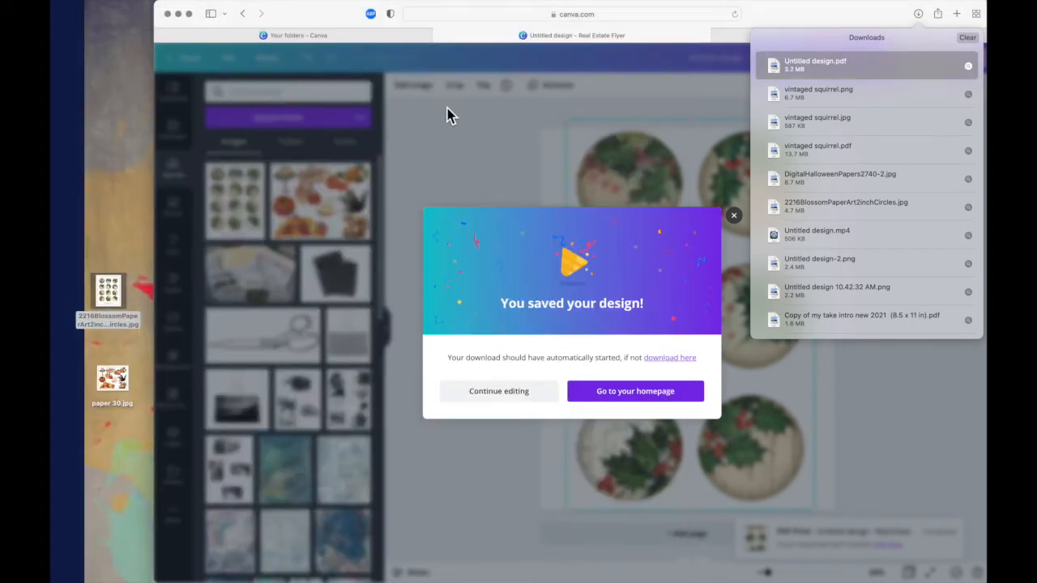
{"action": "left_click", "coordinate": [480, 193]}
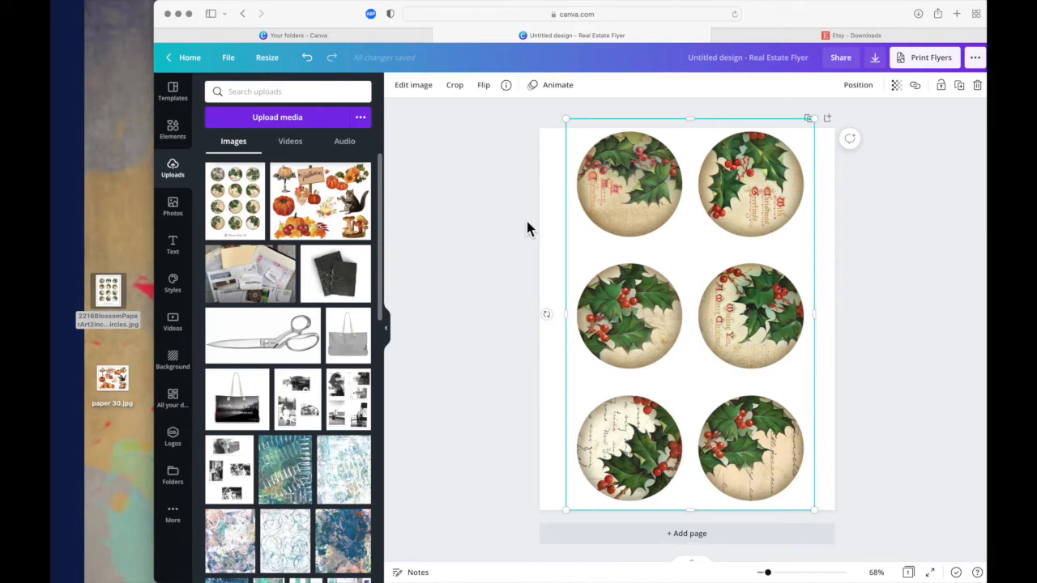
- Add a second page to the design and place the uploaded twelve-circle holly image on it
{"action": "left_click", "coordinate": [706, 540]}
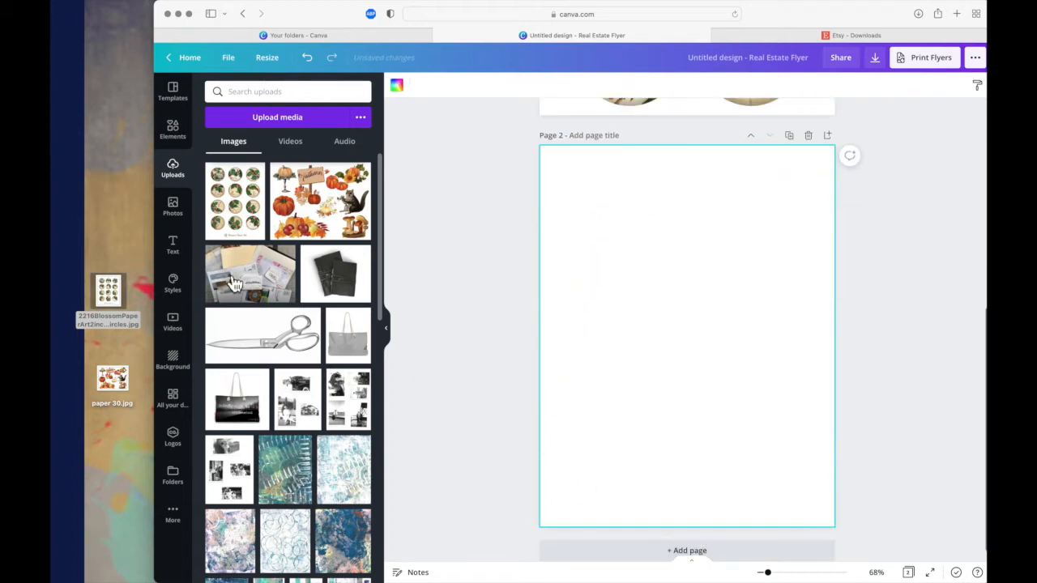
{"action": "left_click", "coordinate": [236, 201]}
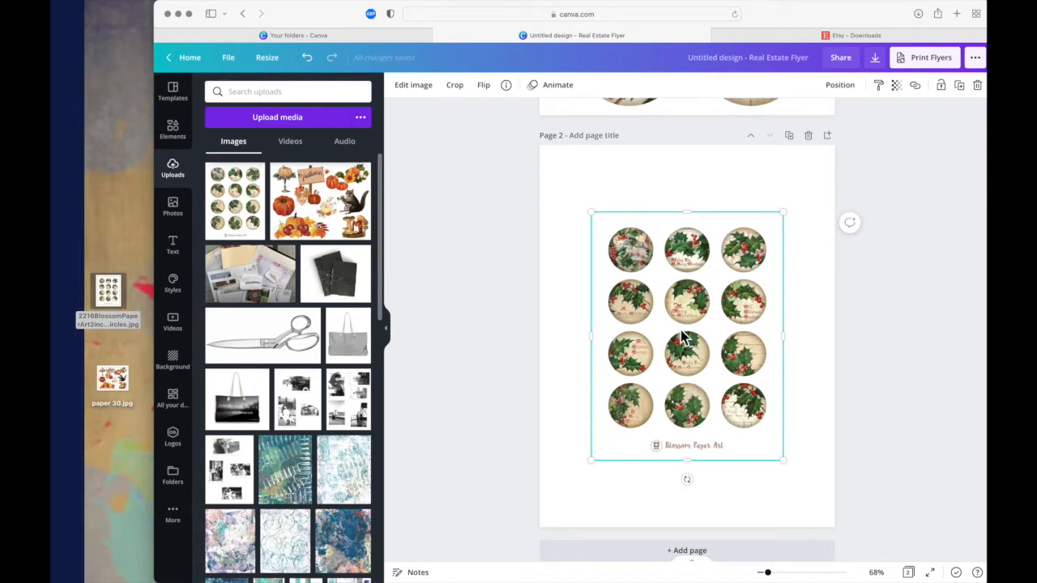
- Crop the page 2 image to its upper two rows of circles, trimming the upper and left margins slightly
{"action": "left_click", "coordinate": [460, 89]}
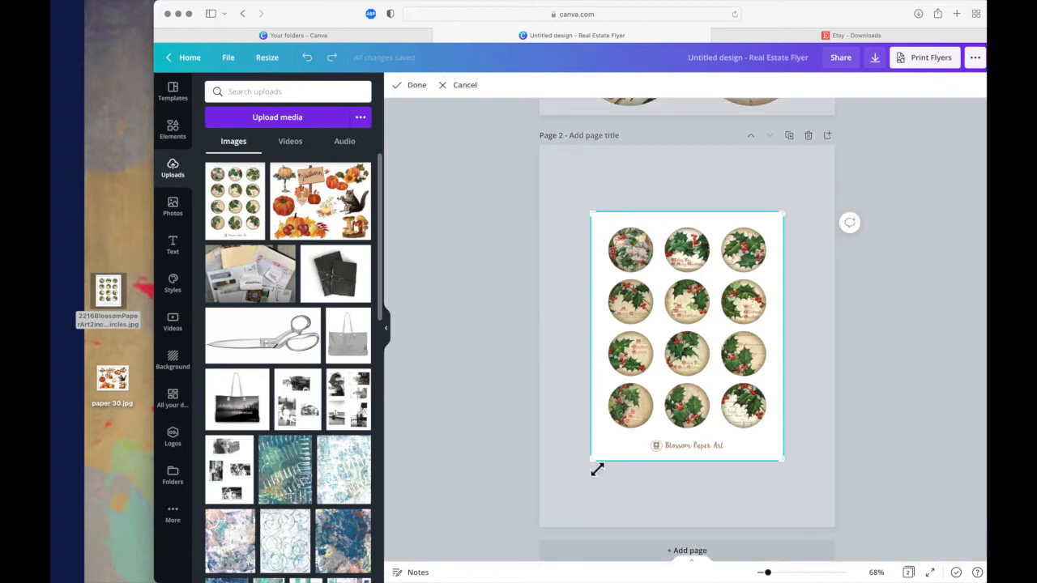
{"action": "left_click_drag", "start_coordinate": [604, 465], "coordinate": [587, 338]}
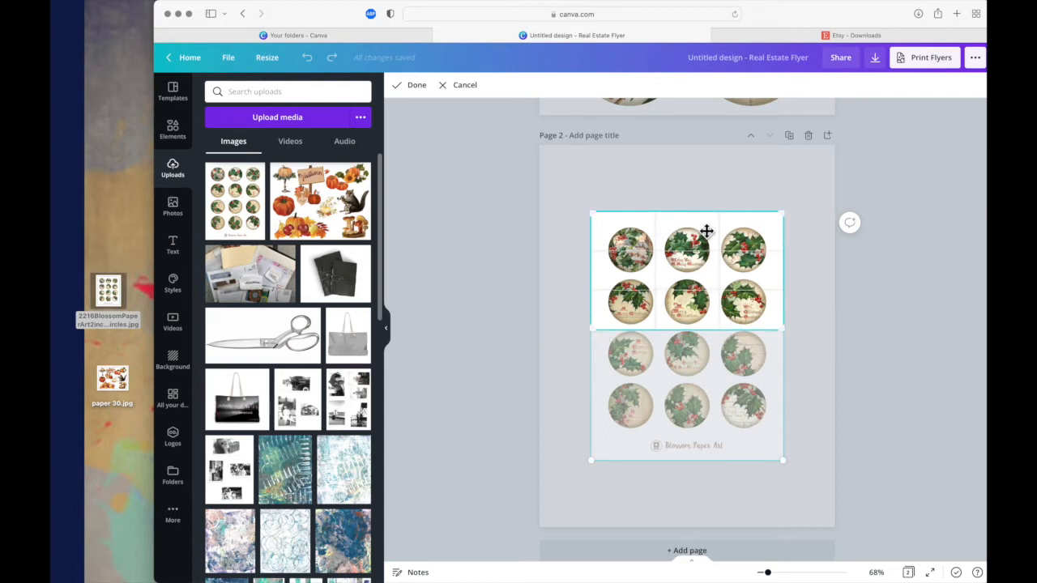
{"action": "left_click_drag", "start_coordinate": [701, 215], "coordinate": [701, 224]}
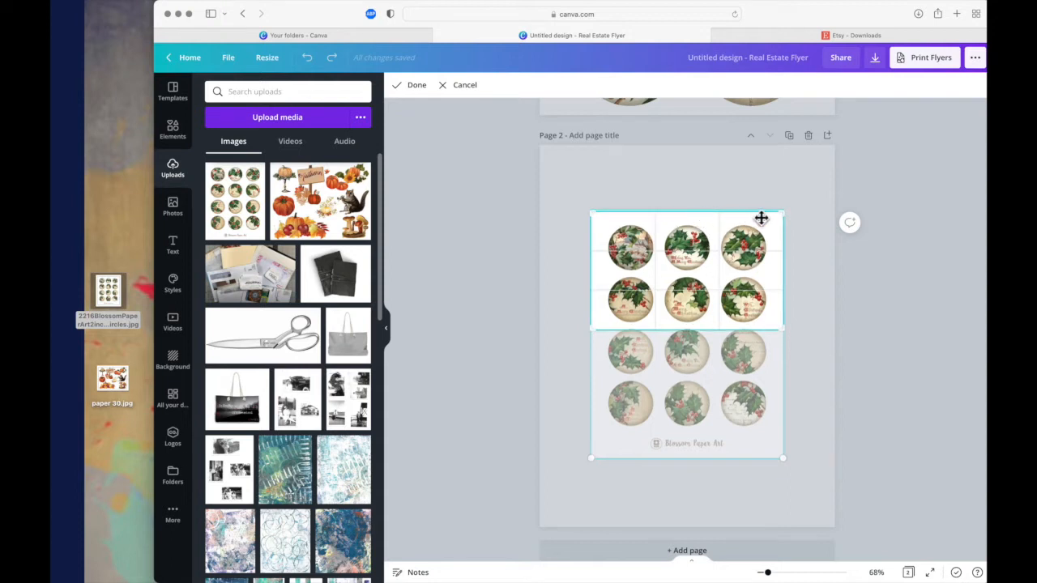
{"action": "left_click_drag", "start_coordinate": [781, 217], "coordinate": [781, 224]}
{"action": "left_click_drag", "start_coordinate": [592, 213], "coordinate": [596, 220]}
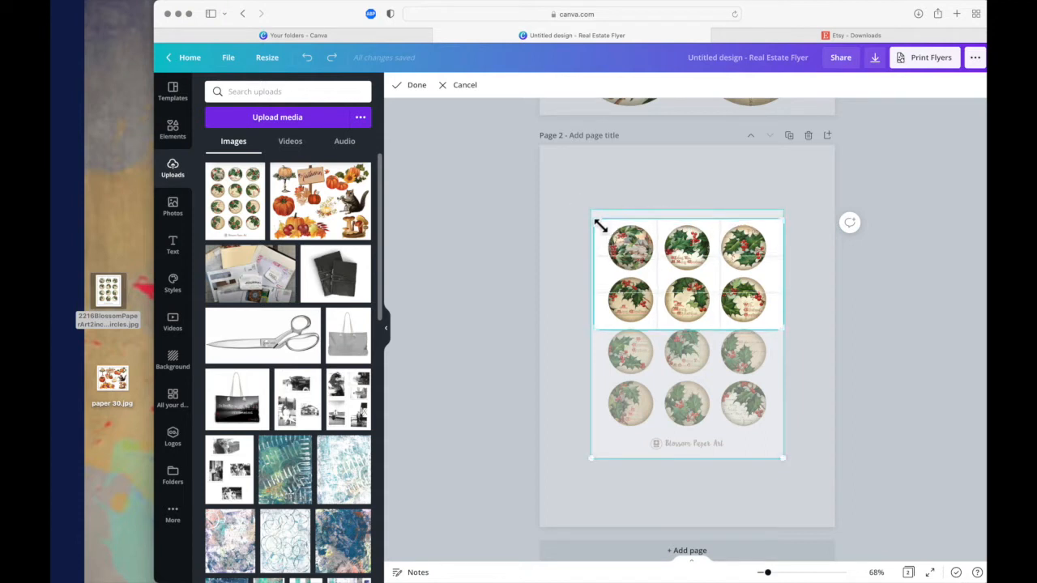
{"action": "left_click", "coordinate": [428, 95]}
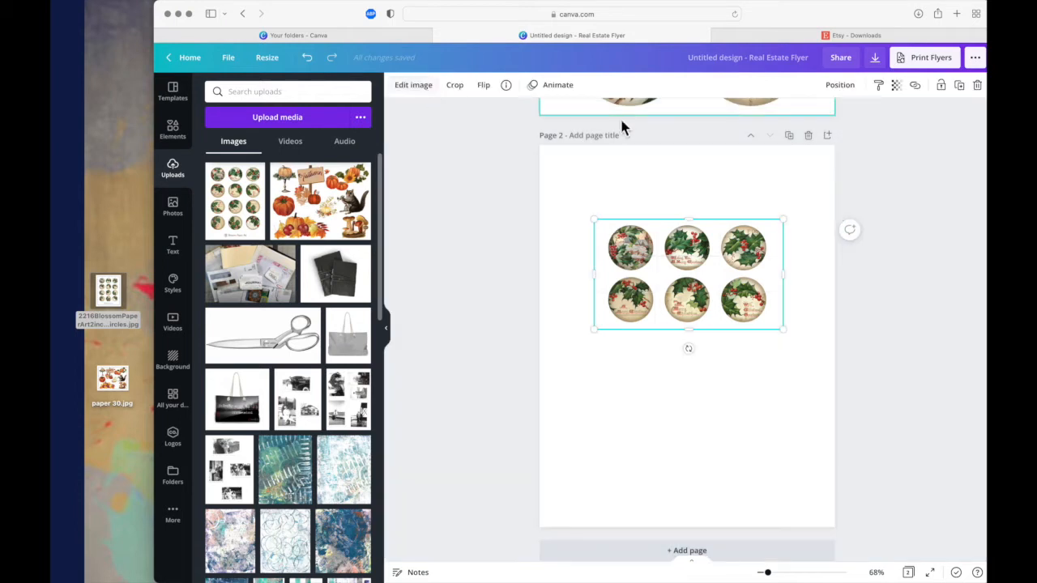
- Rotate the cropped image on page 2 by 90 degrees clockwise, enlarge it and position its six circles within the page
{"action": "left_click_drag", "start_coordinate": [689, 349], "coordinate": [648, 275]}
{"action": "left_click_drag", "start_coordinate": [640, 373], "coordinate": [520, 572]}
{"action": "left_click_drag", "start_coordinate": [634, 436], "coordinate": [683, 394]}
{"action": "left_click_drag", "start_coordinate": [573, 522], "coordinate": [523, 557]}
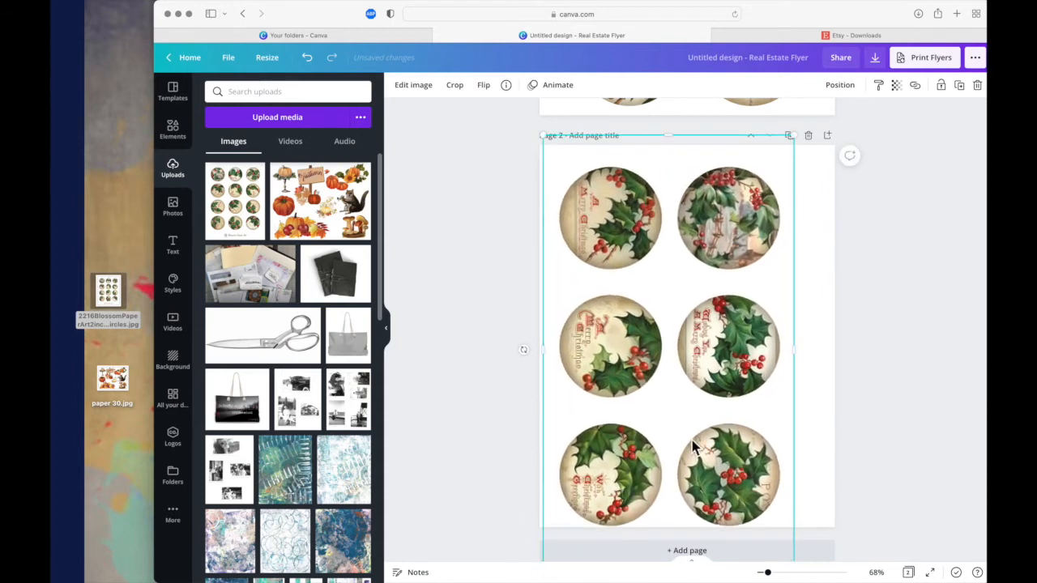
{"action": "left_click_drag", "start_coordinate": [695, 445], "coordinate": [695, 429]}
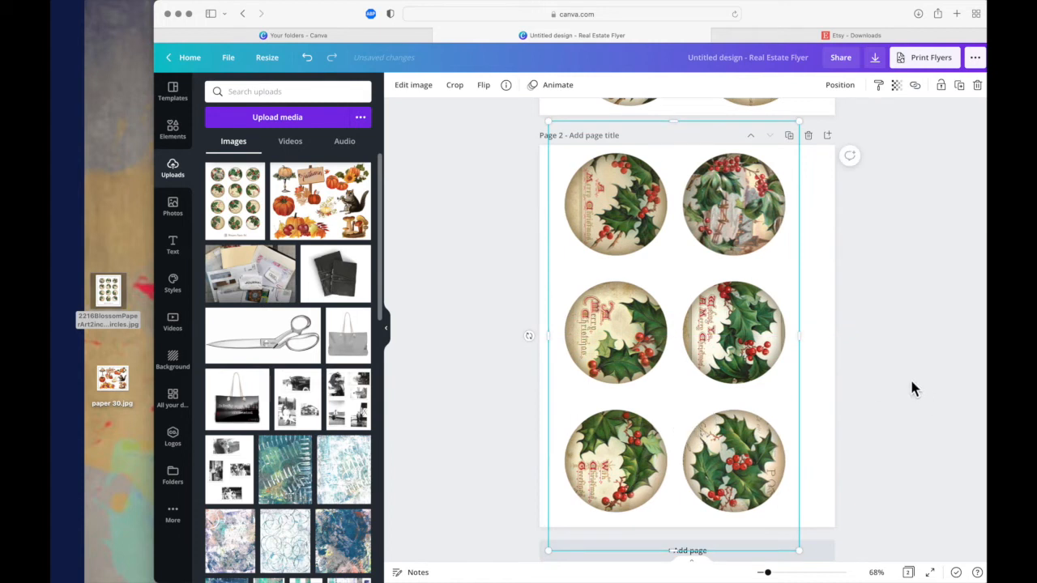
{"action": "mouse_move", "coordinate": [802, 339]}
{"action": "left_mouse_down"}
{"action": "mouse_move", "coordinate": [888, 338]}
{"action": "mouse_move", "coordinate": [774, 350]}
{"action": "mouse_move", "coordinate": [895, 345]}
{"action": "mouse_move", "coordinate": [804, 352]}
{"action": "left_mouse_up"}
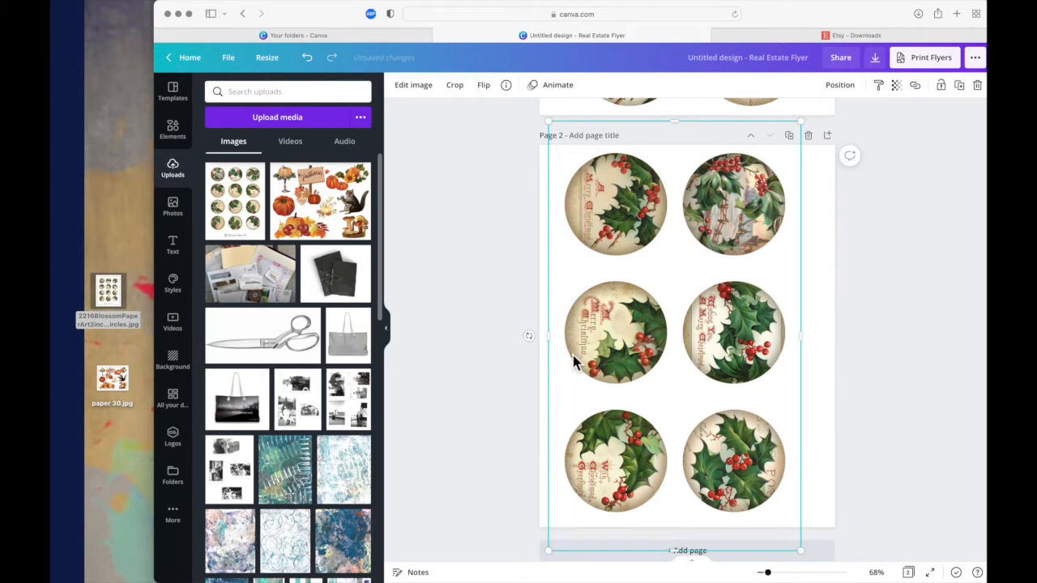
- Centre the six-circle holly image horizontally on page 2
{"action": "left_click_drag", "start_coordinate": [529, 336], "coordinate": [534, 344]}
{"action": "mouse_move", "coordinate": [761, 346]}
{"action": "left_mouse_down"}
{"action": "mouse_move", "coordinate": [822, 340]}
{"action": "mouse_move", "coordinate": [761, 341]}
{"action": "mouse_move", "coordinate": [778, 341]}
{"action": "left_mouse_up"}
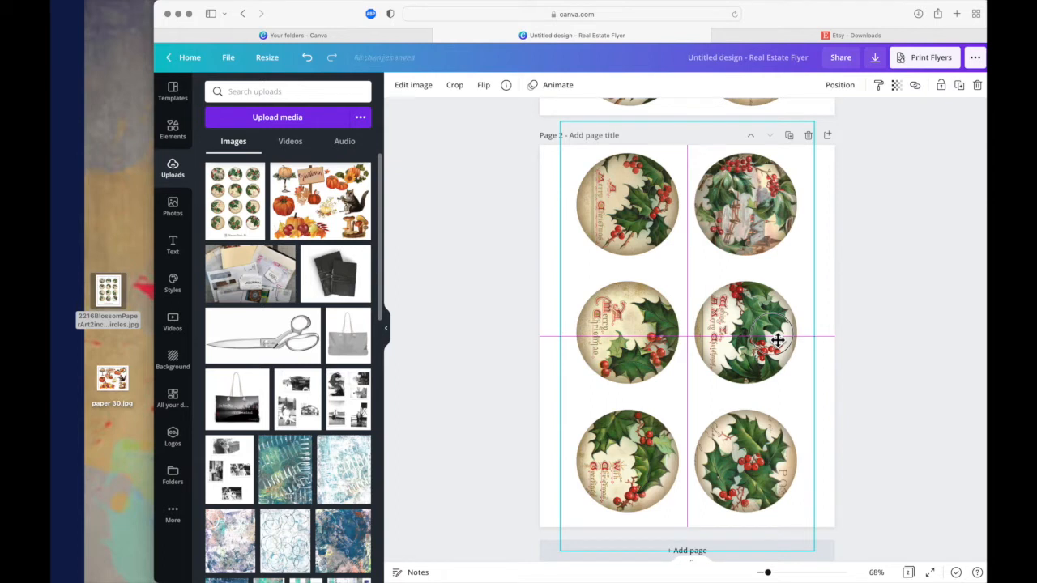
{"action": "left_click_drag", "start_coordinate": [778, 340], "coordinate": [774, 344]}
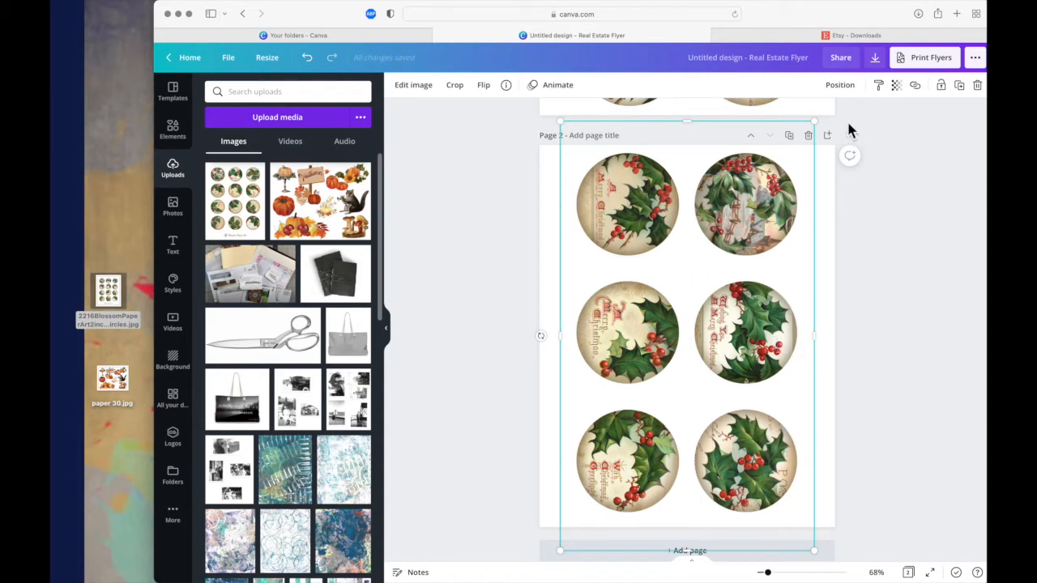
- Set the download to PDF Print with only Page 2 selected
{"action": "left_click", "coordinate": [876, 63]}
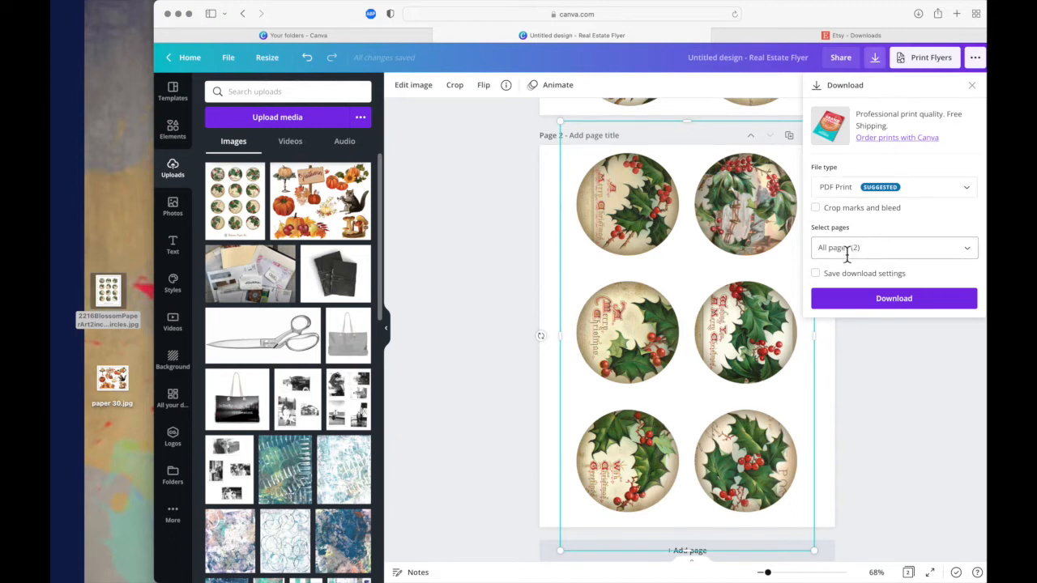
{"action": "left_click", "coordinate": [975, 258]}
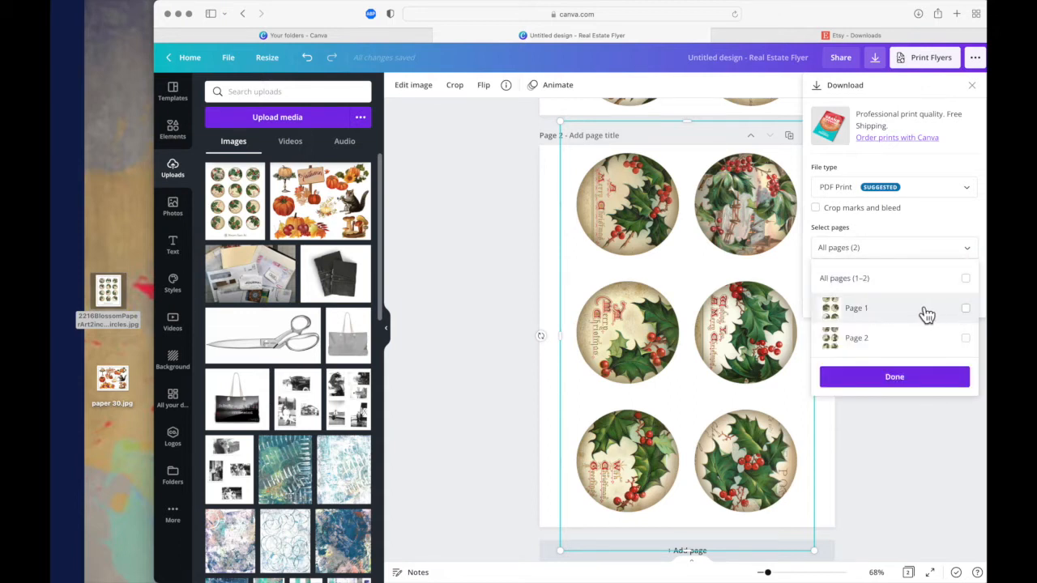
{"action": "left_click", "coordinate": [966, 341]}
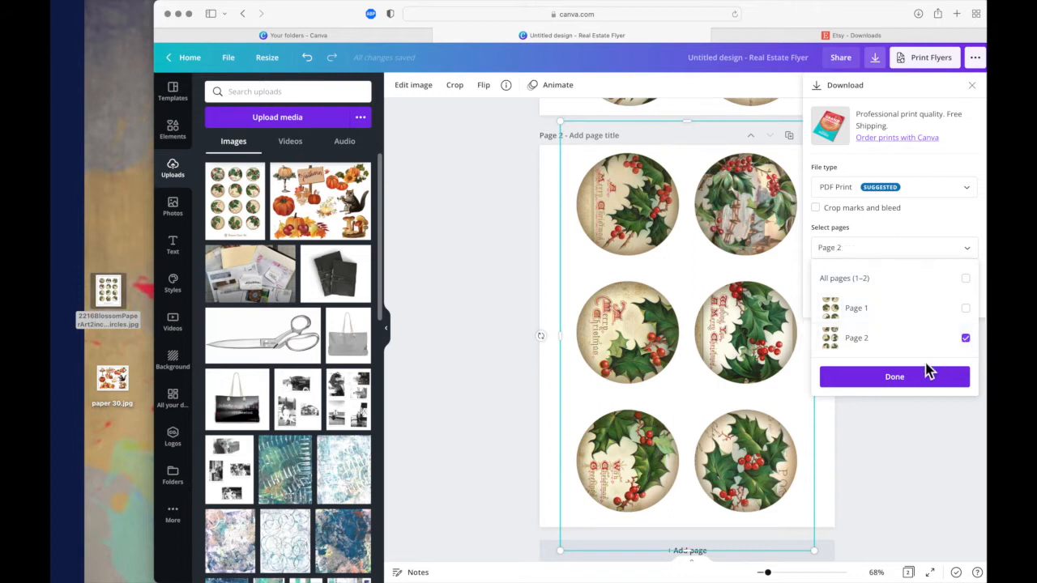
{"action": "left_click", "coordinate": [884, 441]}
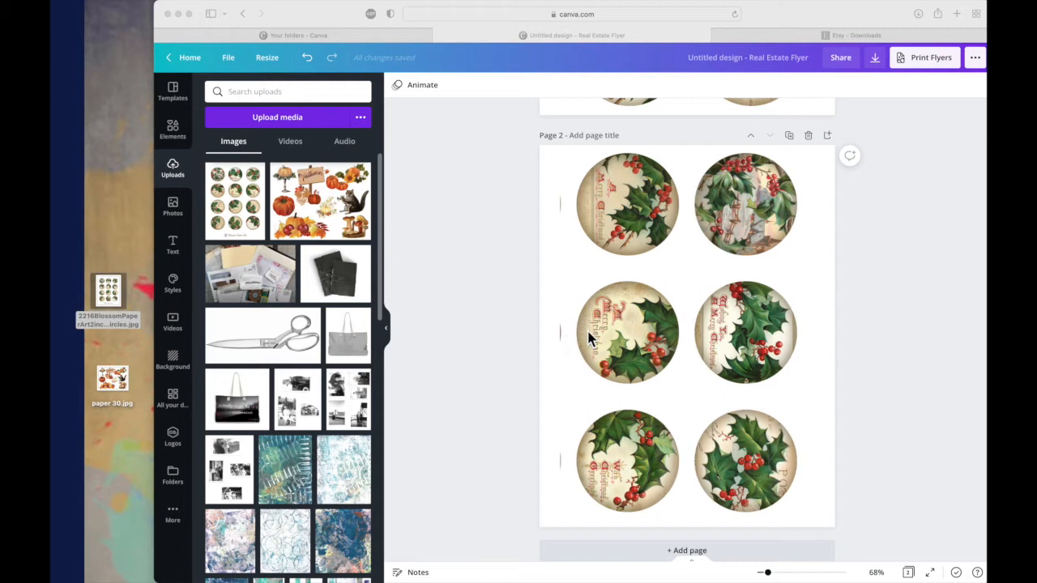
- Shift the page 2 picture slightly left within its crop frame to hide the slivers of the neighbouring circles, and apply the crop
{"action": "left_click", "coordinate": [614, 338]}
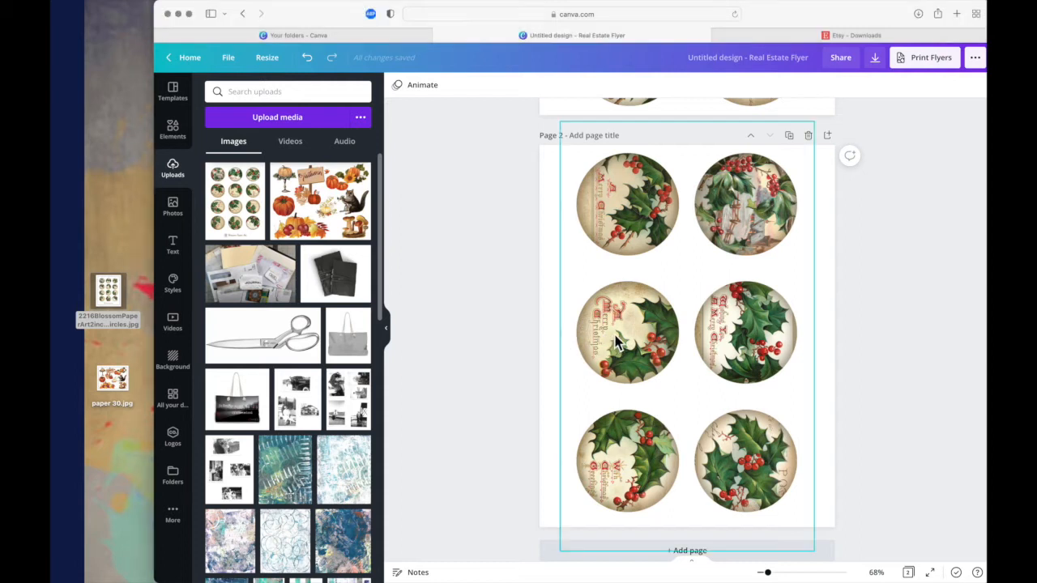
{"action": "left_click", "coordinate": [595, 215]}
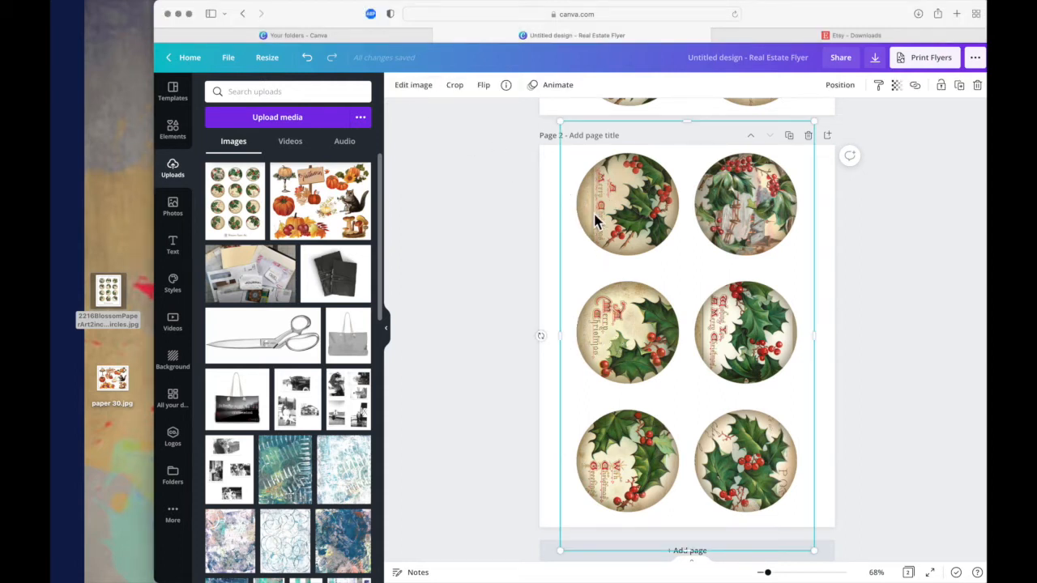
{"action": "left_click", "coordinate": [454, 85]}
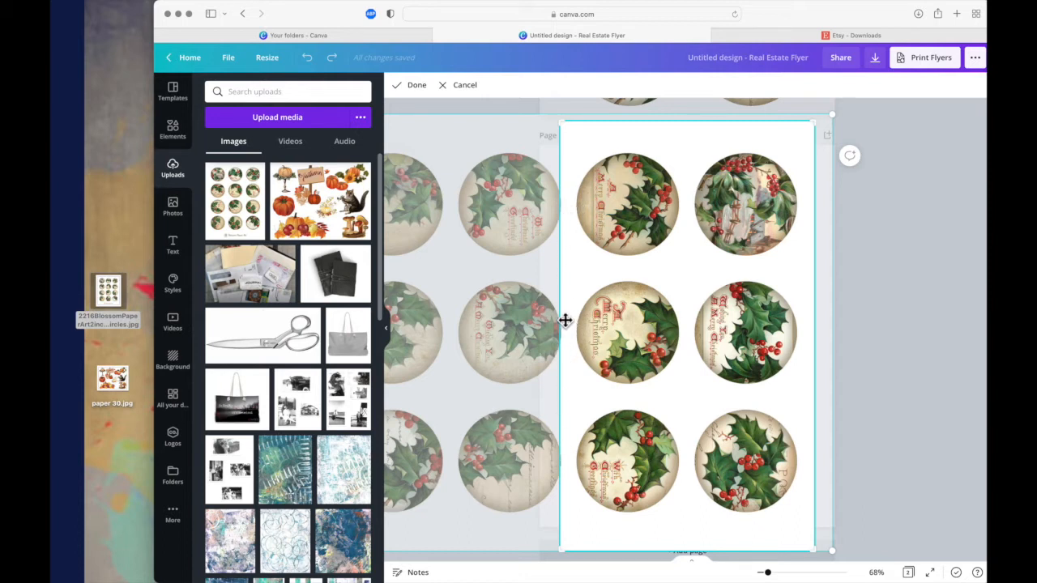
{"action": "left_click_drag", "start_coordinate": [570, 319], "coordinate": [567, 320]}
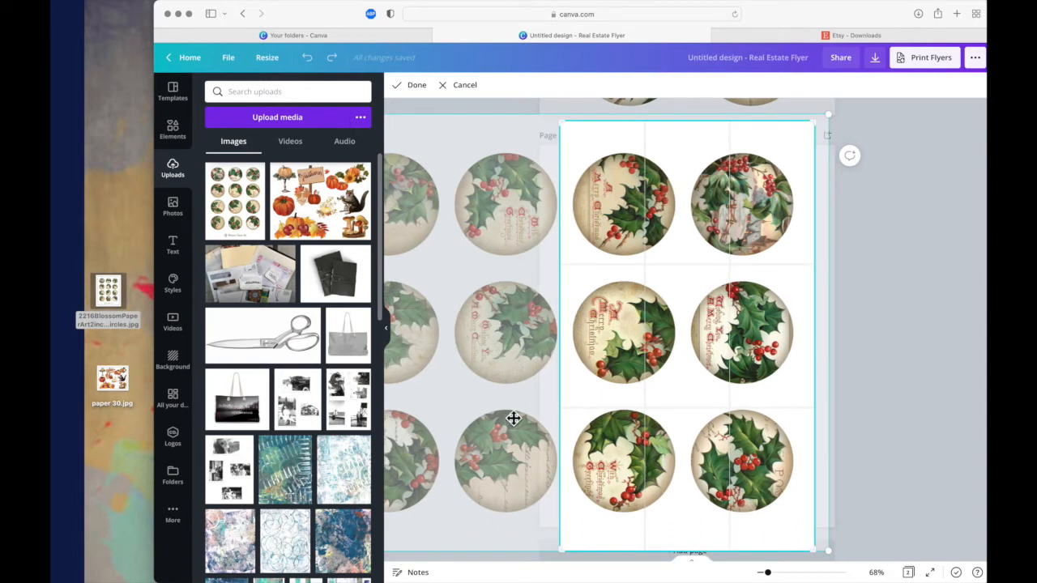
{"action": "left_click", "coordinate": [425, 87]}
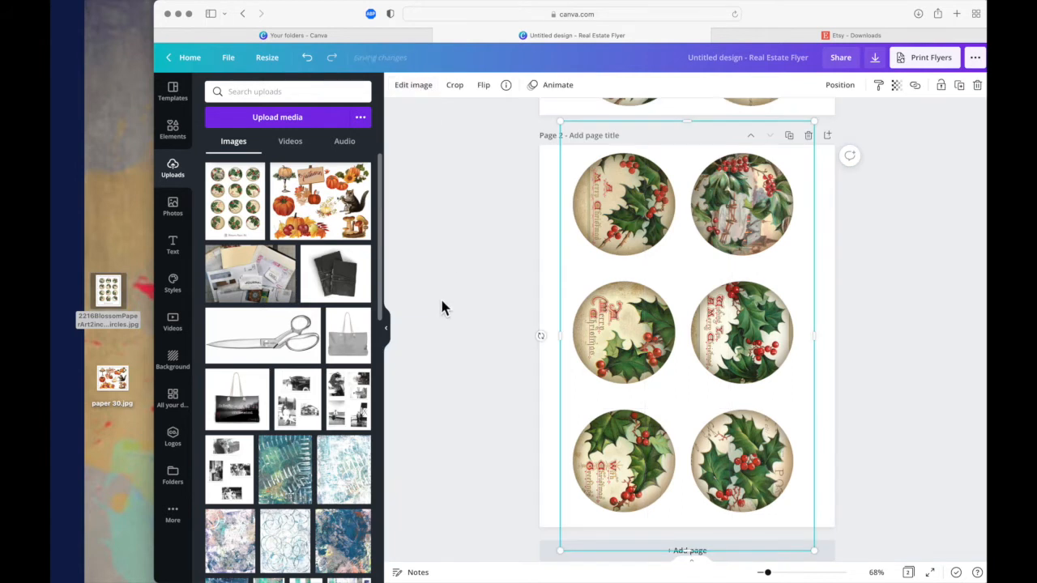
{"action": "left_click", "coordinate": [501, 283]}
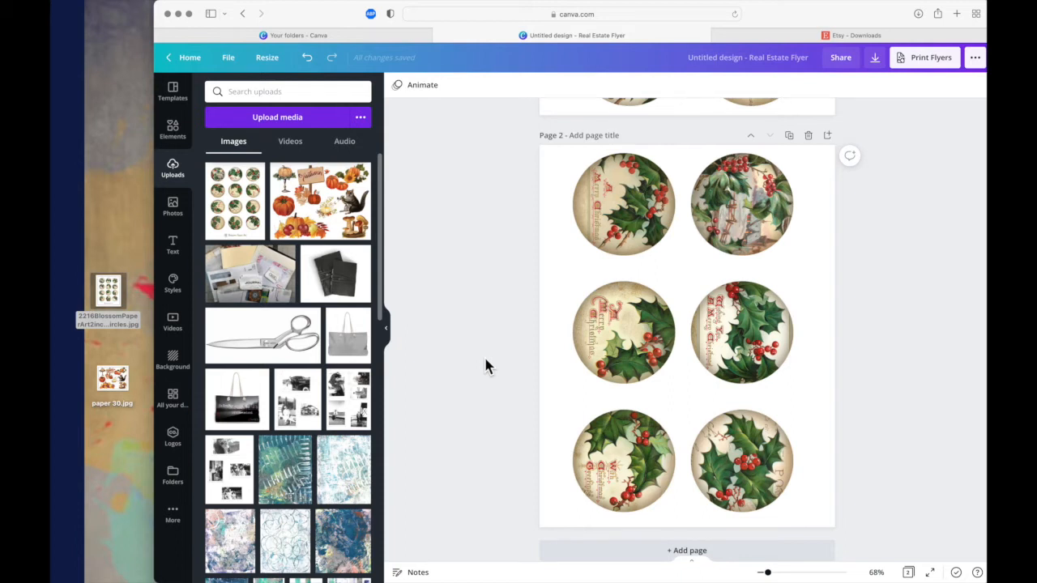
- Duplicate both six-circle pages so that the design has two copies of each
{"action": "scroll", "coordinate": [485, 361], "scroll_direction": "up", "scroll_amount": 5}
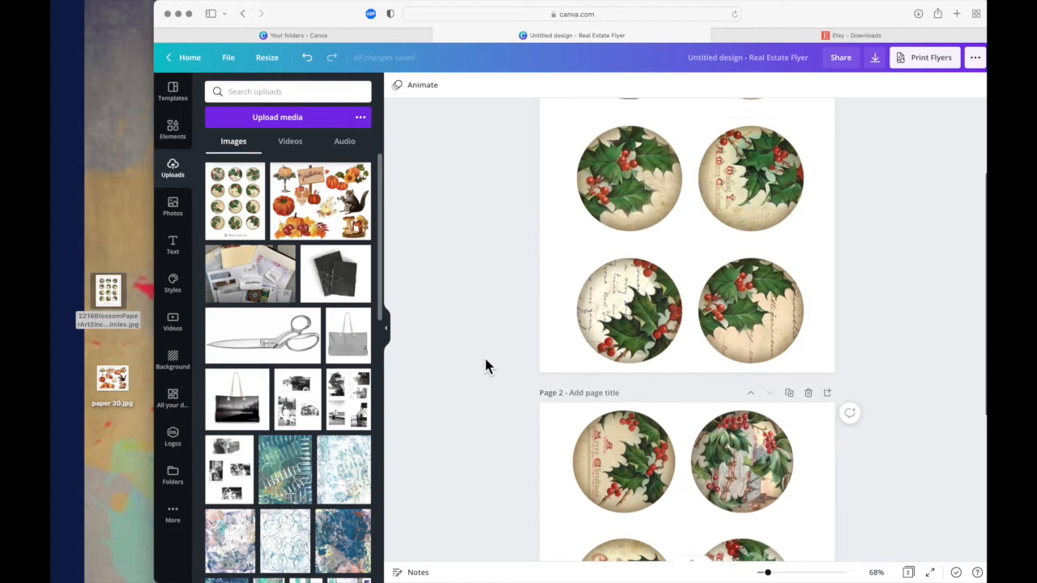
{"action": "scroll", "coordinate": [485, 366], "scroll_direction": "up", "scroll_amount": 3}
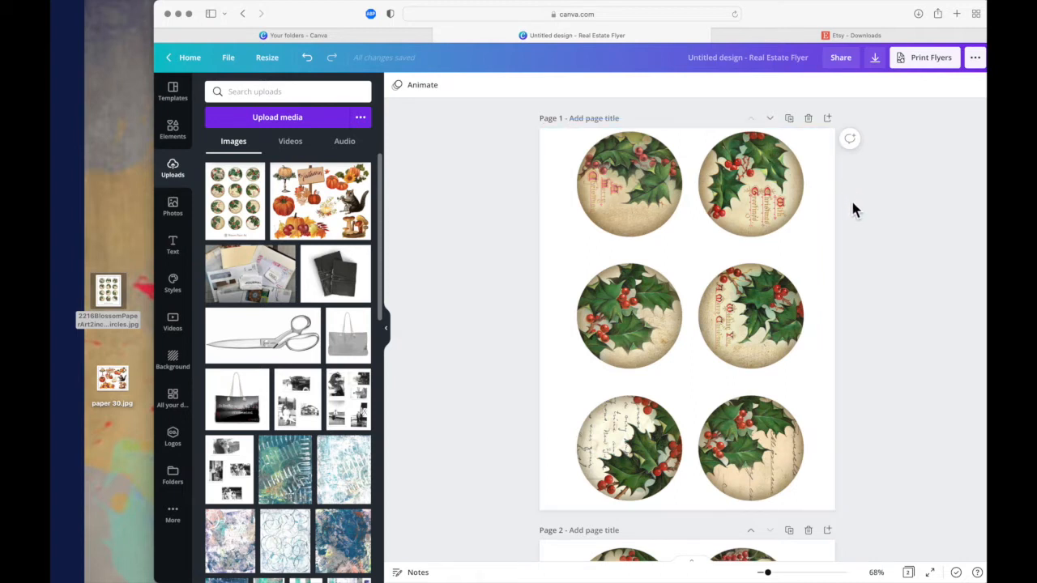
{"action": "left_click", "coordinate": [790, 122]}
{"action": "scroll", "coordinate": [751, 269], "scroll_direction": "down", "scroll_amount": 5}
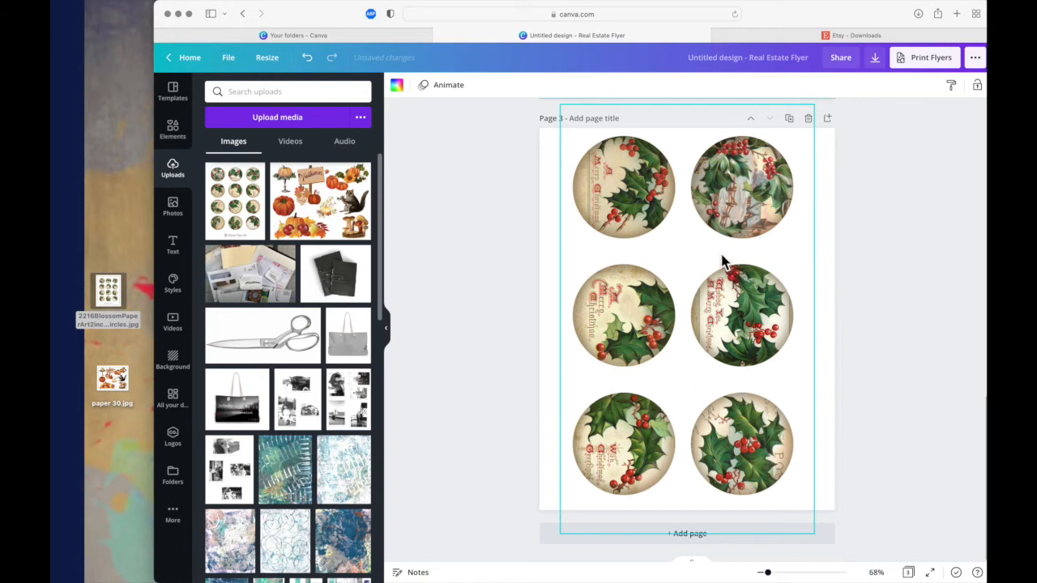
{"action": "left_click", "coordinate": [790, 120]}
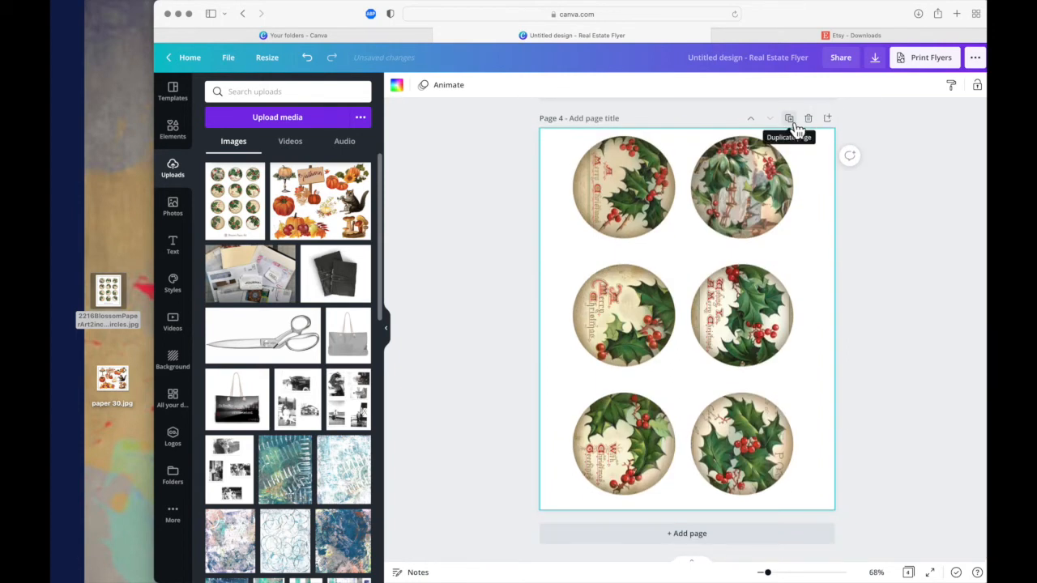
- Crop the image on page 4 down to its lower four circles
{"action": "left_click", "coordinate": [592, 185]}
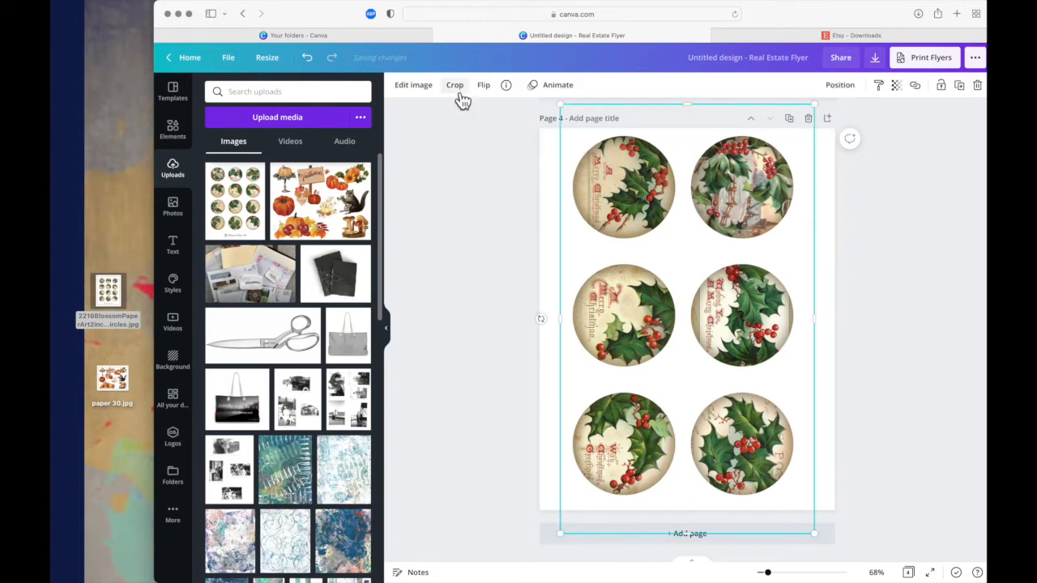
{"action": "left_click", "coordinate": [456, 86]}
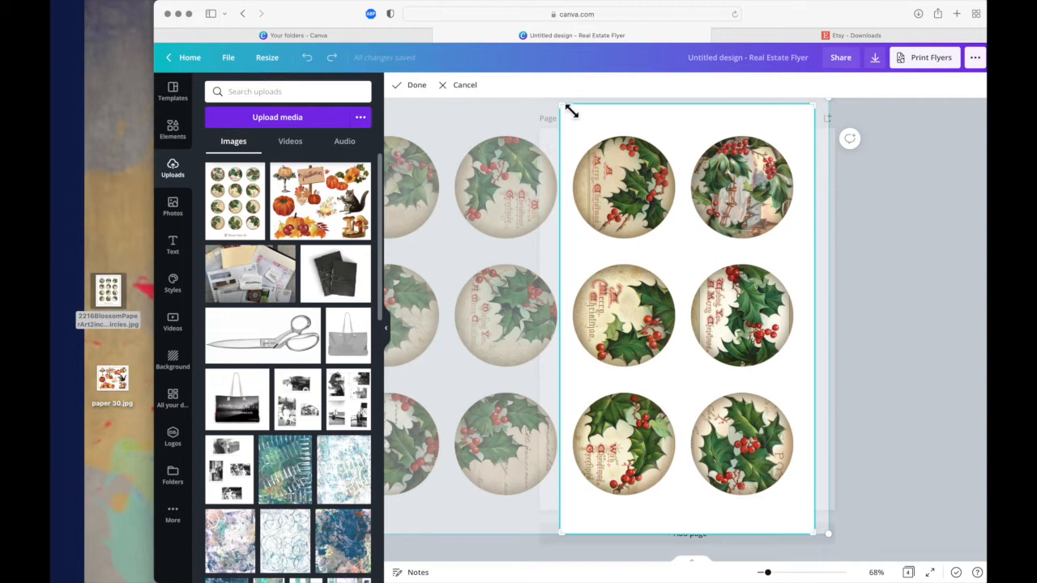
{"action": "left_click_drag", "start_coordinate": [570, 112], "coordinate": [570, 258]}
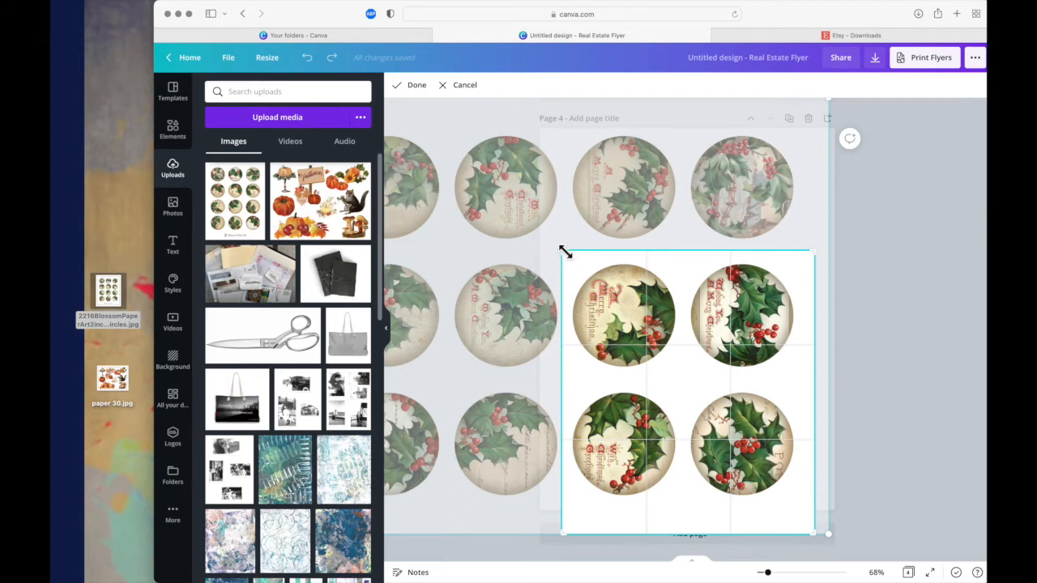
{"action": "left_click", "coordinate": [420, 87]}
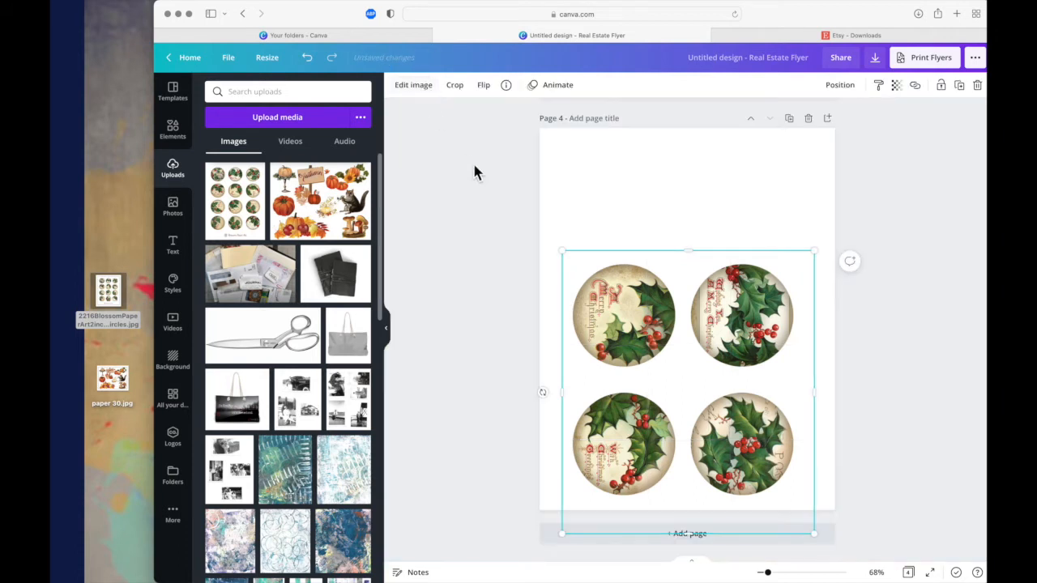
- Crop the image on page 3 to its upper four circles, trimming the surrounding margins close to them
{"action": "scroll", "coordinate": [488, 192], "scroll_direction": "up", "scroll_amount": 1}
{"action": "scroll", "coordinate": [488, 192], "scroll_direction": "up", "scroll_amount": 5}
{"action": "scroll", "coordinate": [488, 192], "scroll_direction": "down", "scroll_amount": 5}
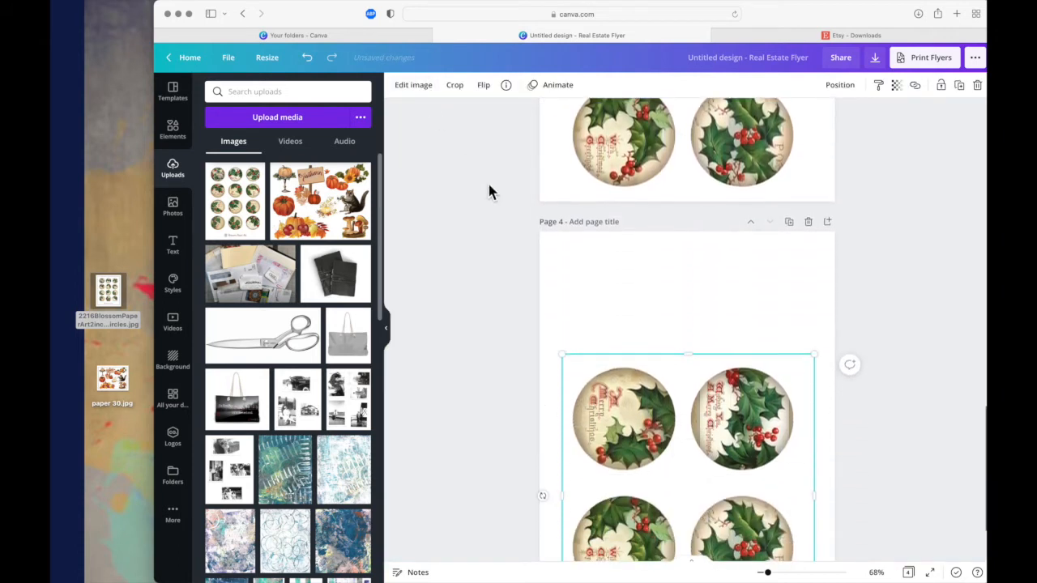
{"action": "scroll", "coordinate": [488, 192], "scroll_direction": "up", "scroll_amount": 8}
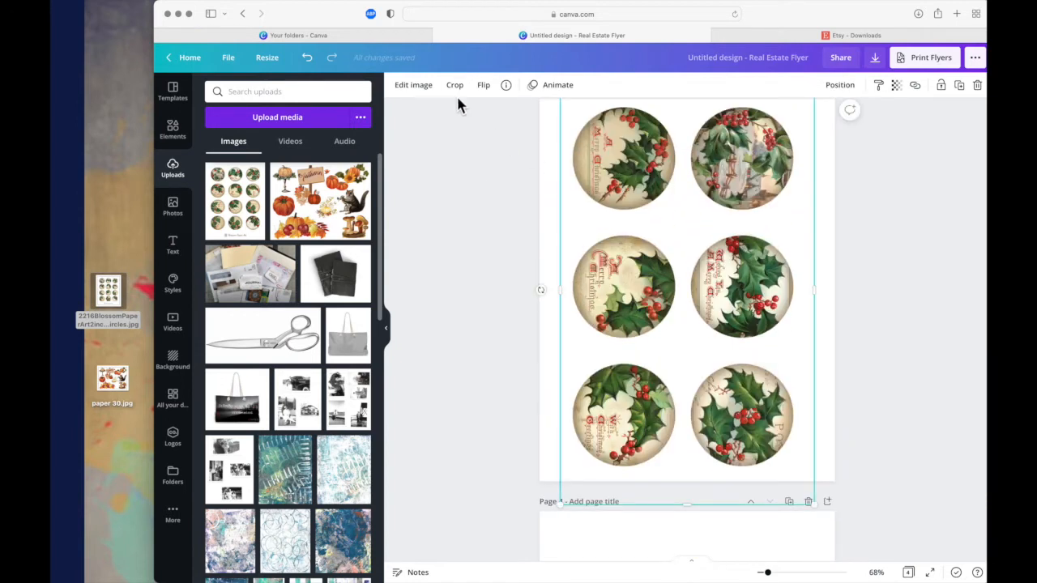
{"action": "left_click", "coordinate": [455, 85]}
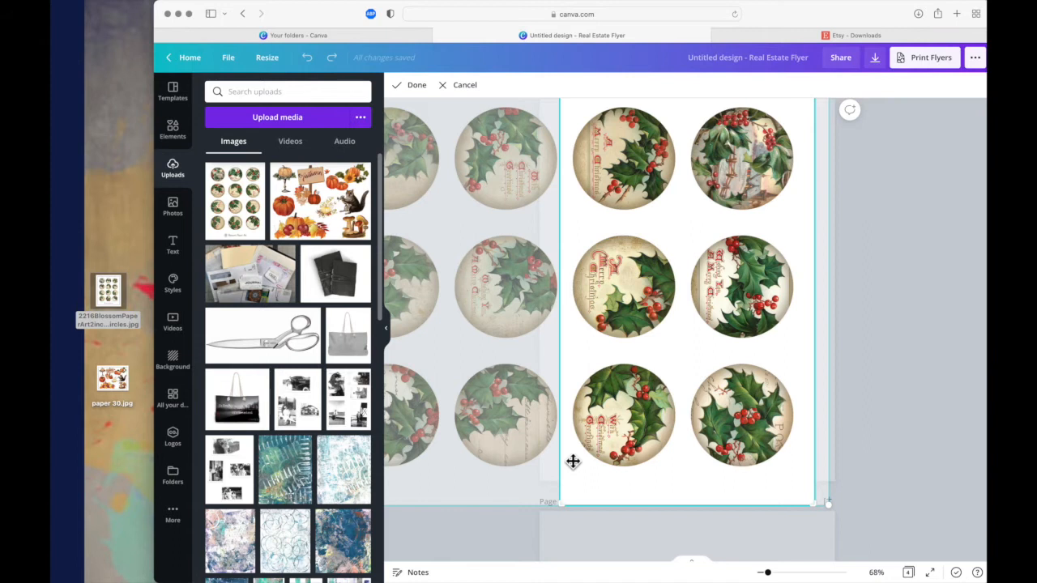
{"action": "left_click_drag", "start_coordinate": [568, 511], "coordinate": [559, 360]}
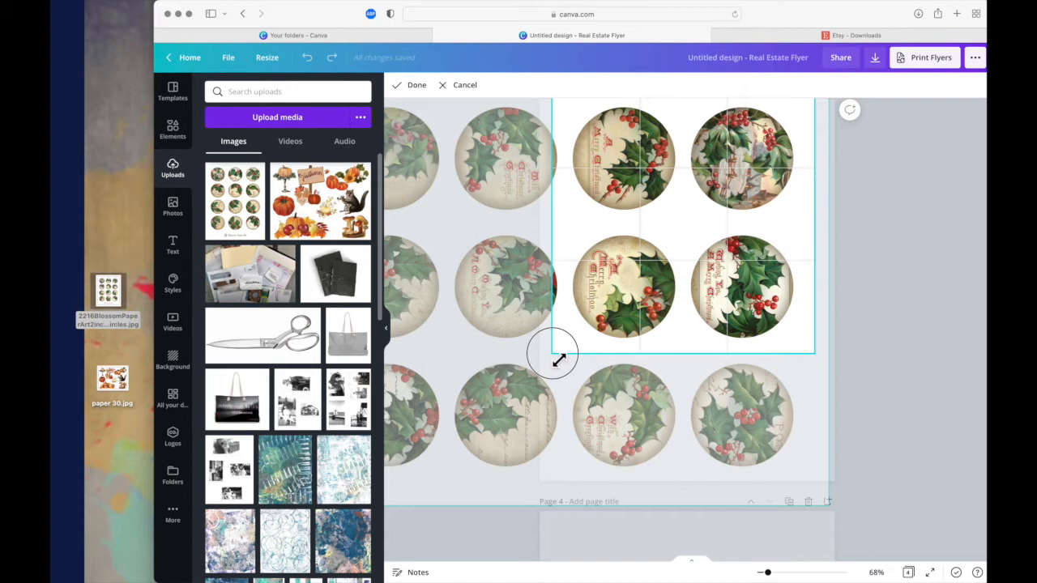
{"action": "mouse_move", "coordinate": [559, 360]}
{"action": "left_mouse_down"}
{"action": "mouse_move", "coordinate": [567, 363]}
{"action": "mouse_move", "coordinate": [566, 349]}
{"action": "mouse_move", "coordinate": [571, 356]}
{"action": "mouse_move", "coordinate": [564, 348]}
{"action": "mouse_move", "coordinate": [572, 354]}
{"action": "left_mouse_up"}
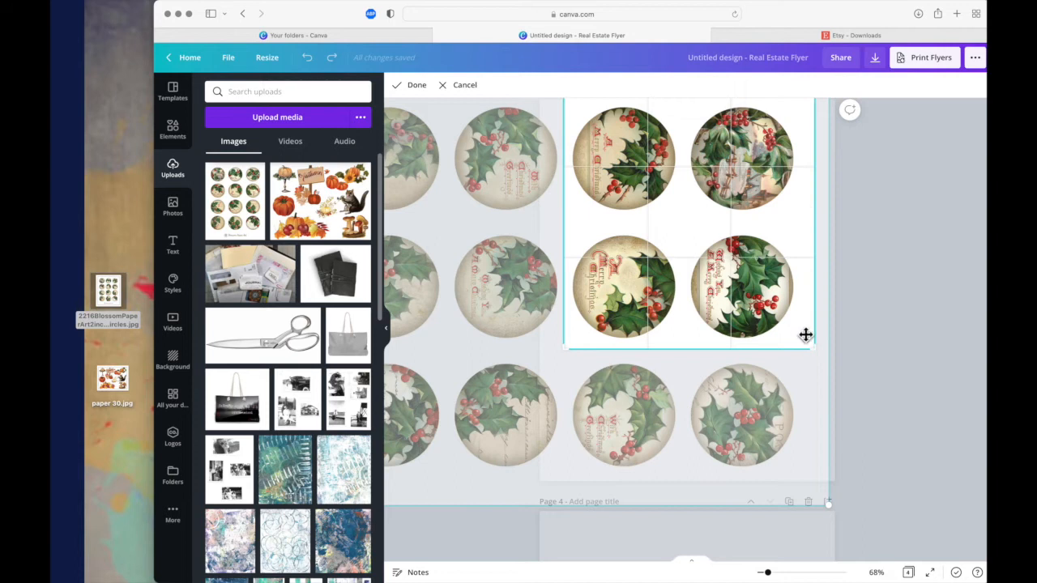
{"action": "mouse_move", "coordinate": [816, 352]}
{"action": "left_mouse_down"}
{"action": "mouse_move", "coordinate": [794, 348]}
{"action": "mouse_move", "coordinate": [806, 358]}
{"action": "left_mouse_up"}
{"action": "scroll", "coordinate": [806, 358], "scroll_direction": "up", "scroll_amount": 2}
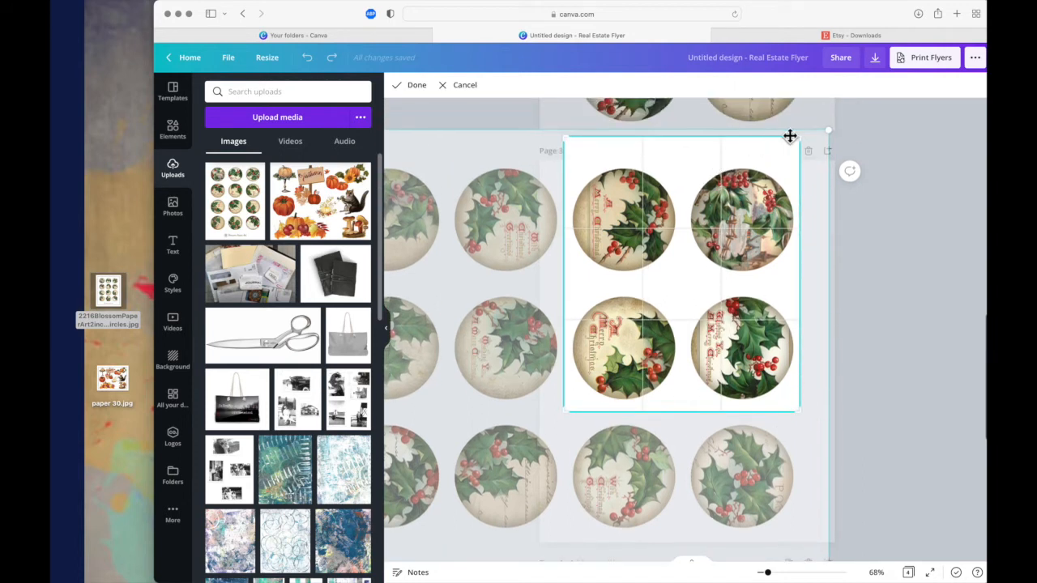
{"action": "left_click_drag", "start_coordinate": [801, 144], "coordinate": [806, 162]}
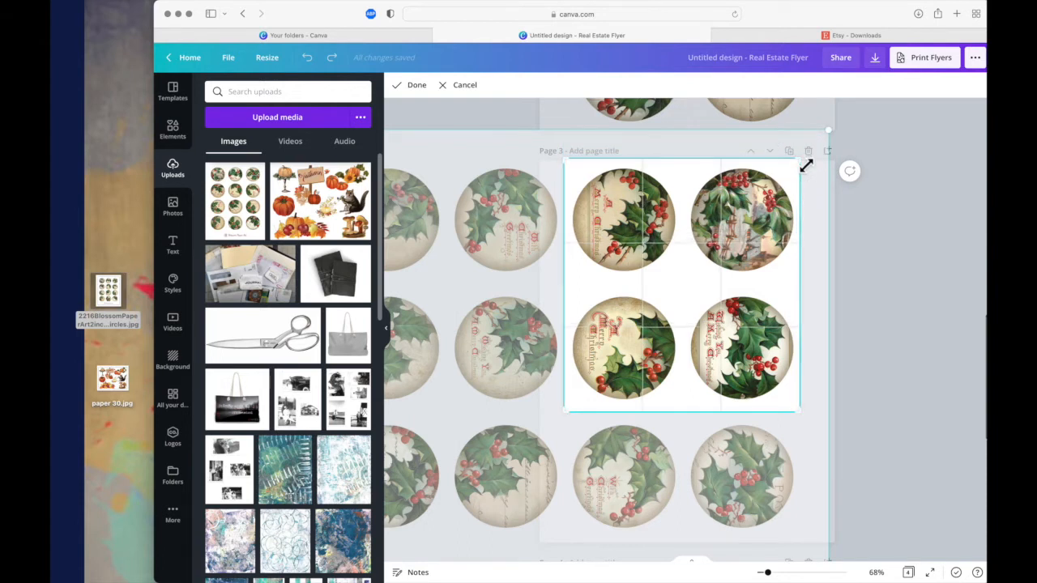
{"action": "left_click", "coordinate": [419, 86]}
- Move the four-circle image on page 4 up towards the page's middle and crop its surplus margins closer to the circles
{"action": "scroll", "coordinate": [455, 252], "scroll_direction": "down", "scroll_amount": 2}
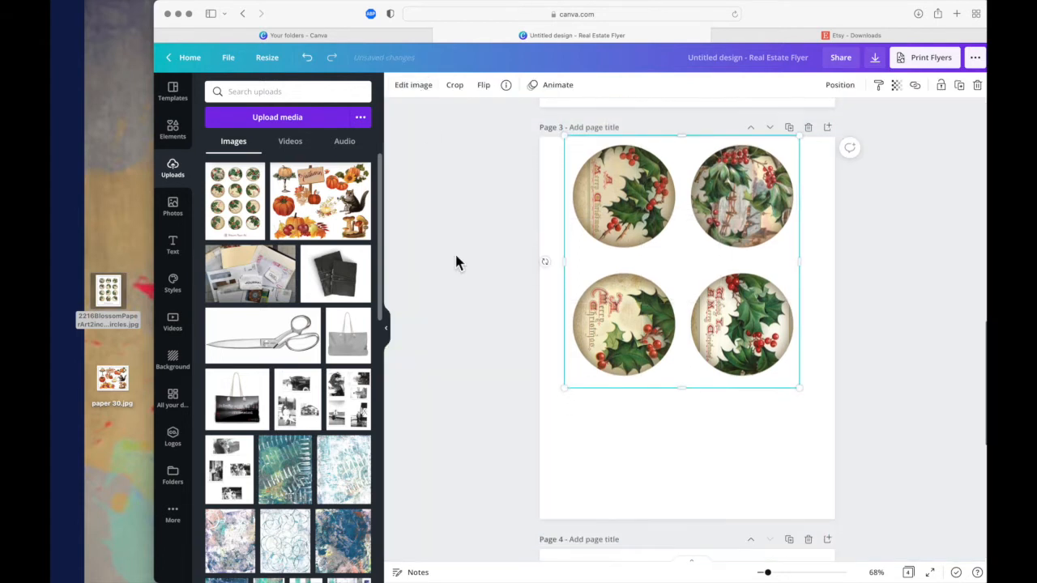
{"action": "scroll", "coordinate": [456, 262], "scroll_direction": "down", "scroll_amount": 10}
{"action": "left_click", "coordinate": [585, 361]}
{"action": "left_click_drag", "start_coordinate": [585, 359], "coordinate": [633, 293]}
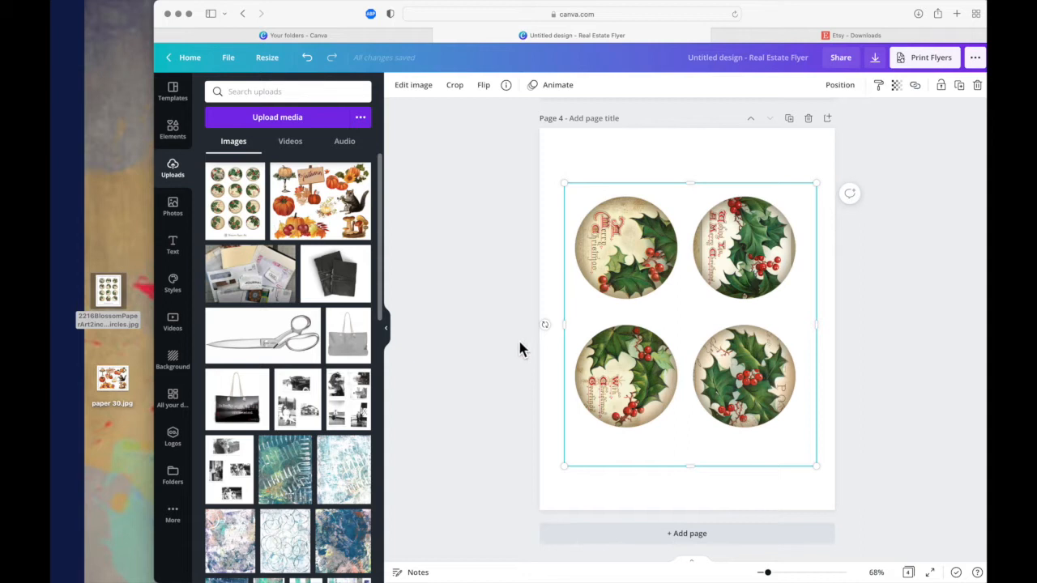
{"action": "left_click", "coordinate": [457, 86]}
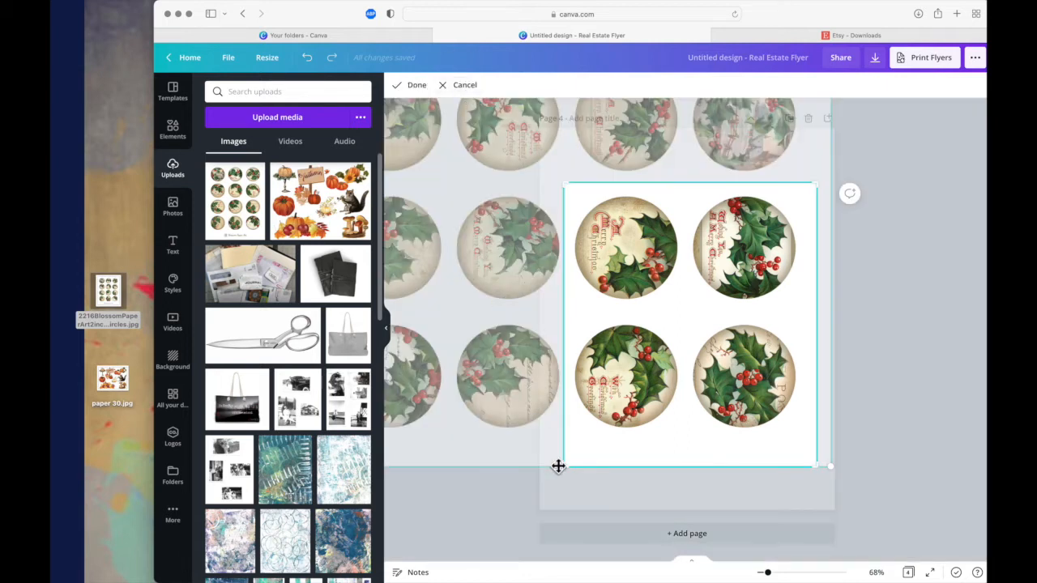
{"action": "left_click_drag", "start_coordinate": [571, 475], "coordinate": [573, 446]}
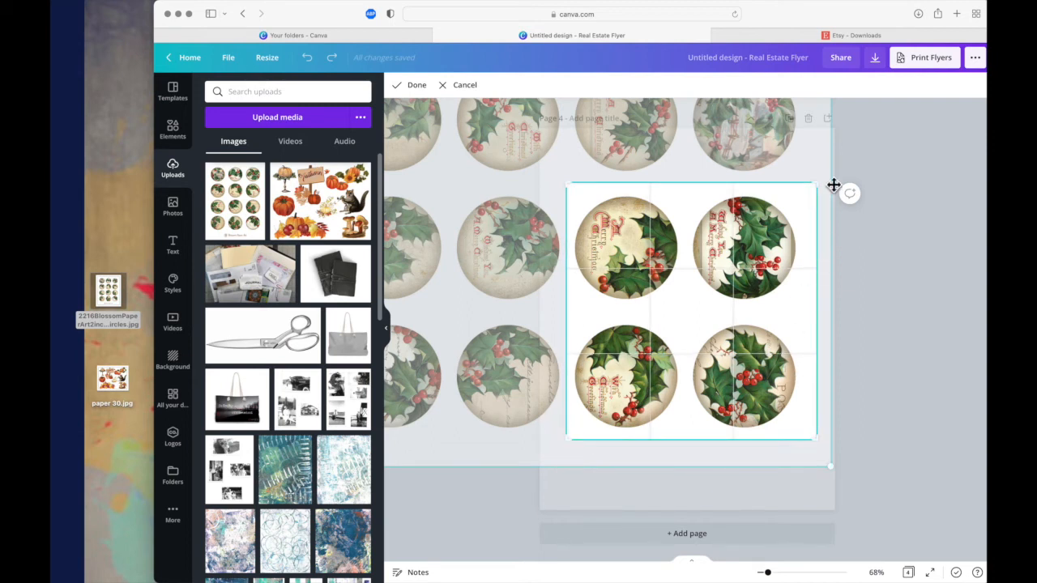
{"action": "mouse_move", "coordinate": [817, 185]}
{"action": "left_mouse_down"}
{"action": "mouse_move", "coordinate": [798, 186]}
{"action": "mouse_move", "coordinate": [810, 193]}
{"action": "left_mouse_up"}
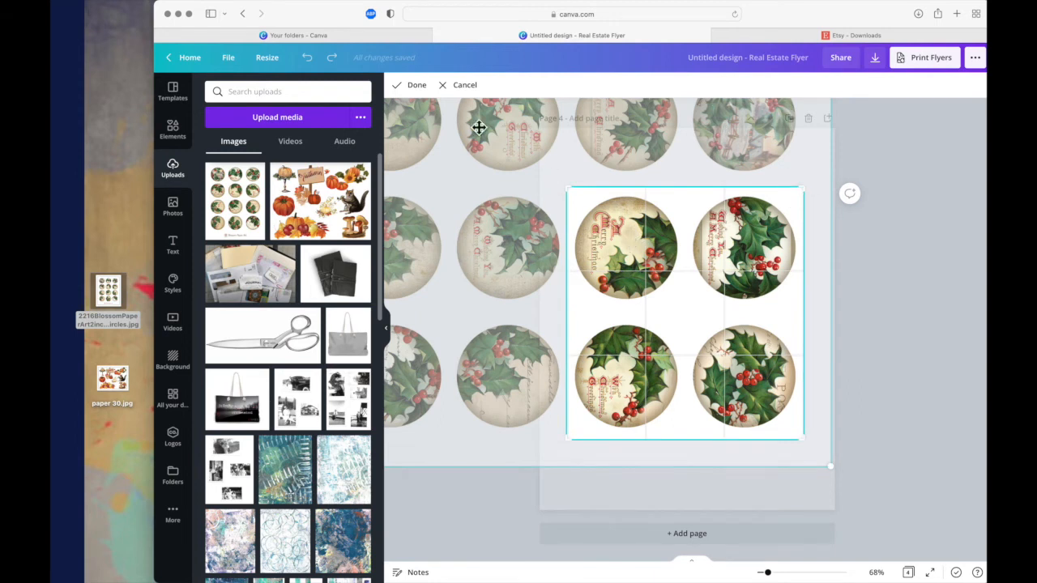
{"action": "left_click", "coordinate": [410, 85]}
- Crop the image on page 2 to its lower four circles and move it up towards the page's middle
{"action": "scroll", "coordinate": [421, 260], "scroll_direction": "up", "scroll_amount": 10}
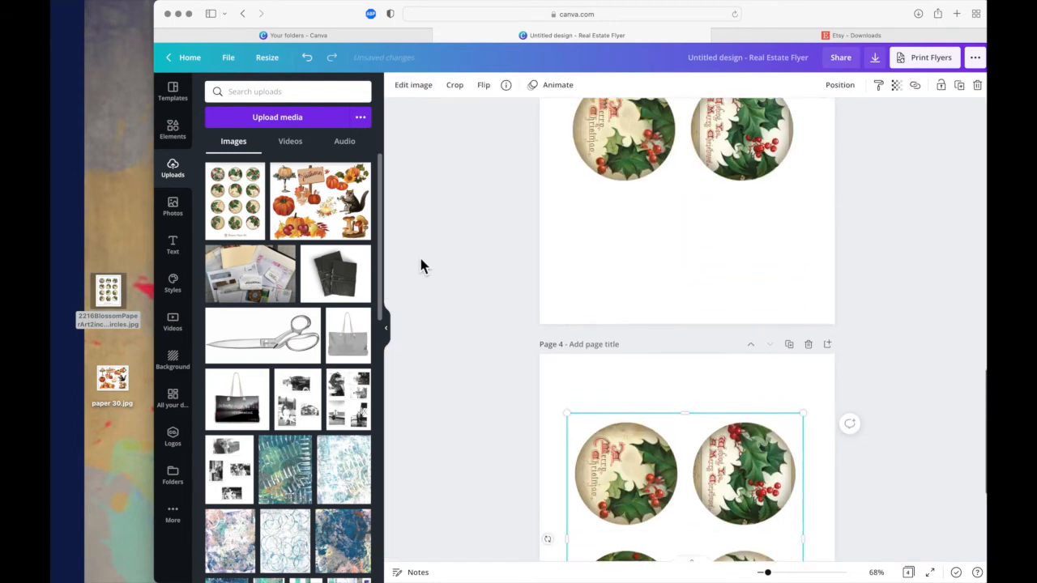
{"action": "scroll", "coordinate": [420, 262], "scroll_direction": "up", "scroll_amount": 1}
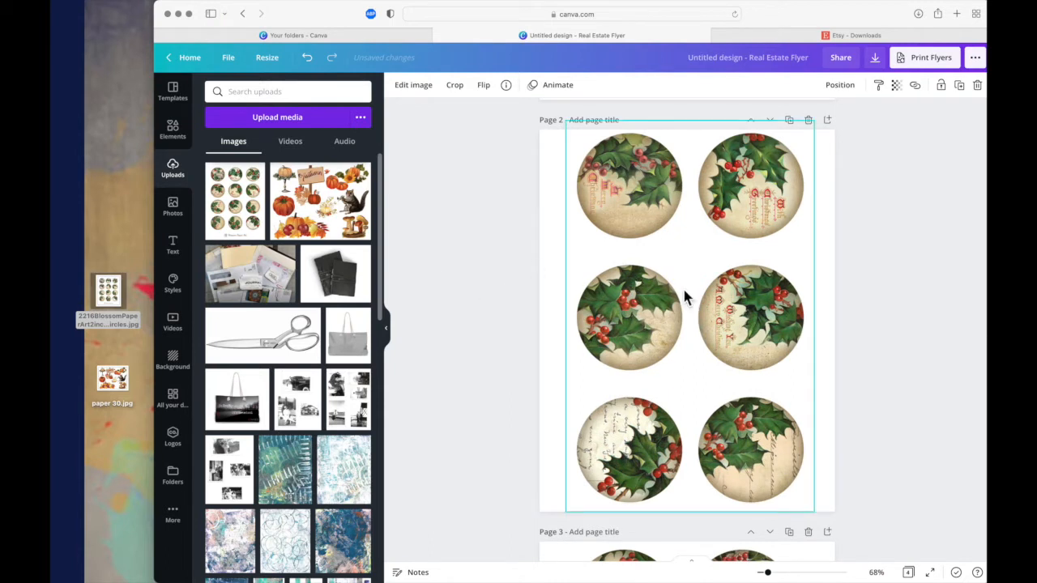
{"action": "left_click", "coordinate": [455, 86]}
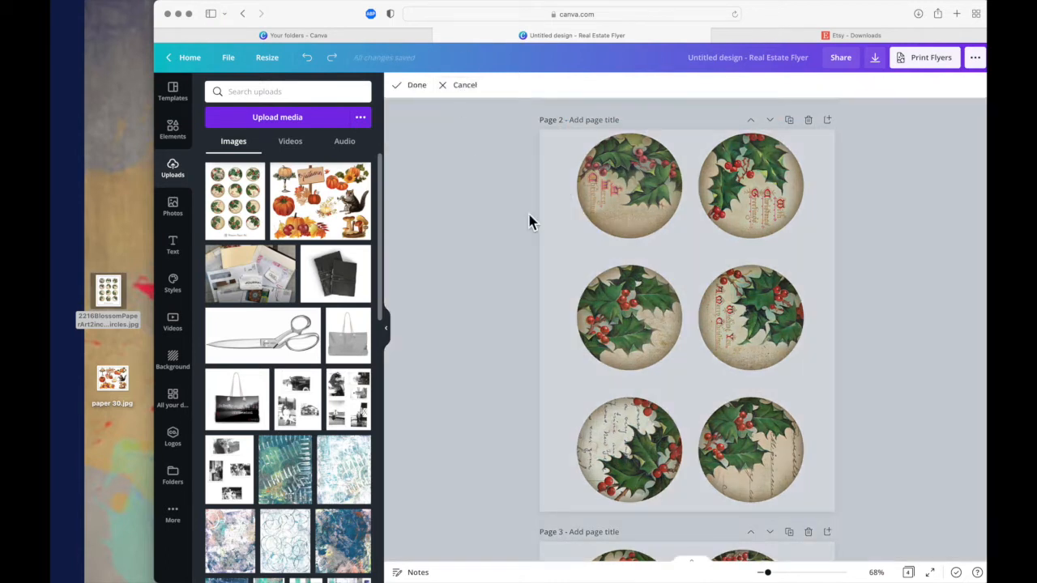
{"action": "left_click", "coordinate": [609, 181]}
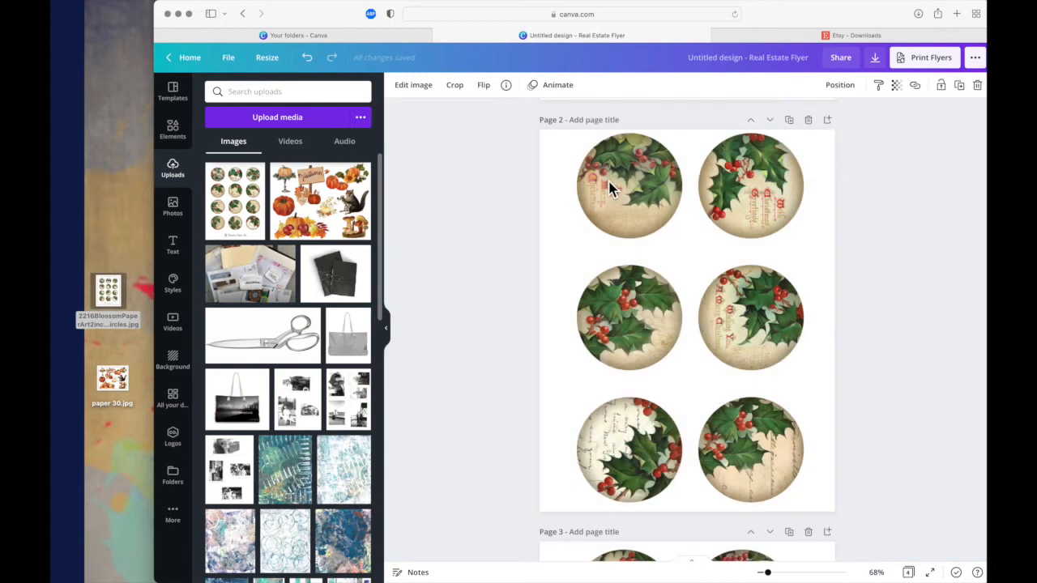
{"action": "left_click", "coordinate": [458, 87]}
{"action": "left_click", "coordinate": [609, 203]}
{"action": "left_click_drag", "start_coordinate": [610, 203], "coordinate": [609, 229]}
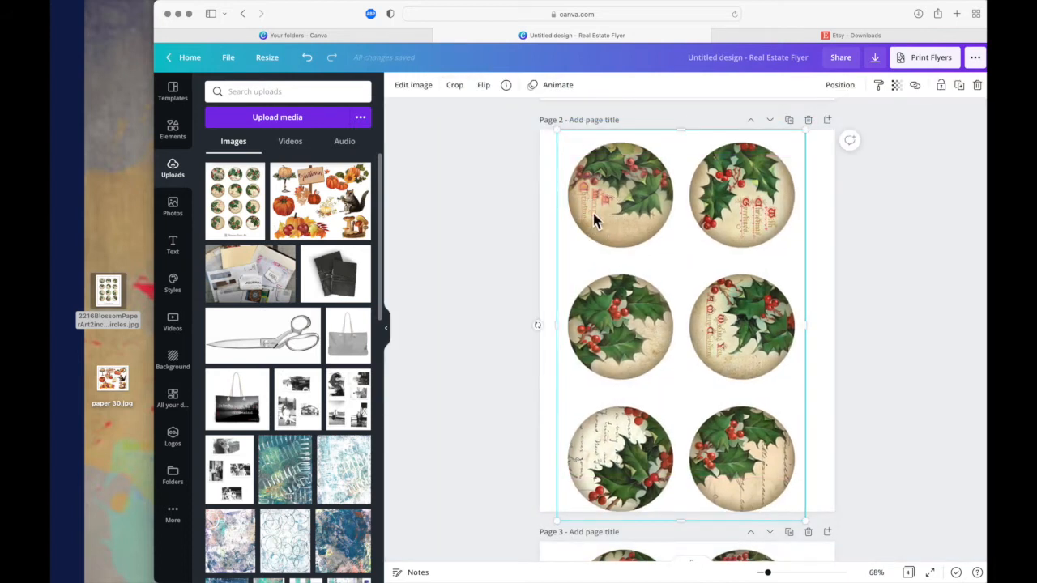
{"action": "left_click", "coordinate": [458, 86]}
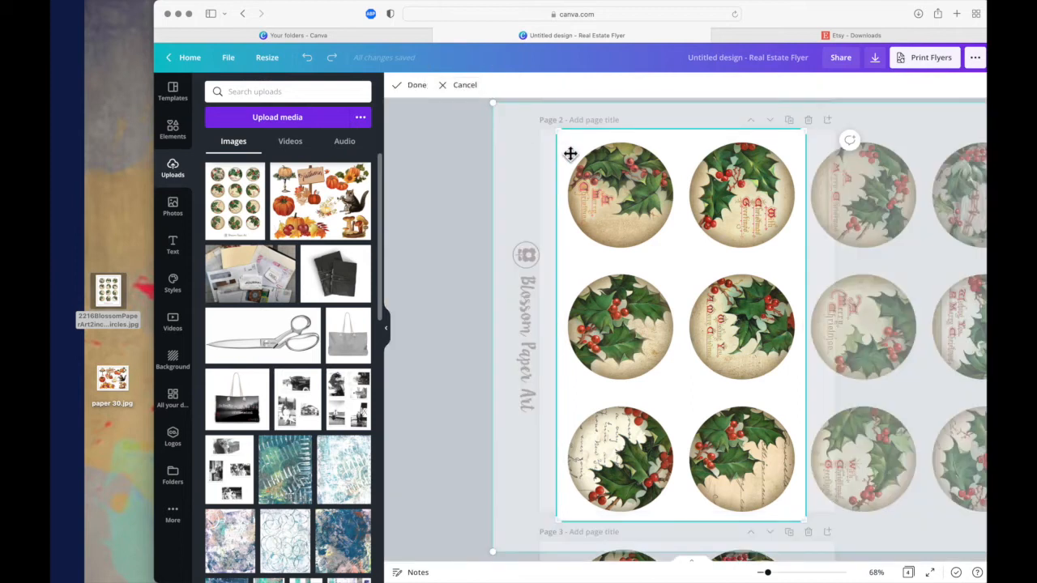
{"action": "left_click_drag", "start_coordinate": [566, 138], "coordinate": [559, 271]}
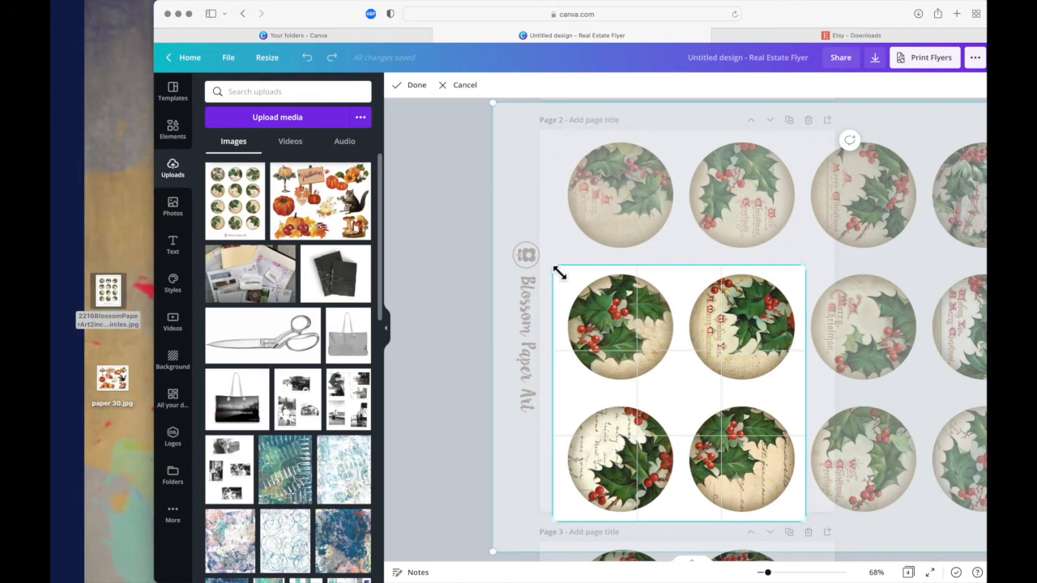
{"action": "left_click", "coordinate": [428, 95]}
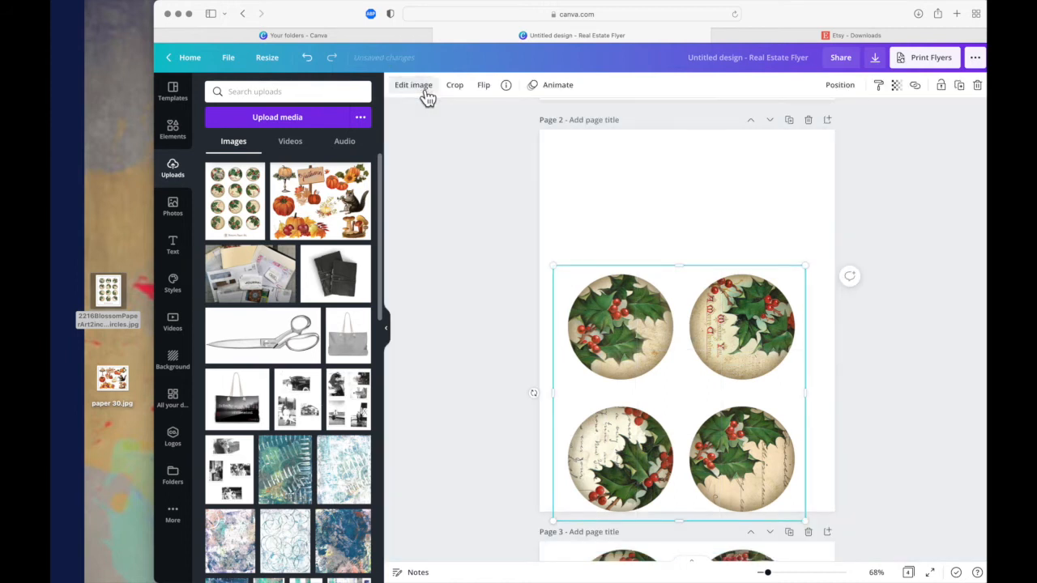
{"action": "left_click_drag", "start_coordinate": [672, 388], "coordinate": [676, 297]}
- Crop the image on page 1 to its upper four circles, trimming the margins around them
{"action": "scroll", "coordinate": [675, 296], "scroll_direction": "up", "scroll_amount": 5}
{"action": "left_click", "coordinate": [679, 296]}
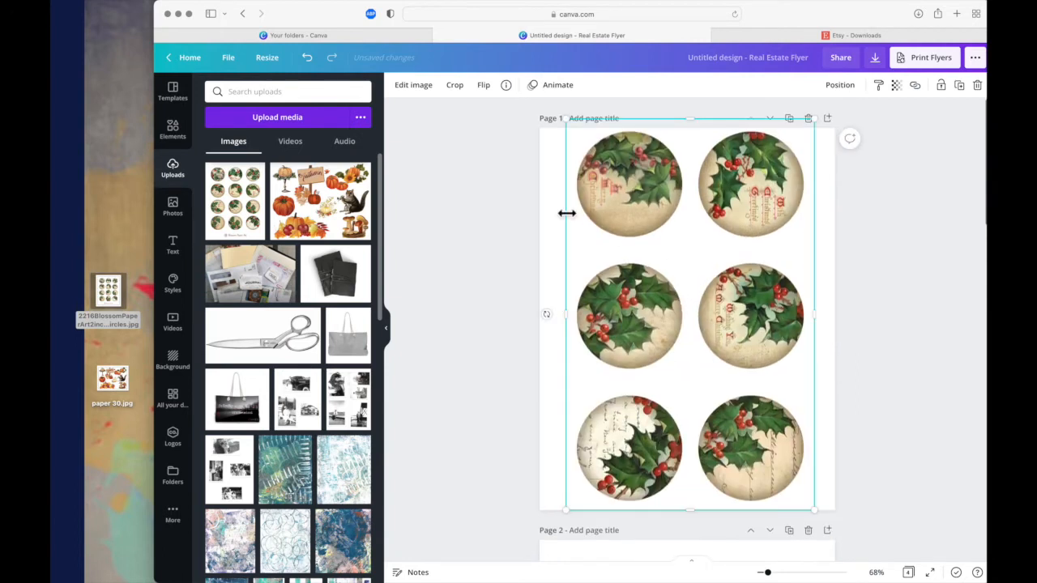
{"action": "left_click", "coordinate": [455, 85]}
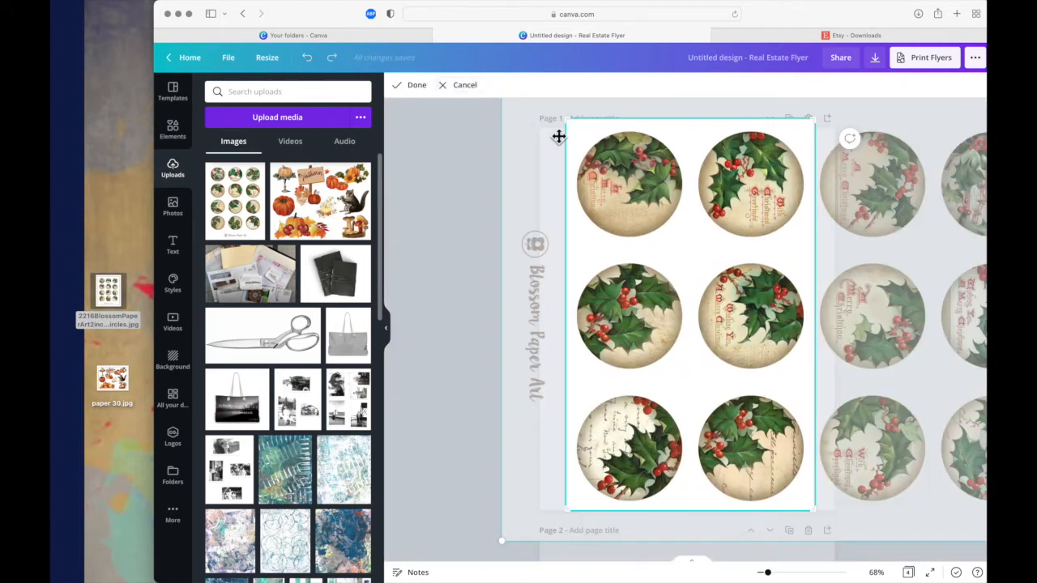
{"action": "left_click_drag", "start_coordinate": [571, 513], "coordinate": [561, 378]}
{"action": "left_click_drag", "start_coordinate": [823, 123], "coordinate": [821, 132]}
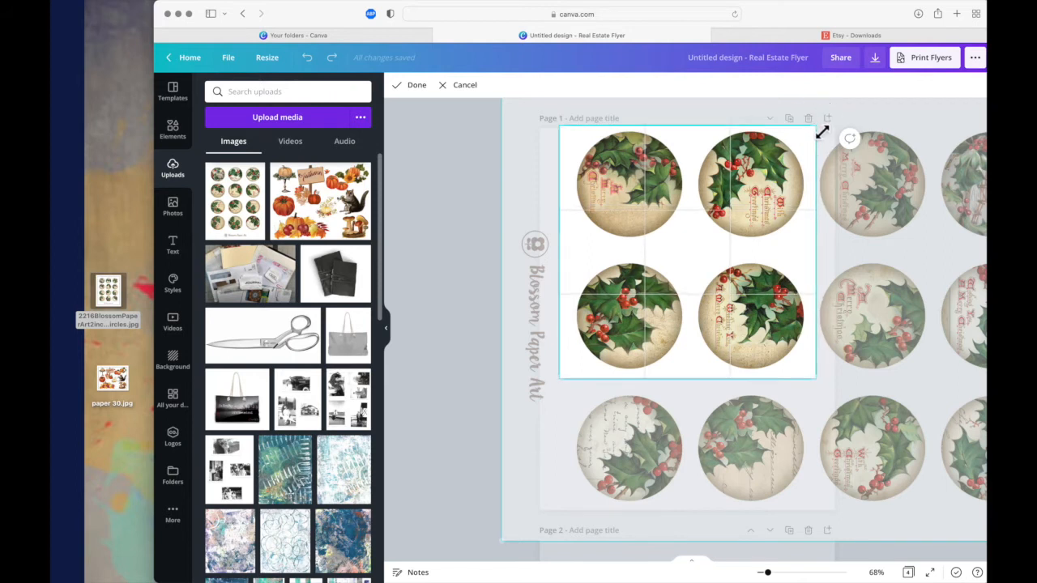
{"action": "left_click", "coordinate": [414, 85]}
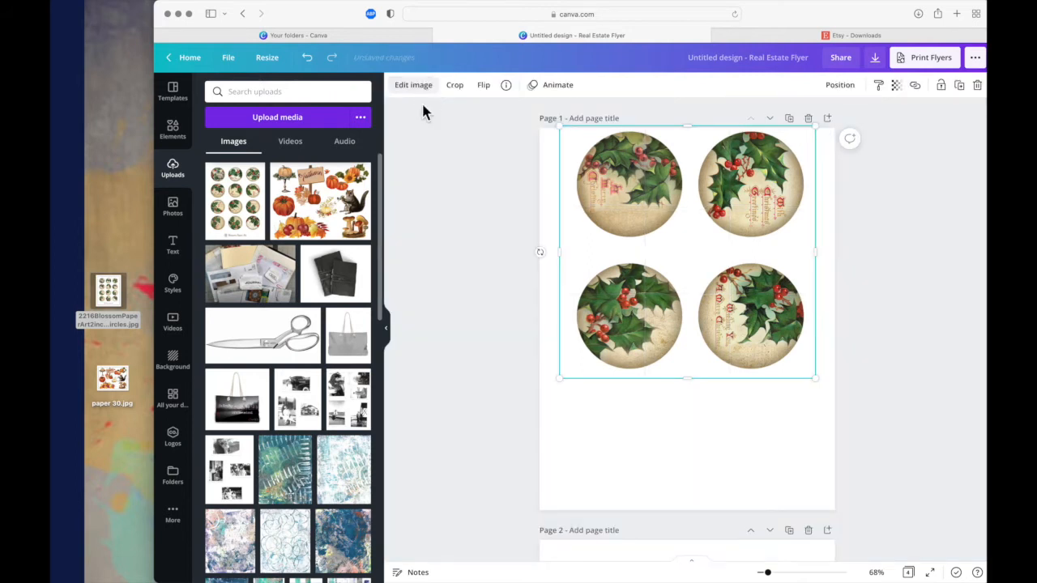
- Enlarge the four-circle image on page 1 to span the page width, centre it roughly and extend its lower margin
{"action": "left_click_drag", "start_coordinate": [648, 328], "coordinate": [664, 342]}
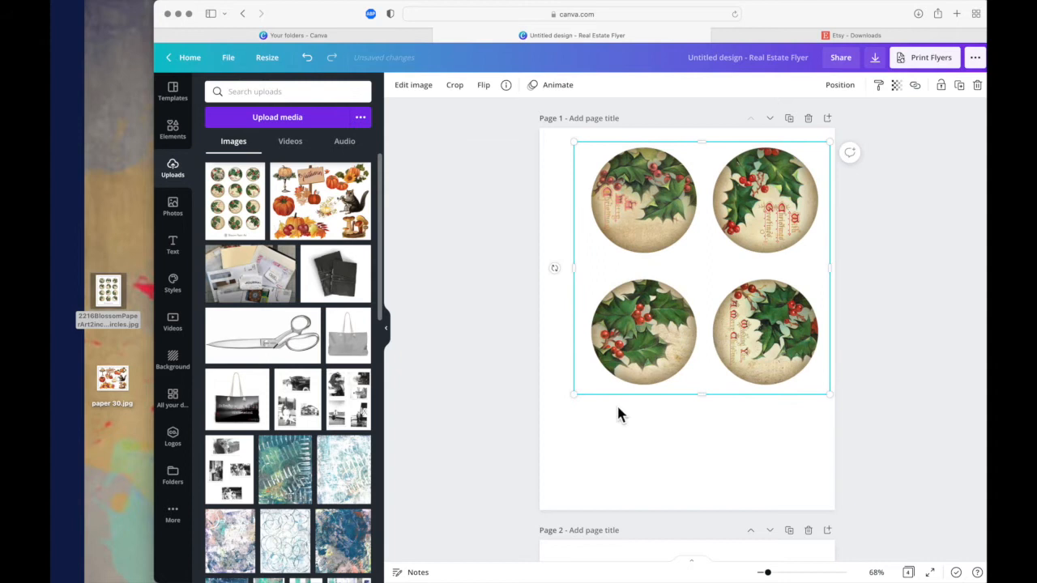
{"action": "left_click_drag", "start_coordinate": [576, 407], "coordinate": [556, 482]}
{"action": "left_click_drag", "start_coordinate": [653, 417], "coordinate": [652, 426]}
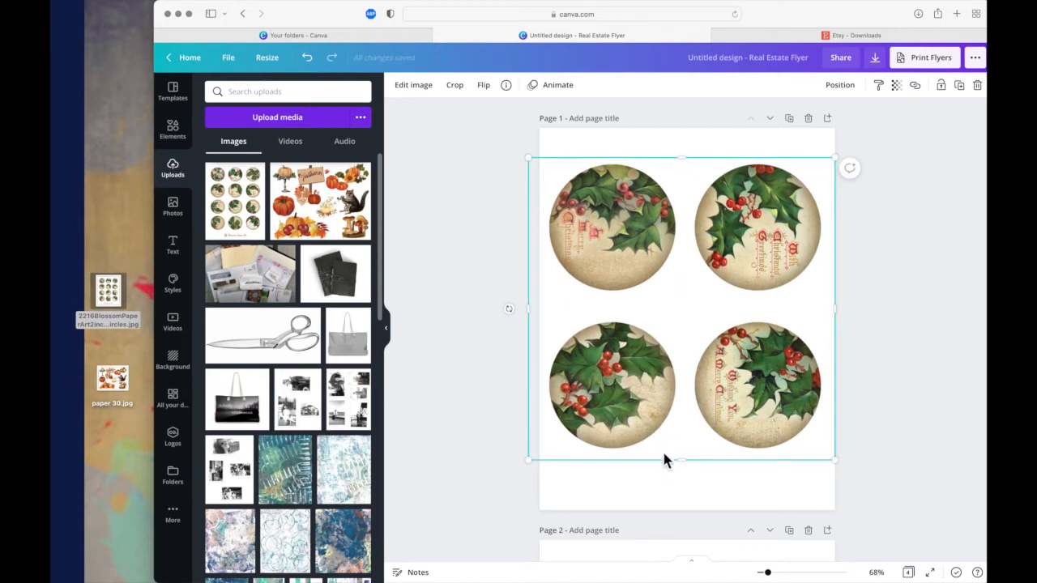
{"action": "left_click_drag", "start_coordinate": [685, 461], "coordinate": [695, 486]}
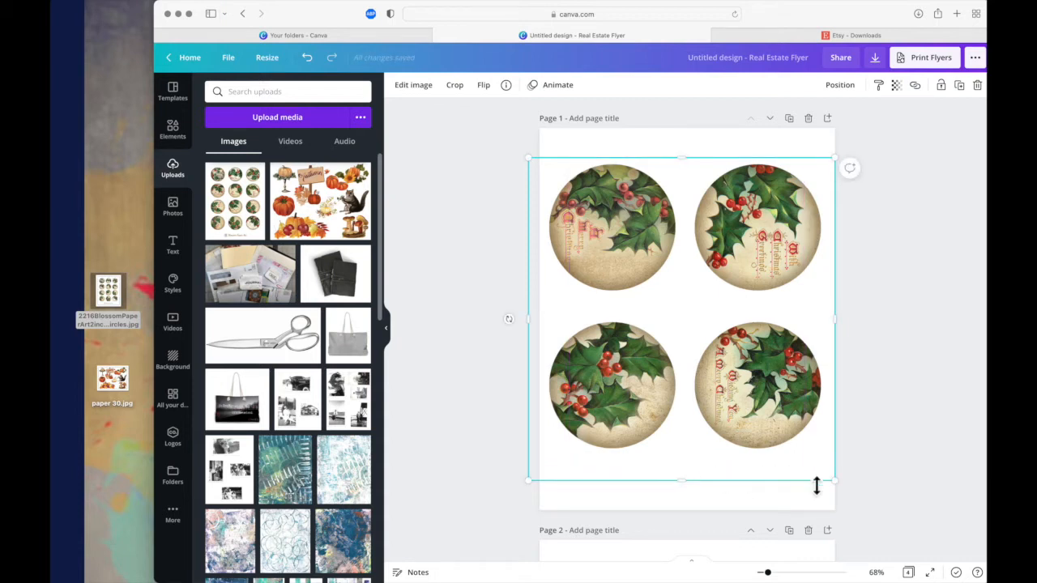
{"action": "left_click_drag", "start_coordinate": [838, 484], "coordinate": [847, 495]}
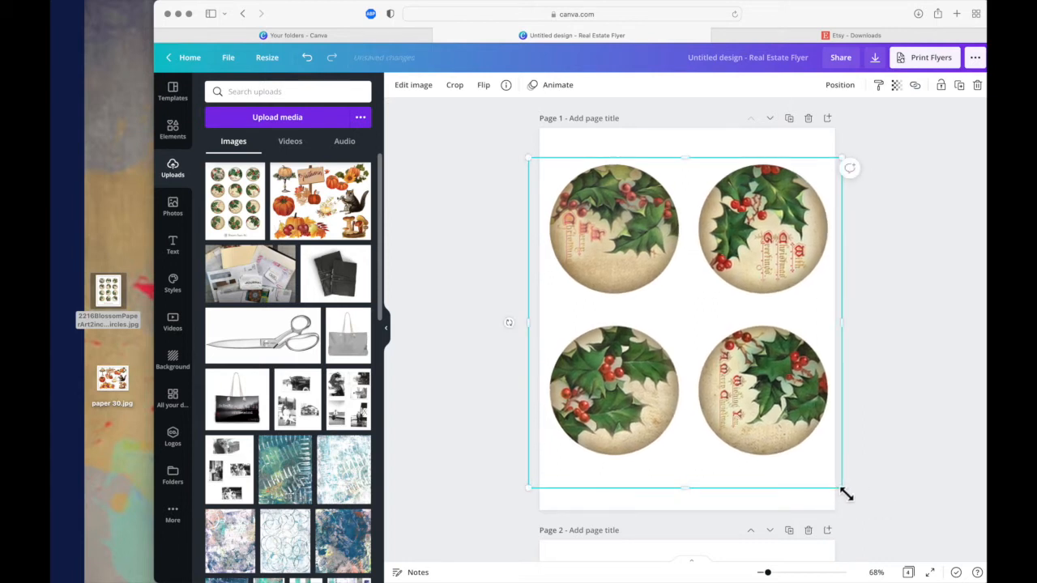
- Enlarge the four-circle image on page 2 to nearly the page width and shift it down towards the middle
{"action": "scroll", "coordinate": [846, 494], "scroll_direction": "down", "scroll_amount": 3}
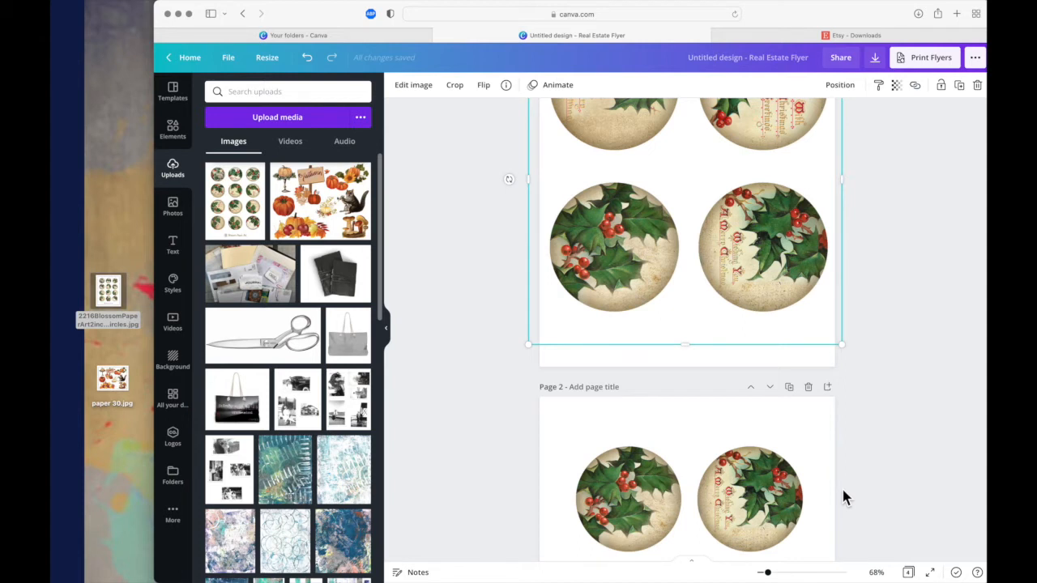
{"action": "scroll", "coordinate": [842, 487], "scroll_direction": "down", "scroll_amount": 2}
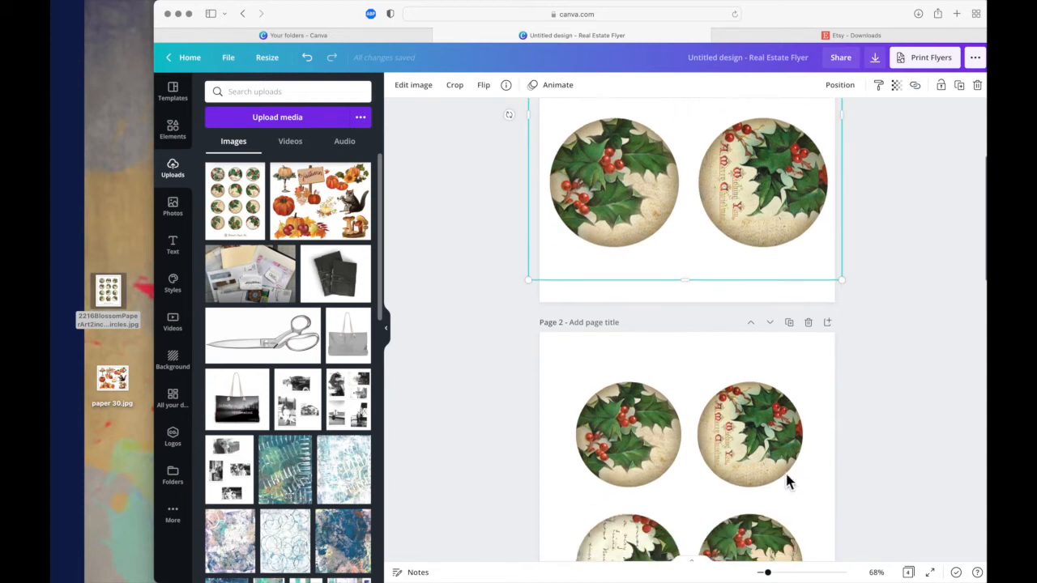
{"action": "left_click", "coordinate": [806, 397]}
{"action": "scroll", "coordinate": [805, 397], "scroll_direction": "down", "scroll_amount": 3}
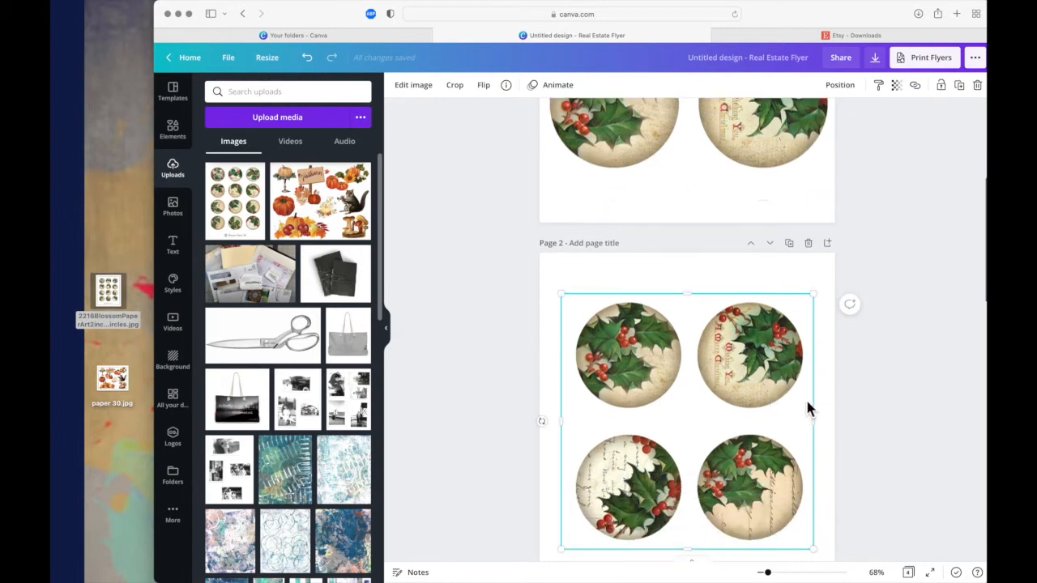
{"action": "scroll", "coordinate": [808, 409], "scroll_direction": "down", "scroll_amount": 2}
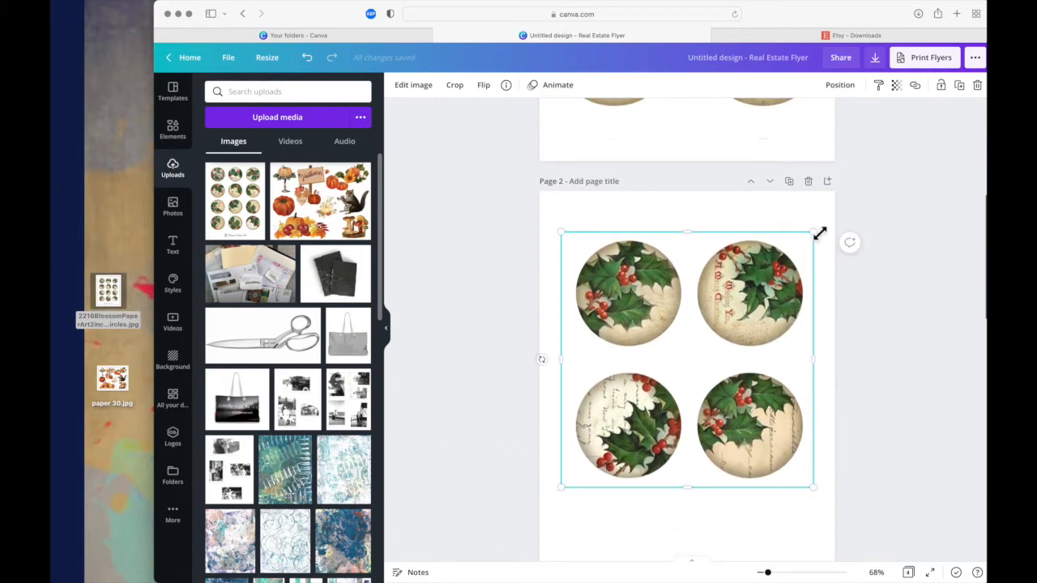
{"action": "left_click_drag", "start_coordinate": [819, 241], "coordinate": [834, 214]}
{"action": "left_click_drag", "start_coordinate": [772, 277], "coordinate": [756, 281]}
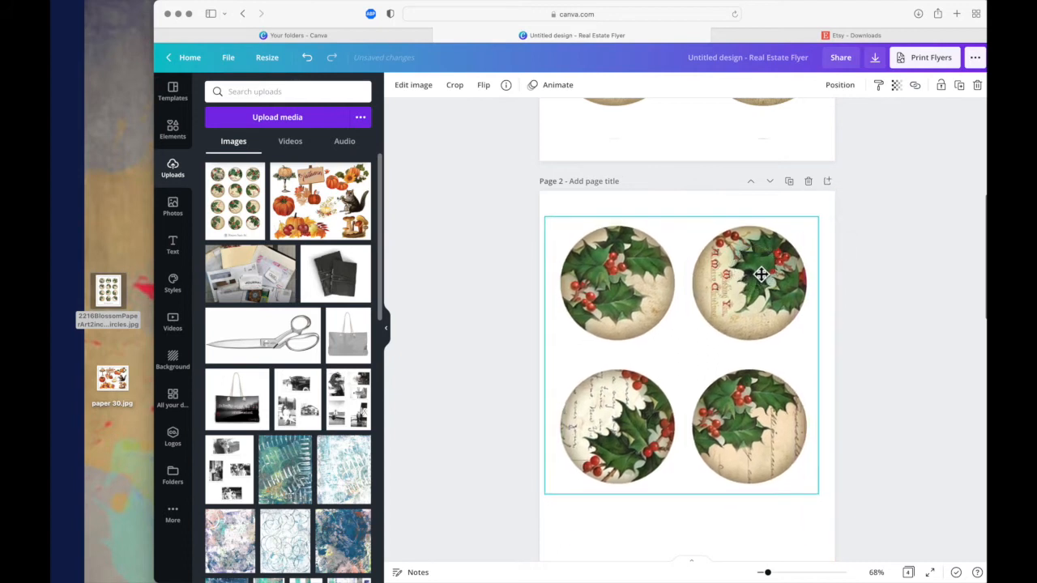
{"action": "left_click_drag", "start_coordinate": [819, 497], "coordinate": [807, 547]}
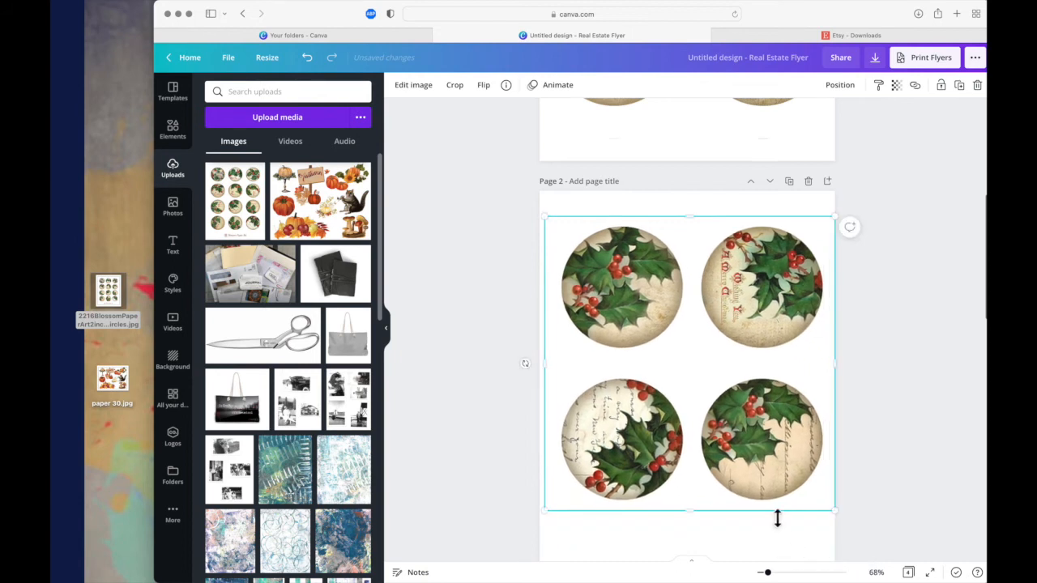
{"action": "left_click_drag", "start_coordinate": [767, 500], "coordinate": [763, 526]}
- Scale the page 2 image up slightly past the page edges and adjust its position so all four circles stay inside
{"action": "scroll", "coordinate": [763, 526], "scroll_direction": "down", "scroll_amount": 2}
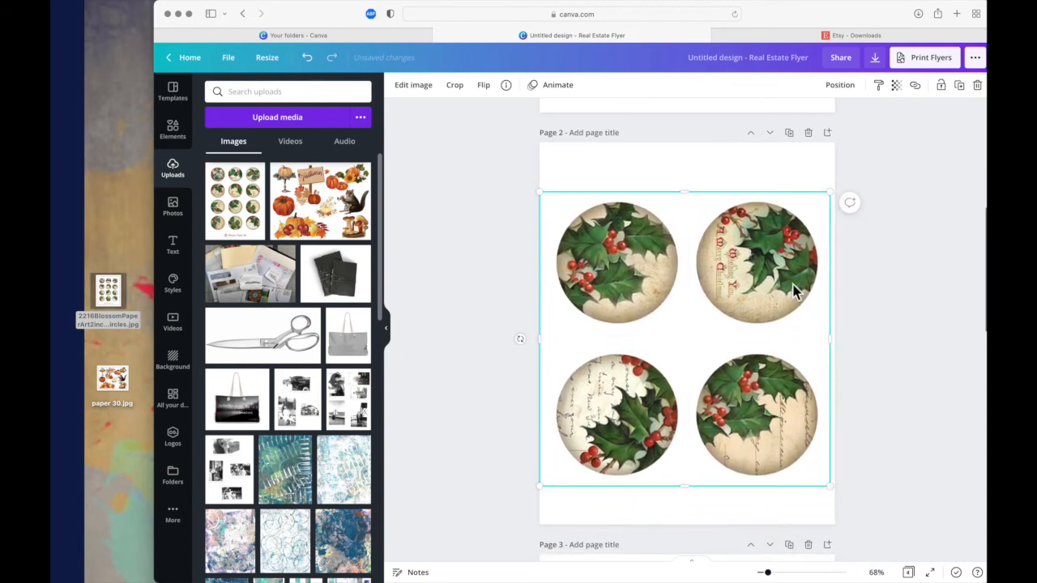
{"action": "left_click_drag", "start_coordinate": [835, 199], "coordinate": [833, 169]}
{"action": "left_click_drag", "start_coordinate": [783, 246], "coordinate": [780, 241]}
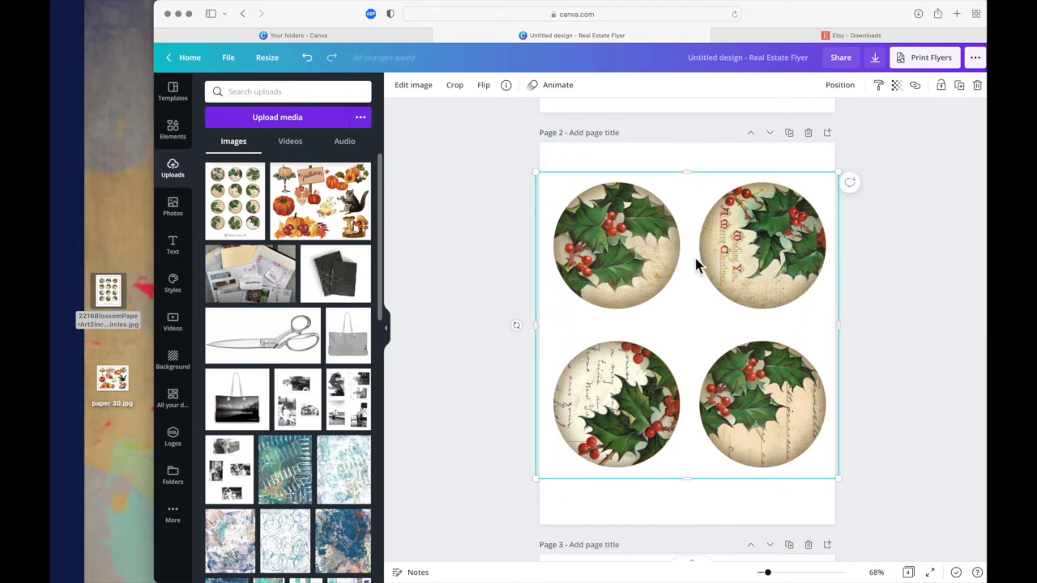
{"action": "left_click_drag", "start_coordinate": [546, 180], "coordinate": [537, 173]}
{"action": "left_click_drag", "start_coordinate": [648, 214], "coordinate": [654, 217]}
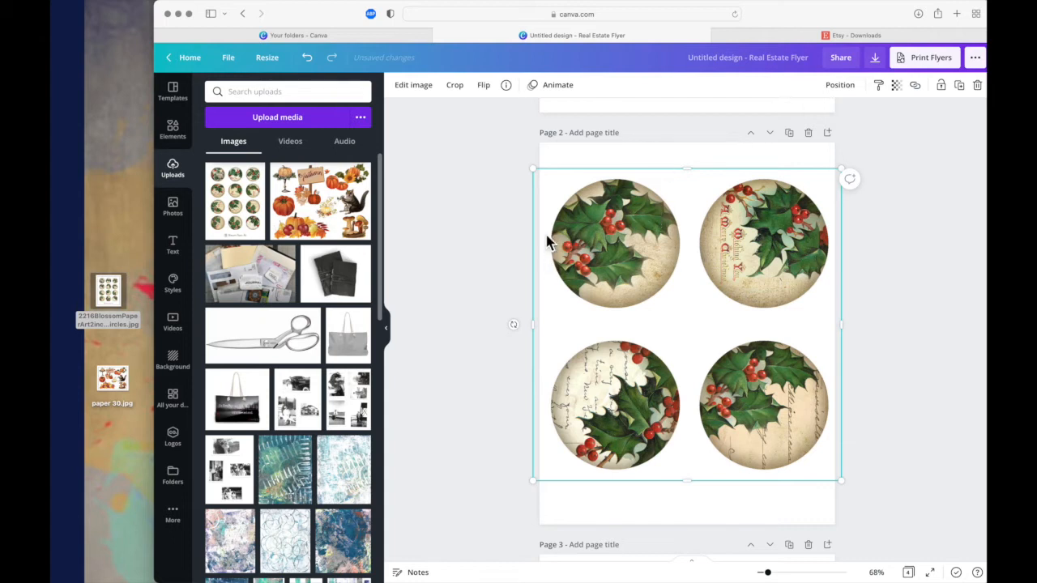
{"action": "left_click_drag", "start_coordinate": [637, 263], "coordinate": [634, 264]}
- Enlarge the four-circle image on page 3 to the full page width and centre it on the page
{"action": "scroll", "coordinate": [636, 269], "scroll_direction": "down", "scroll_amount": 10}
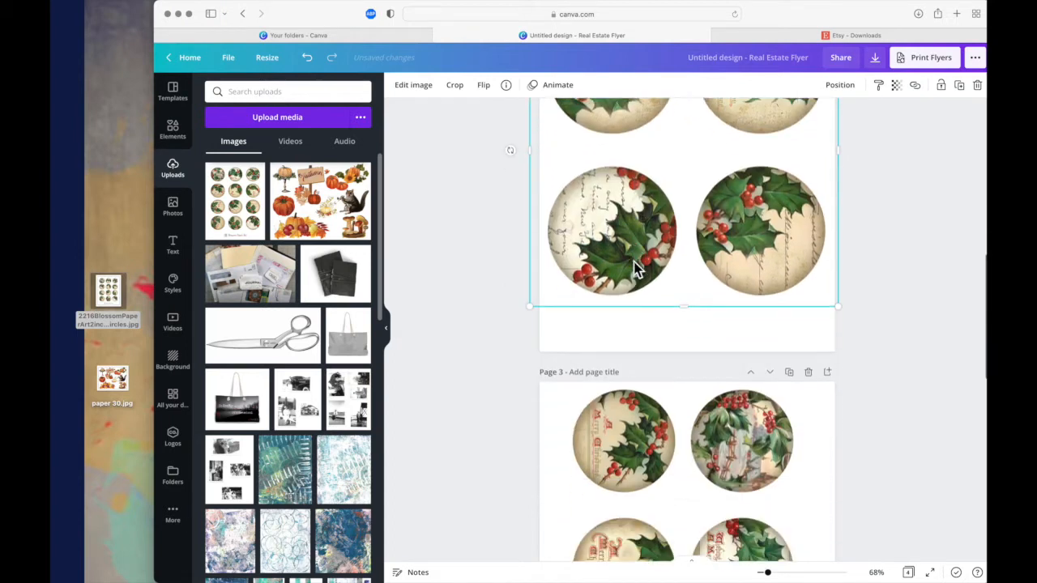
{"action": "left_click", "coordinate": [640, 278]}
{"action": "left_click_drag", "start_coordinate": [642, 276], "coordinate": [646, 342]}
{"action": "left_click_drag", "start_coordinate": [572, 228], "coordinate": [555, 183]}
{"action": "left_click_drag", "start_coordinate": [812, 191], "coordinate": [856, 176]}
{"action": "left_click_drag", "start_coordinate": [752, 249], "coordinate": [746, 284]}
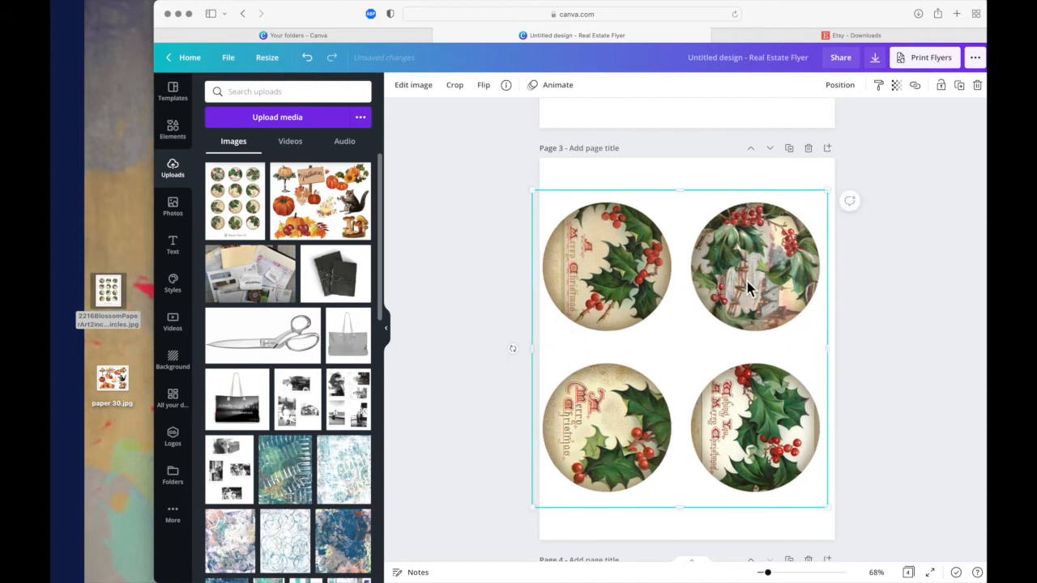
{"action": "left_click_drag", "start_coordinate": [760, 239], "coordinate": [767, 236]}
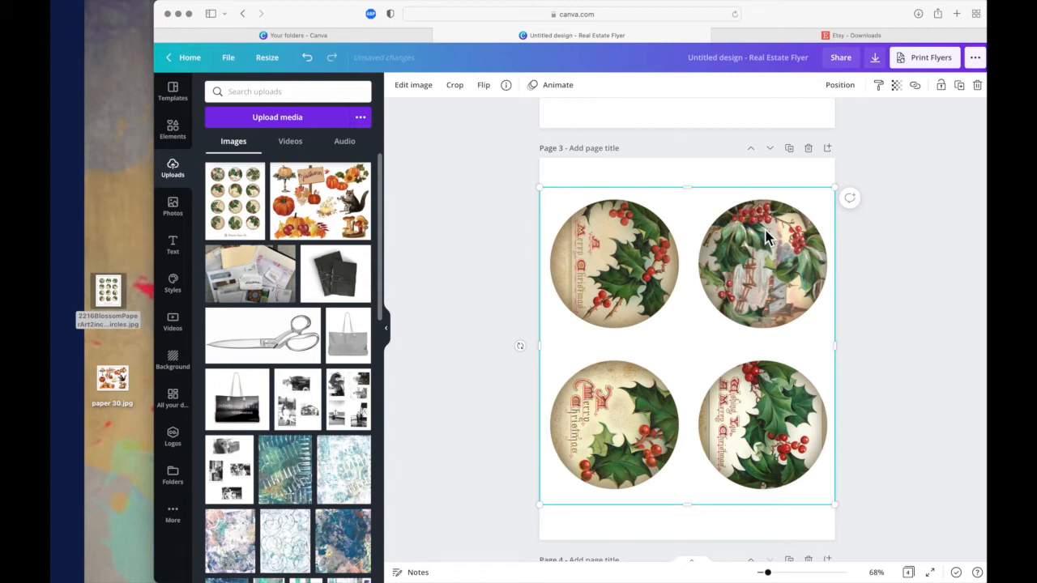
- Examine the Etsy listing for the digital Christmas songs 2.5 inch circles up close and return to the Canva design
{"action": "mouse_move", "coordinate": [63, 489]}
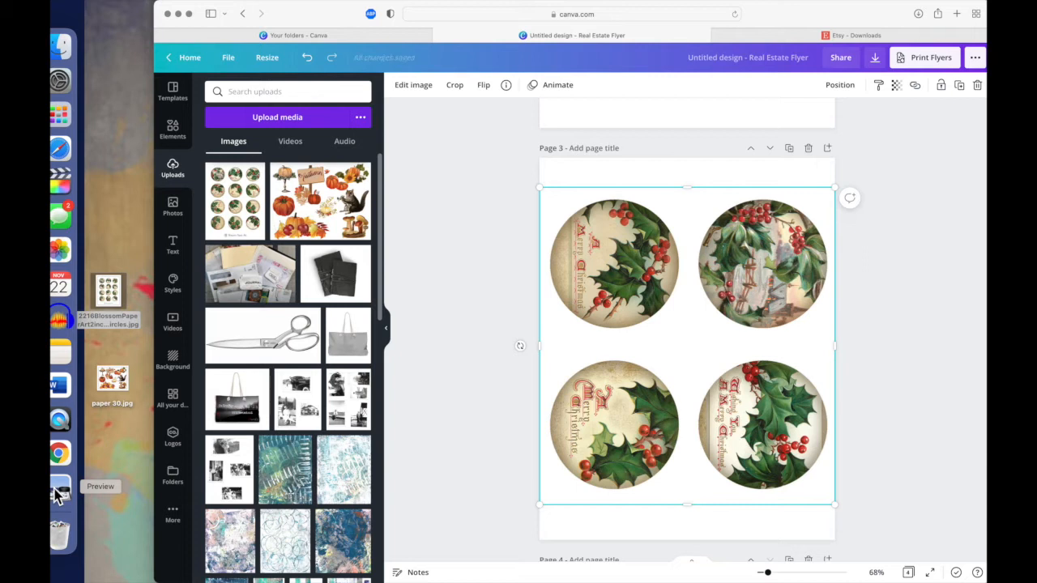
{"action": "left_click", "coordinate": [61, 251]}
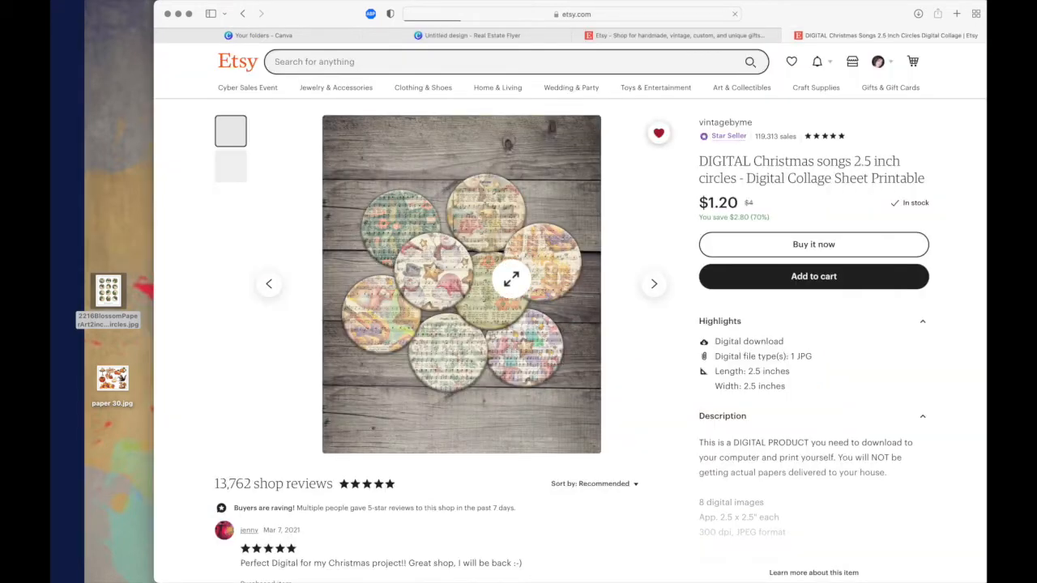
{"action": "scroll", "coordinate": [511, 279], "scroll_direction": "down", "scroll_amount": 1}
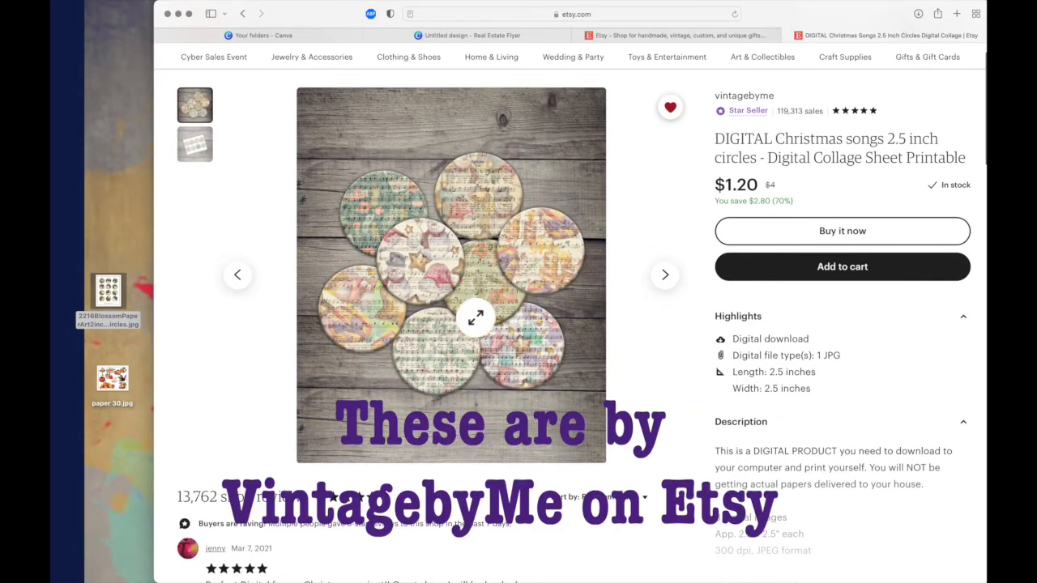
{"action": "scroll", "coordinate": [475, 318], "scroll_direction": "up", "scroll_amount": 5}
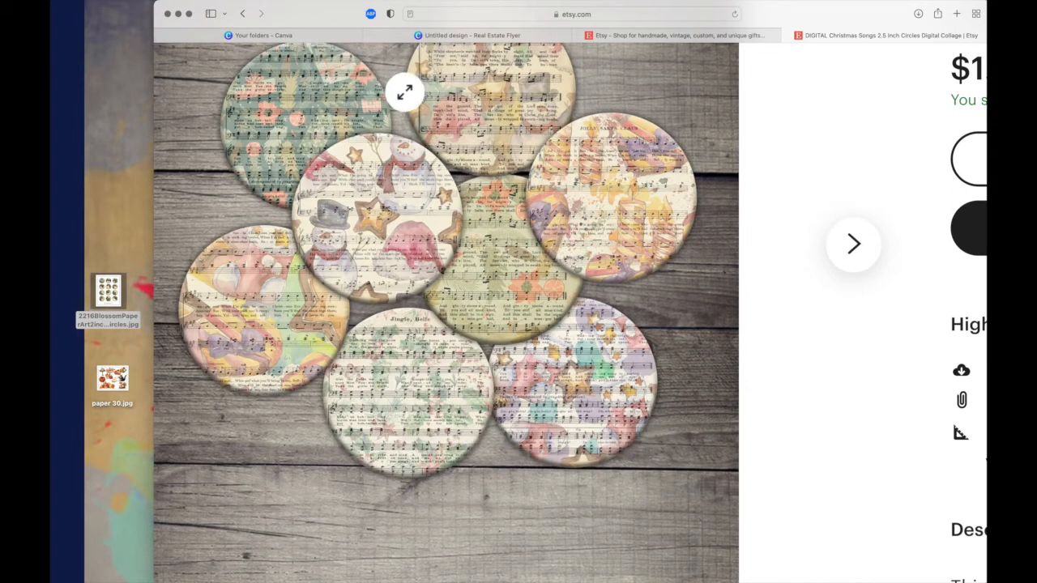
{"action": "left_click", "coordinate": [513, 38]}
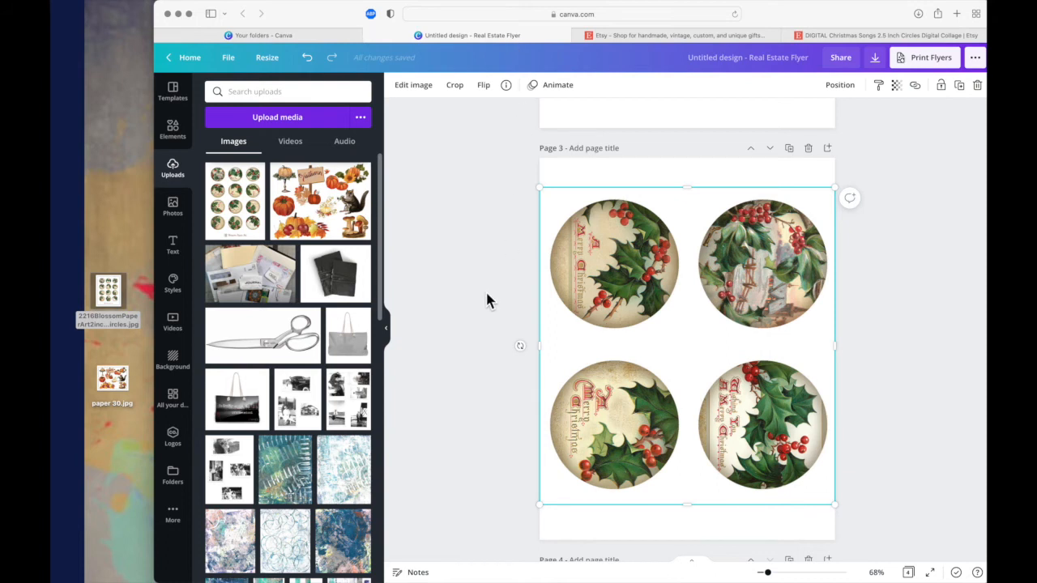
- Rename the design as "Holly circles plain 4-up" and deselect the page 3 image
{"action": "left_click", "coordinate": [231, 59]}
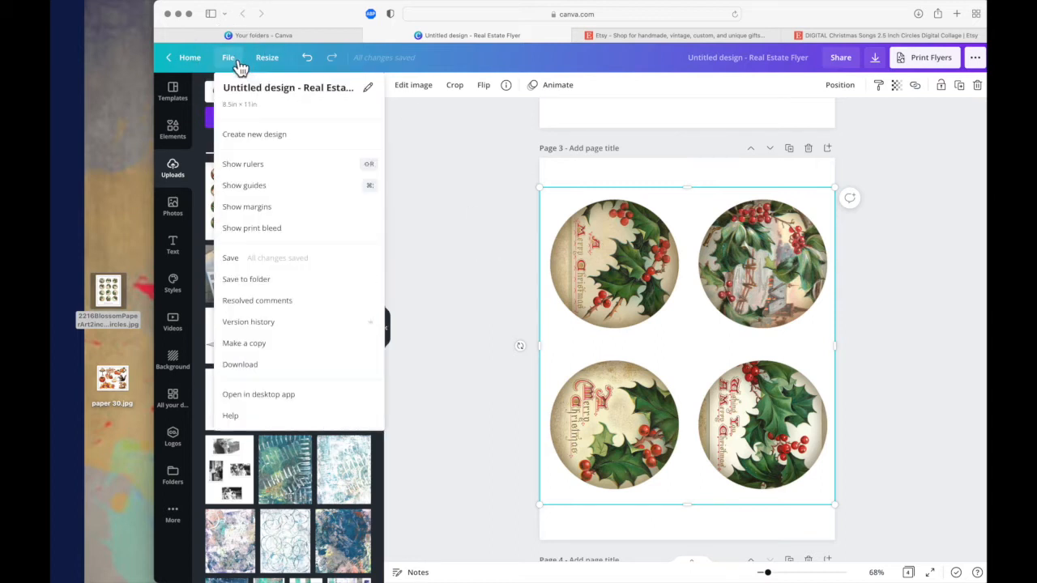
{"action": "left_click", "coordinate": [740, 62]}
{"action": "key", "text": "BackSpace"}
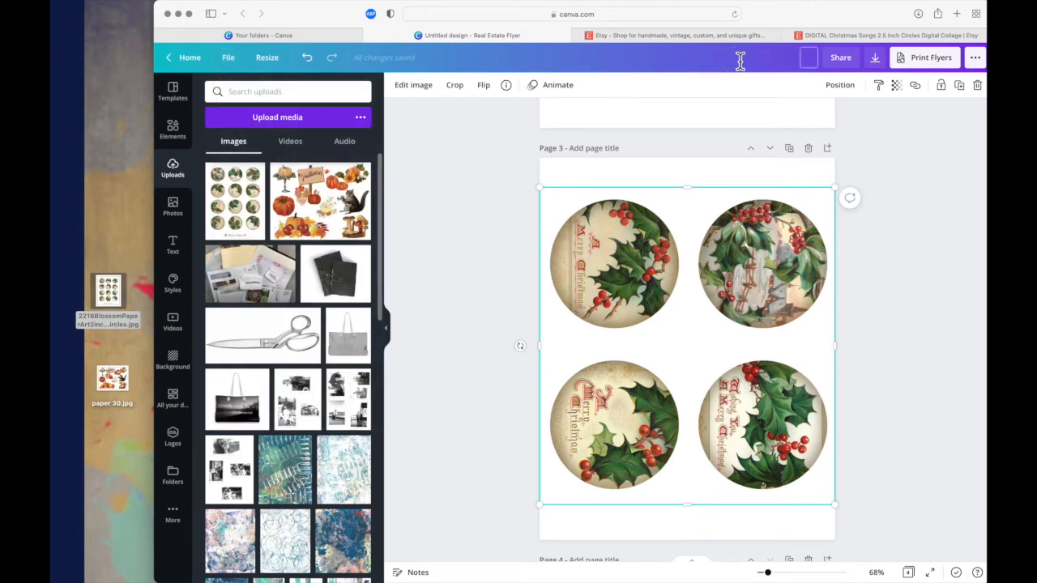
{"action": "type", "text": "Holly circles plain"}
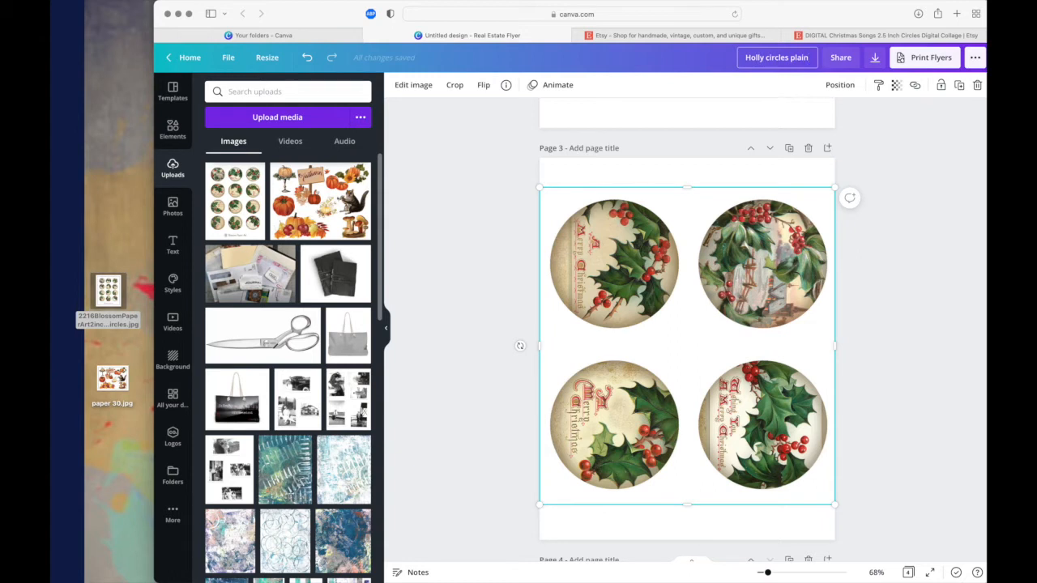
{"action": "type", "text": " 4-up"}
{"action": "key", "text": "Return"}
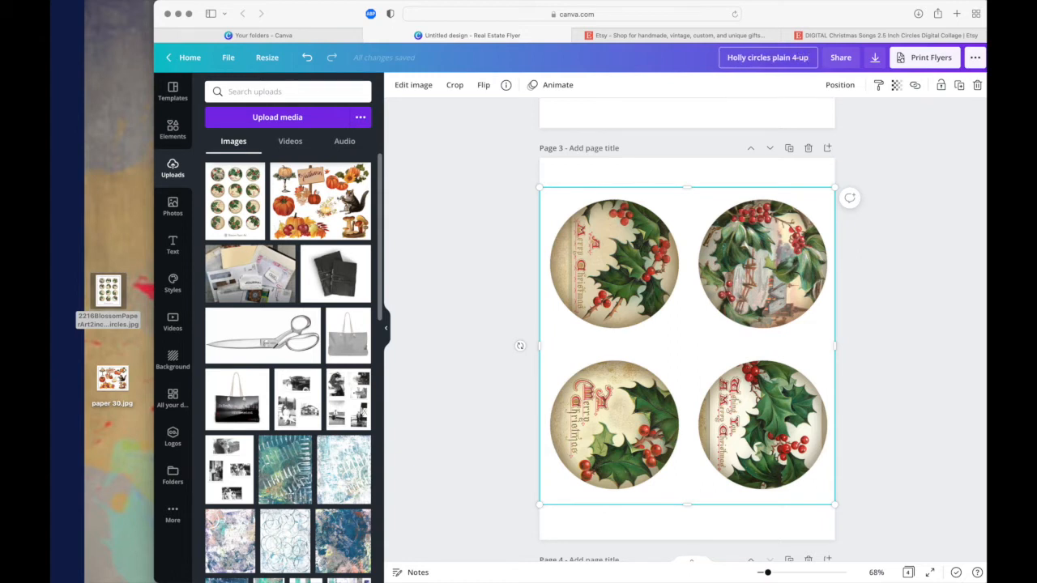
{"action": "left_click", "coordinate": [484, 192]}
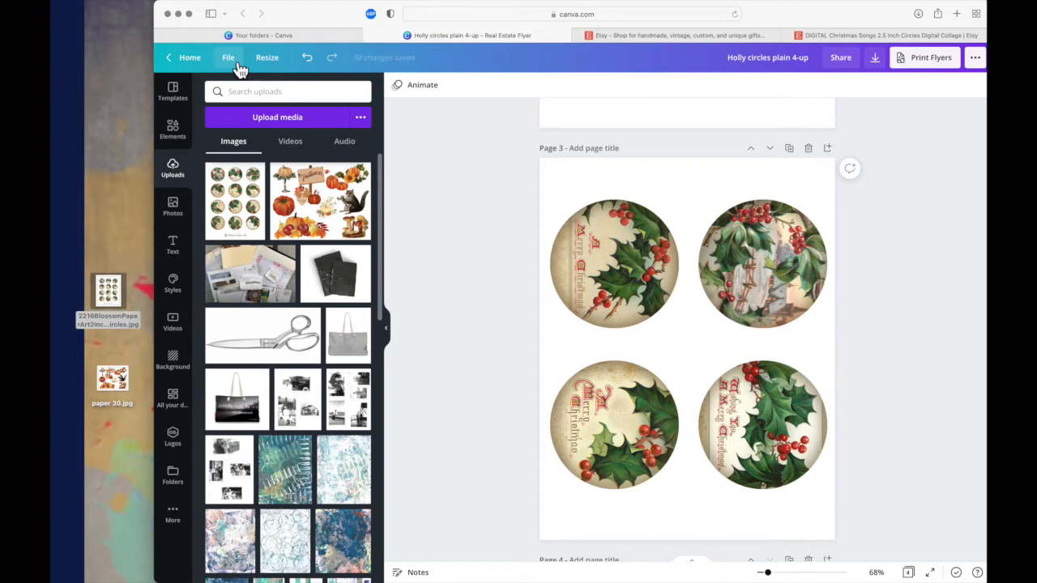
- Make a copy of the design and name the copy "Holly circles music 4-up"
{"action": "left_click", "coordinate": [230, 59]}
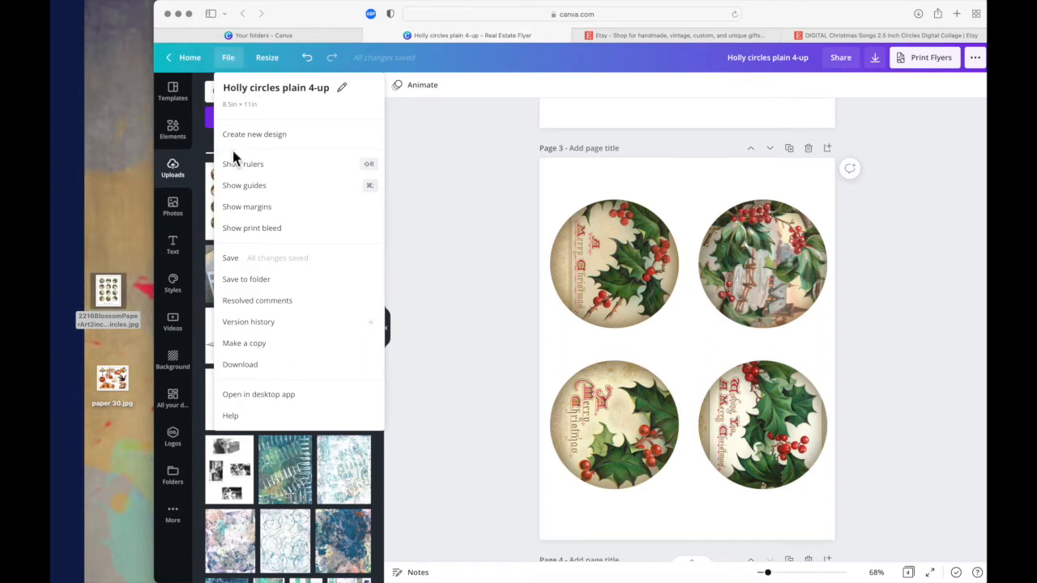
{"action": "left_click", "coordinate": [247, 351]}
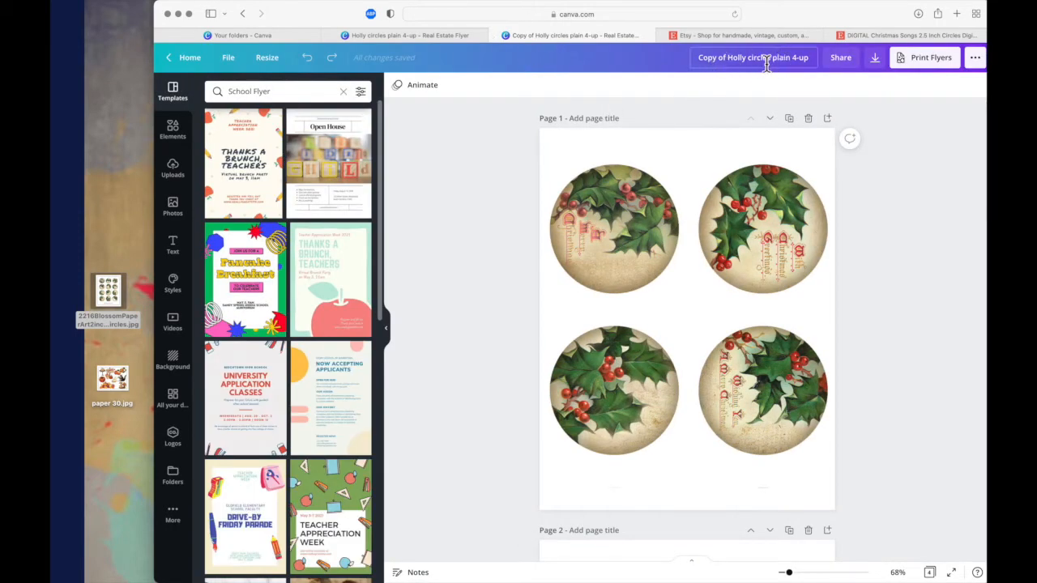
{"action": "left_click", "coordinate": [733, 60]}
{"action": "key", "text": "BackSpace"}
{"action": "key", "text": "BackSpace"}
{"action": "key", "text": "BackSpace"}
{"action": "key", "text": "BackSpace"}
{"action": "key", "text": "BackSpace"}
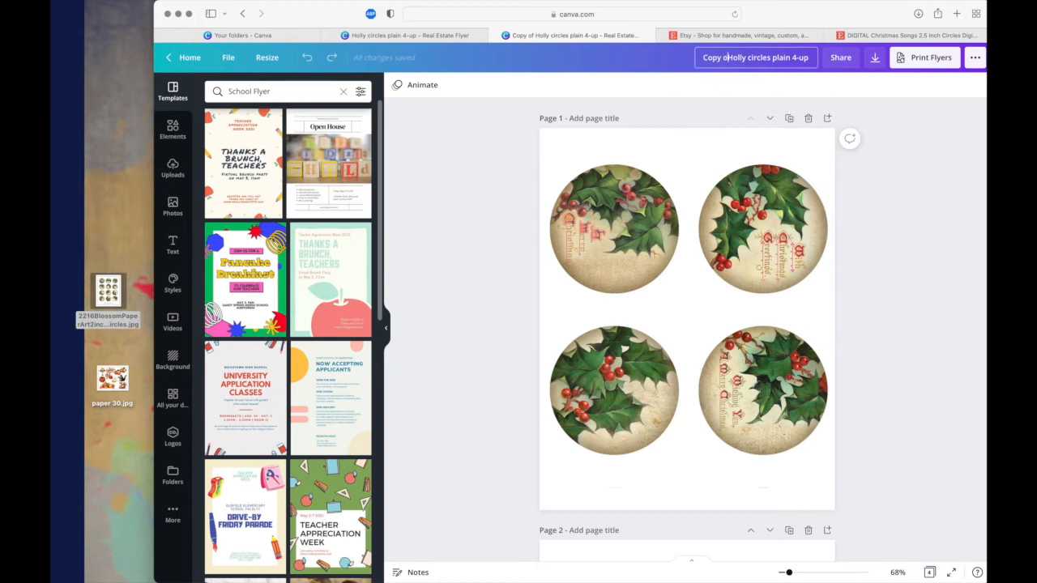
{"action": "key", "text": "BackSpace"}
{"action": "key", "text": "BackSpace"}
{"action": "key", "text": "BackSpace"}
{"action": "double_click", "coordinate": [782, 58]}
{"action": "type", "text": "music"}
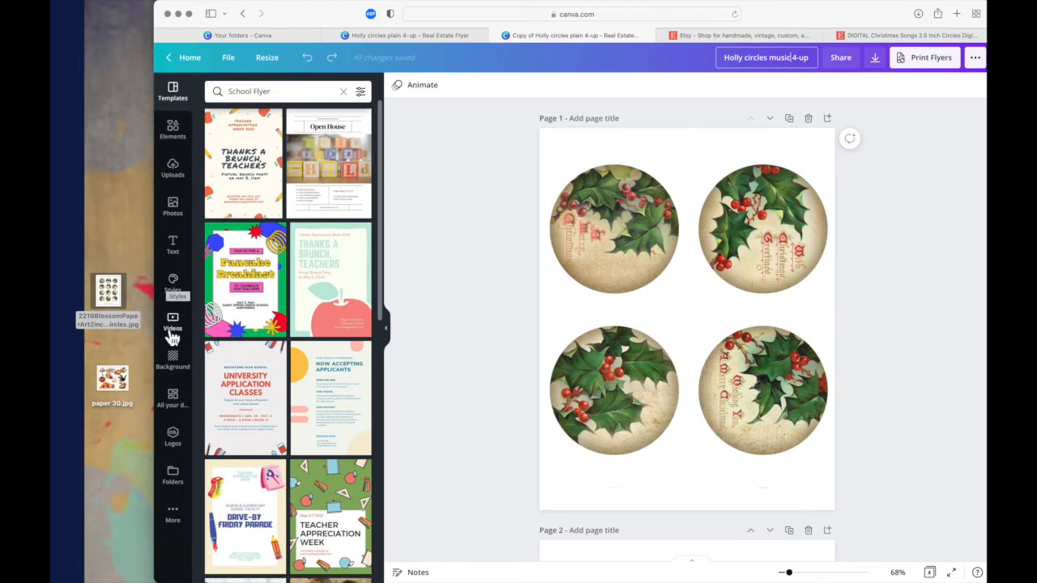
- Search the photo library for "music", try the torn sheet-music photo on page 1, and delete it again
{"action": "left_click", "coordinate": [178, 218]}
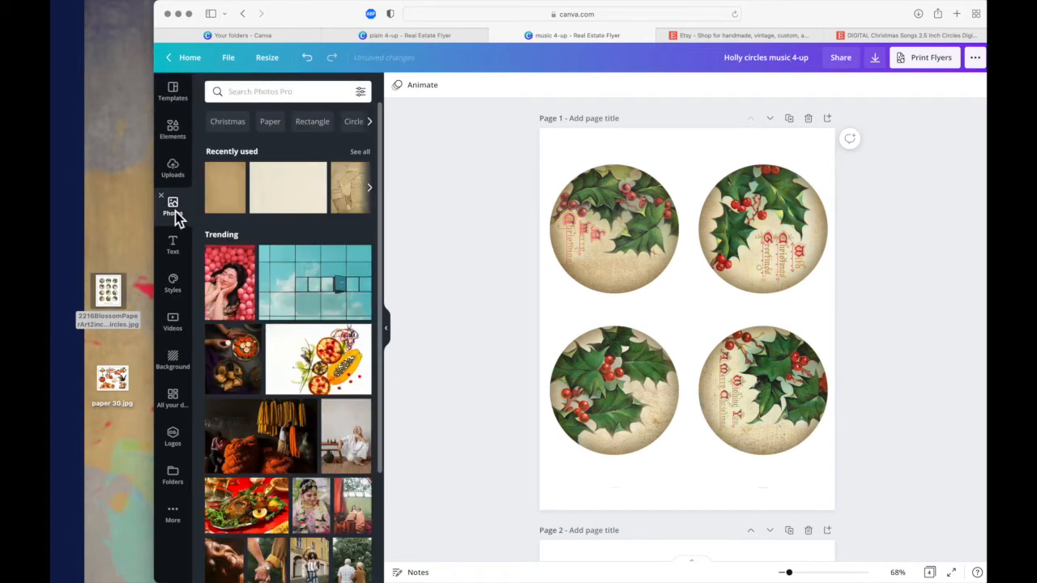
{"action": "left_click", "coordinate": [270, 94]}
{"action": "type", "text": "music"}
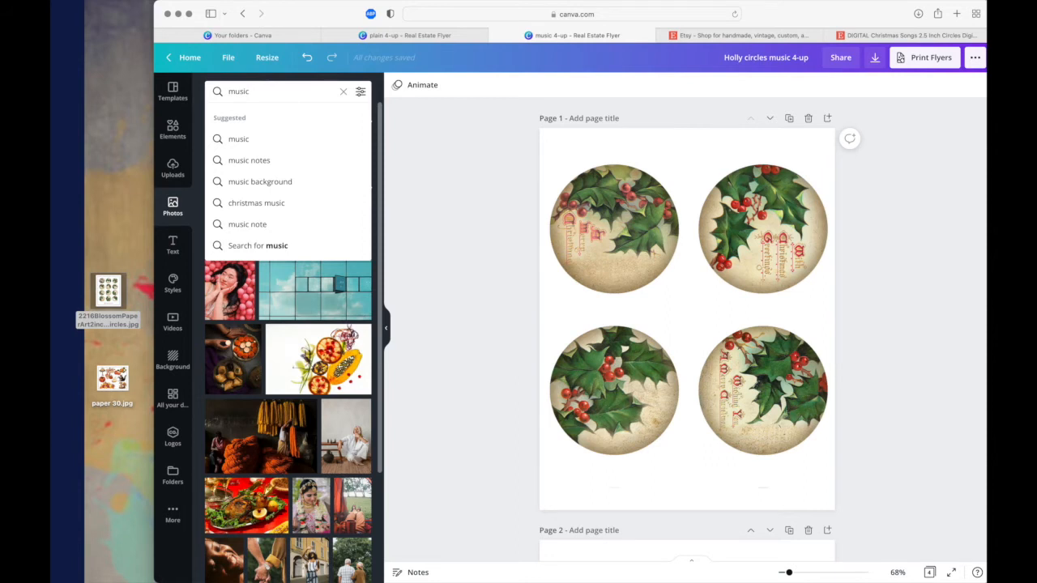
{"action": "key", "text": "Return"}
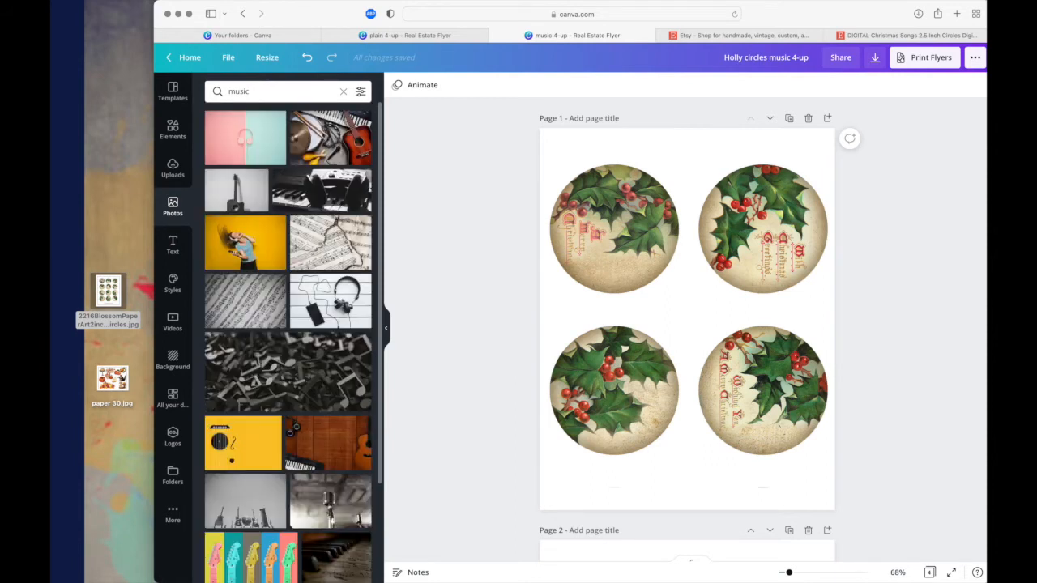
{"action": "left_click", "coordinate": [337, 261]}
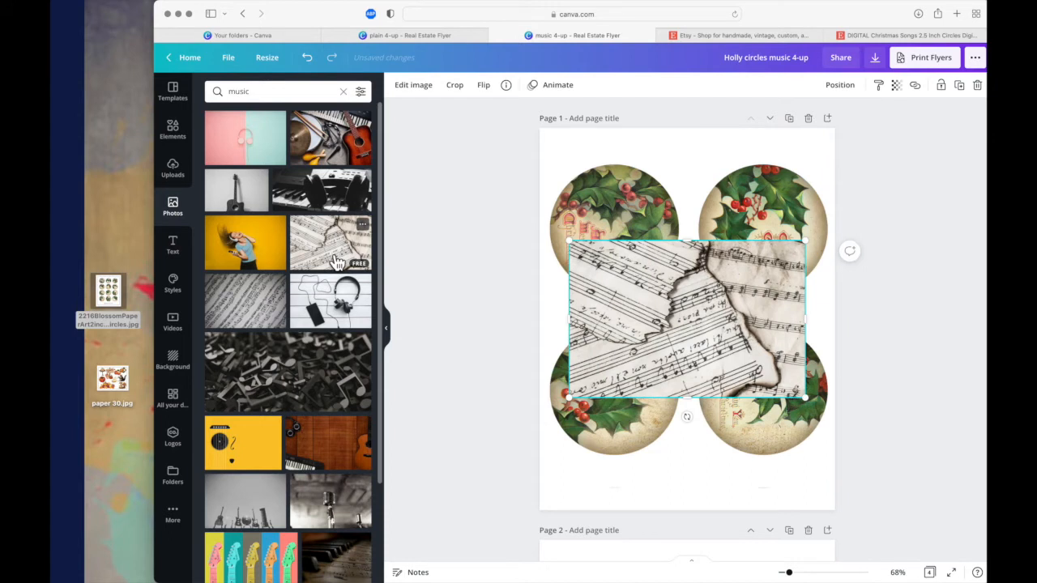
{"action": "key", "text": "BackSpace"}
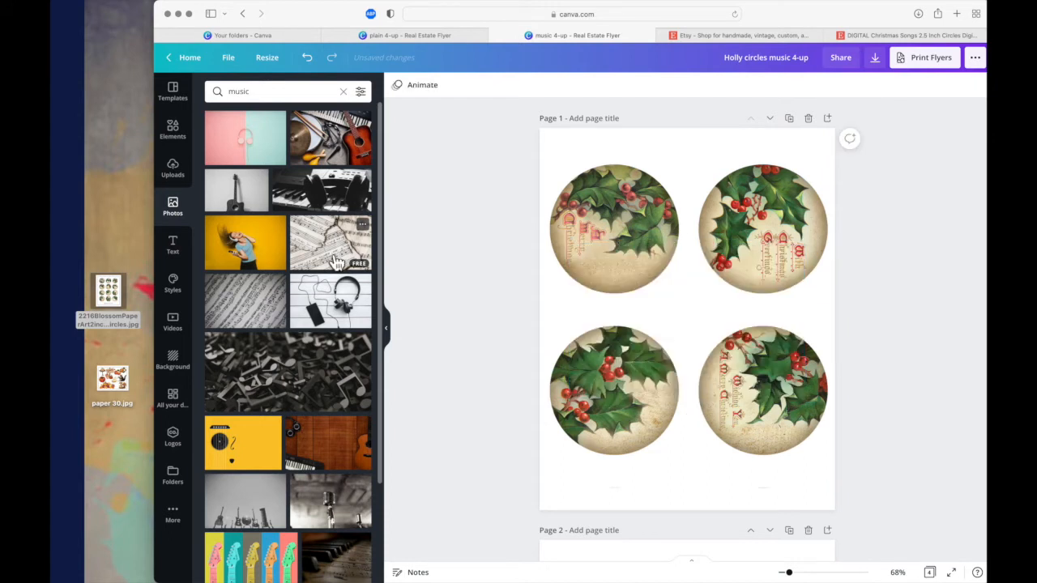
- Search the photos for "music background" and look through the results for a suitable backdrop
{"action": "left_click", "coordinate": [258, 94]}
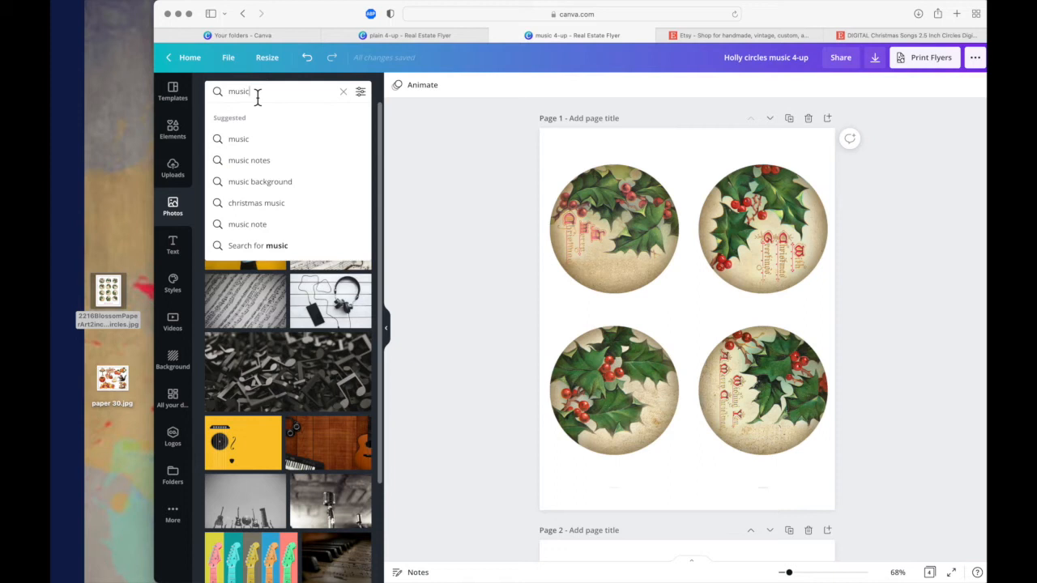
{"action": "left_click", "coordinate": [274, 183]}
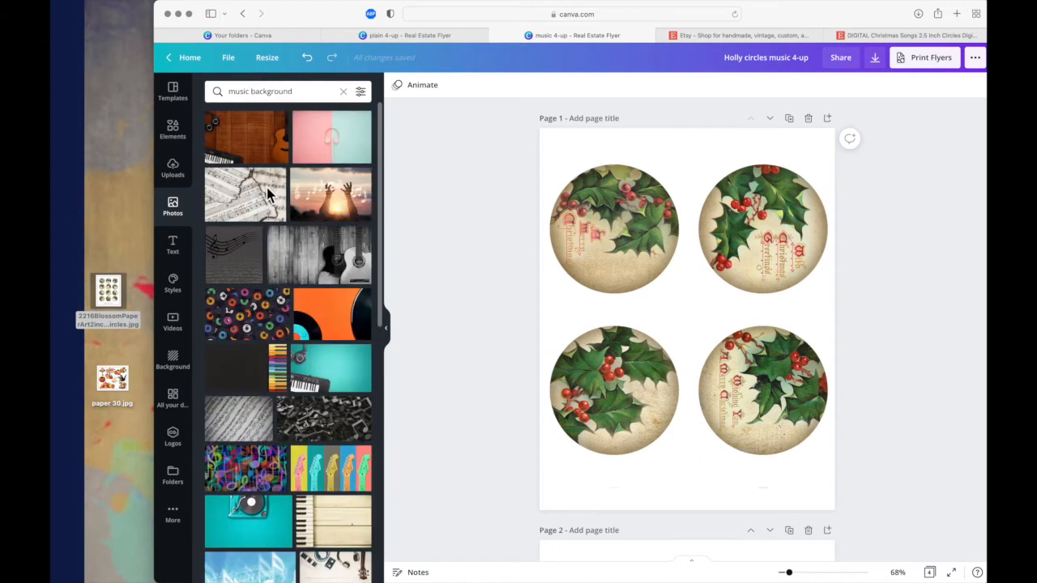
{"action": "scroll", "coordinate": [272, 283], "scroll_direction": "down", "scroll_amount": 3}
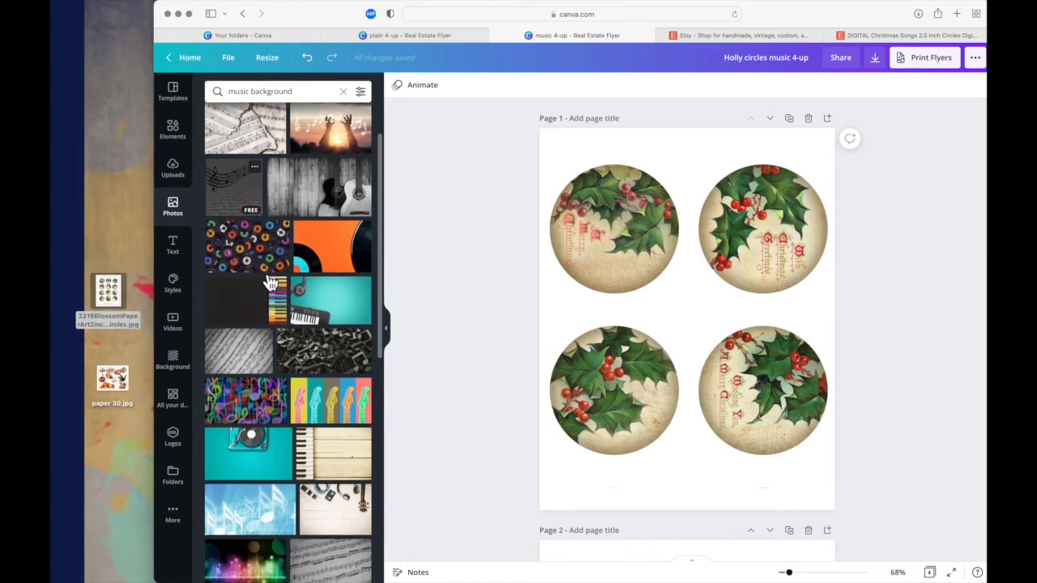
{"action": "scroll", "coordinate": [272, 284], "scroll_direction": "down", "scroll_amount": 6}
{"action": "scroll", "coordinate": [268, 279], "scroll_direction": "down", "scroll_amount": 3}
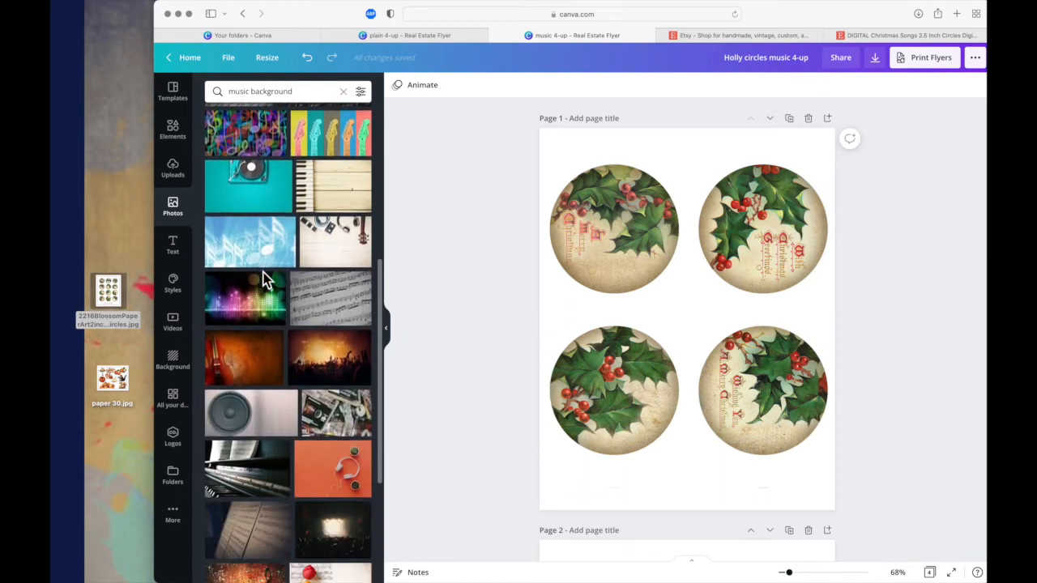
{"action": "scroll", "coordinate": [263, 280], "scroll_direction": "down", "scroll_amount": 1}
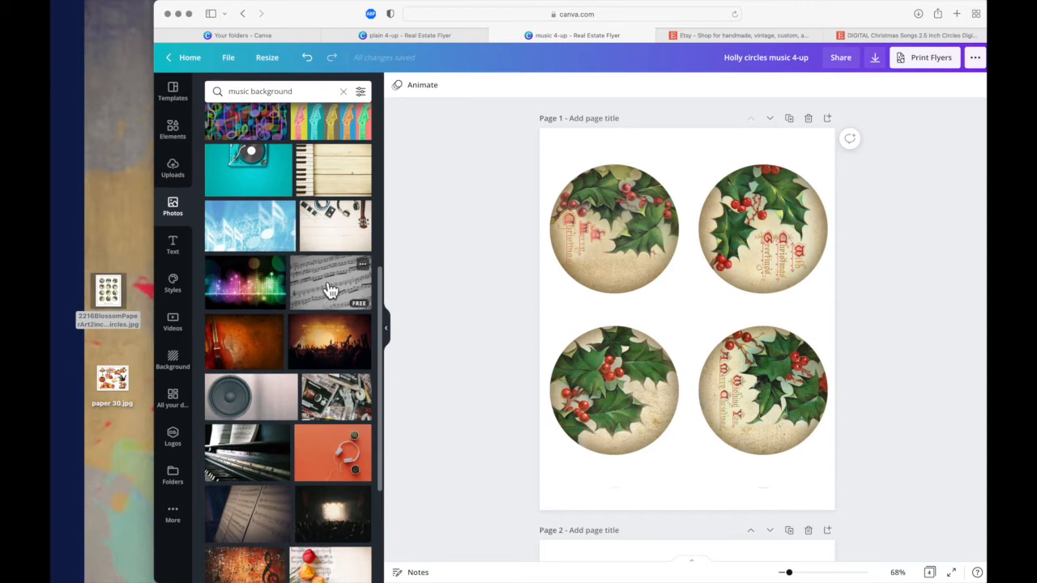
{"action": "scroll", "coordinate": [329, 290], "scroll_direction": "down", "scroll_amount": 15}
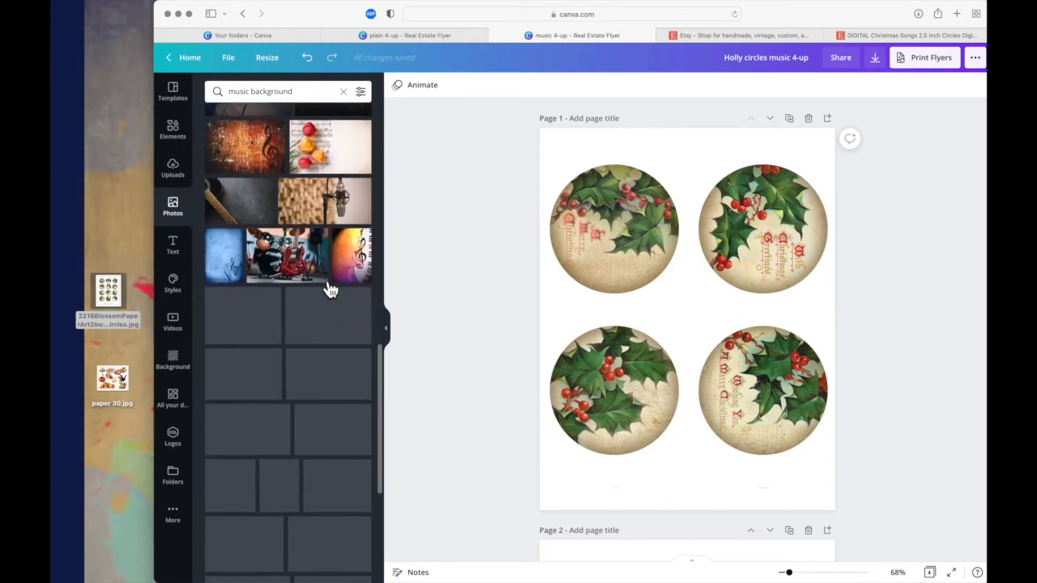
{"action": "scroll", "coordinate": [329, 290], "scroll_direction": "up", "scroll_amount": 20}
- Replace the photo search term with "sheet music" and look over the results
{"action": "double_click", "coordinate": [259, 96]}
{"action": "left_click", "coordinate": [258, 97]}
{"action": "triple_click", "coordinate": [258, 96]}
{"action": "type", "text": "shee"}
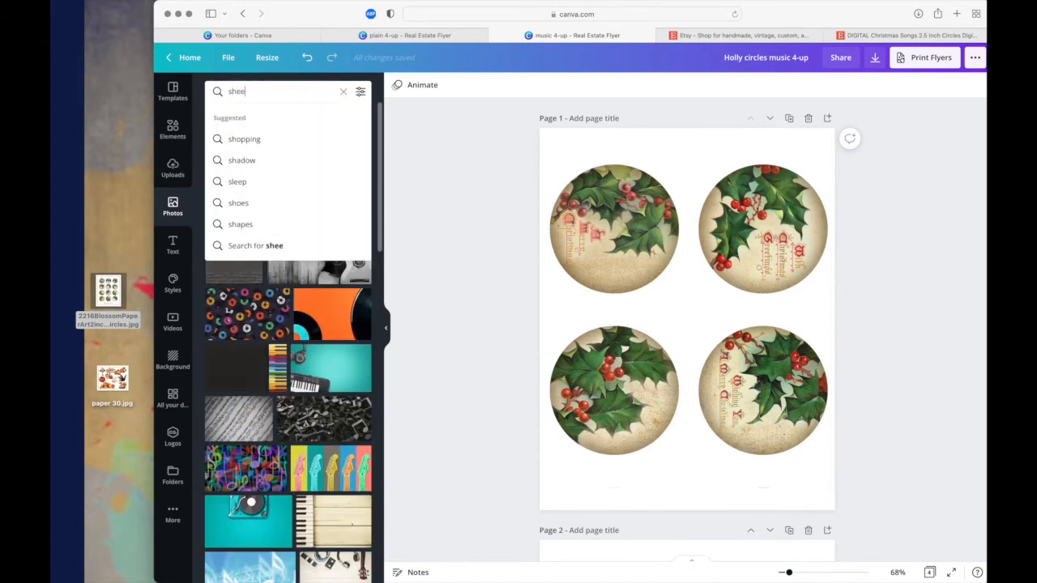
{"action": "type", "text": "t music"}
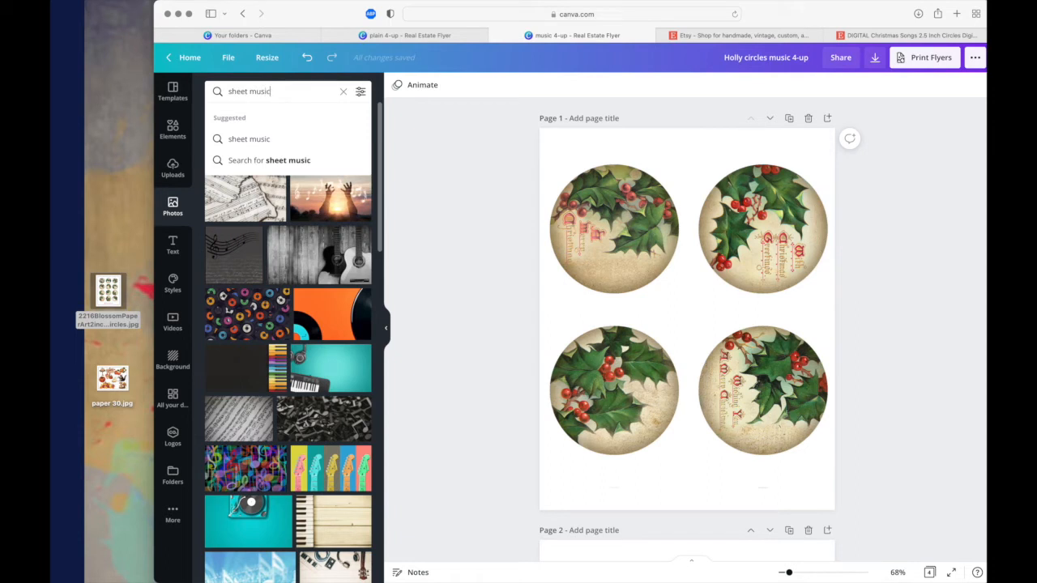
{"action": "key", "text": "Return"}
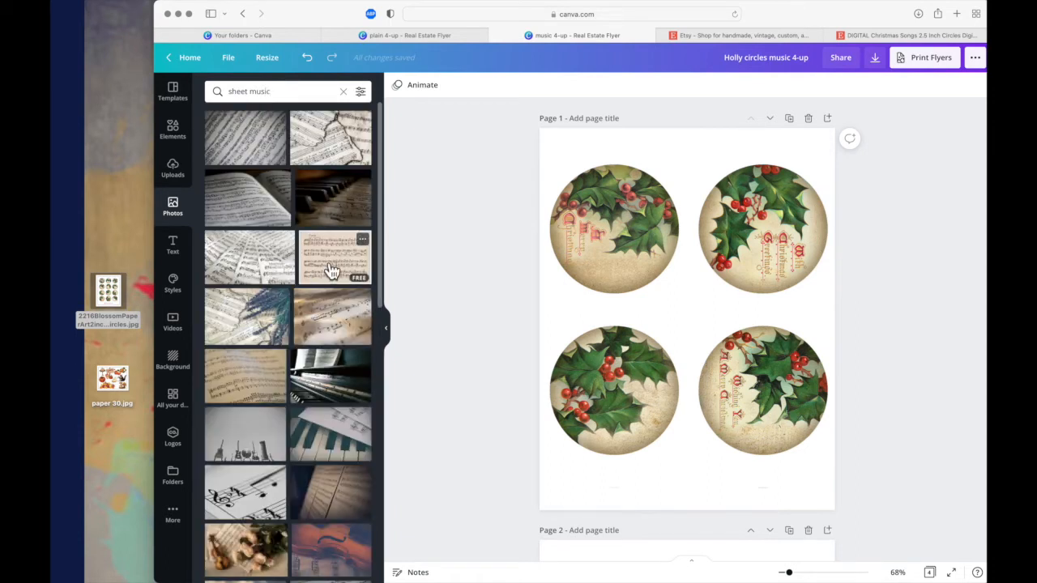
- Narrow the photo search to "Christmas sheet music" and browse the results for a plain page of music
{"action": "left_click", "coordinate": [235, 93]}
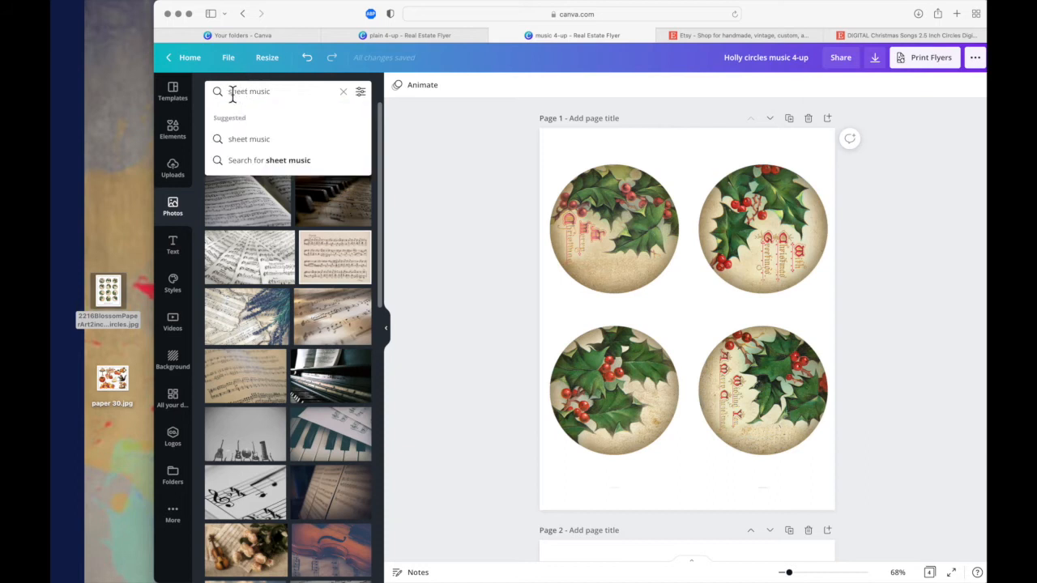
{"action": "left_click", "coordinate": [233, 94]}
{"action": "type", "text": "chritmas"}
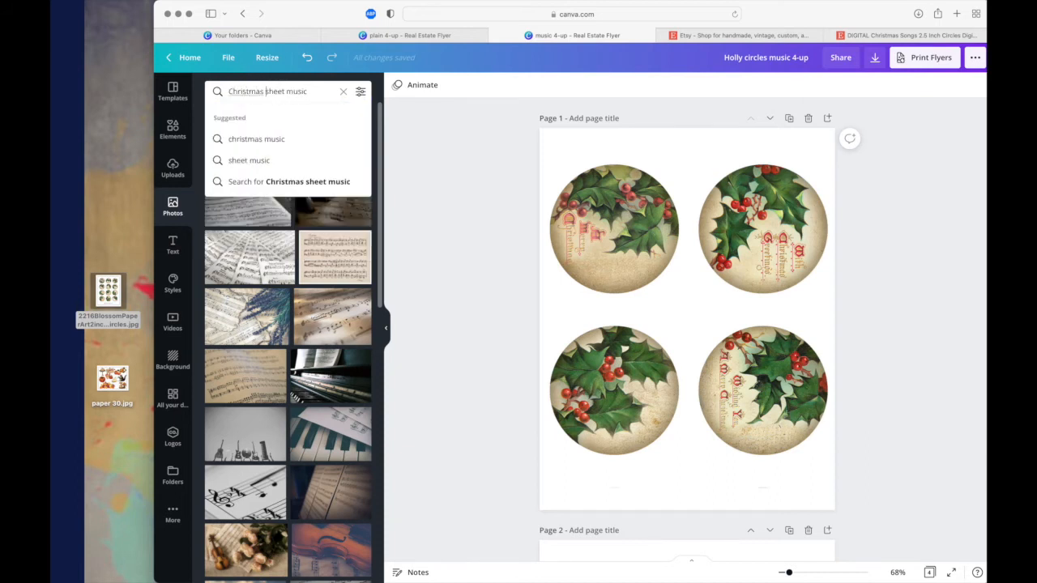
{"action": "key", "text": "Return"}
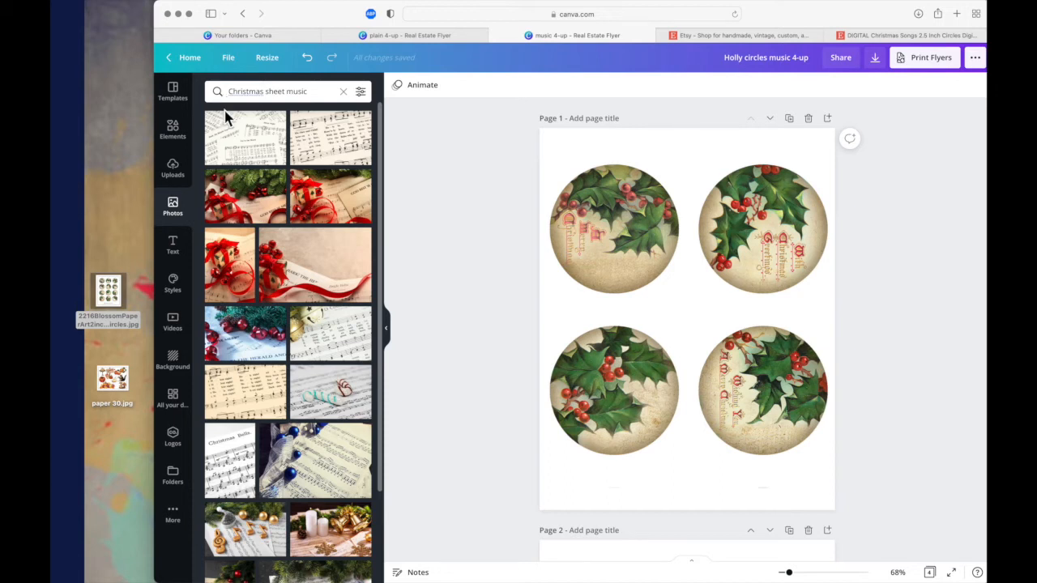
{"action": "scroll", "coordinate": [260, 273], "scroll_direction": "down", "scroll_amount": 8}
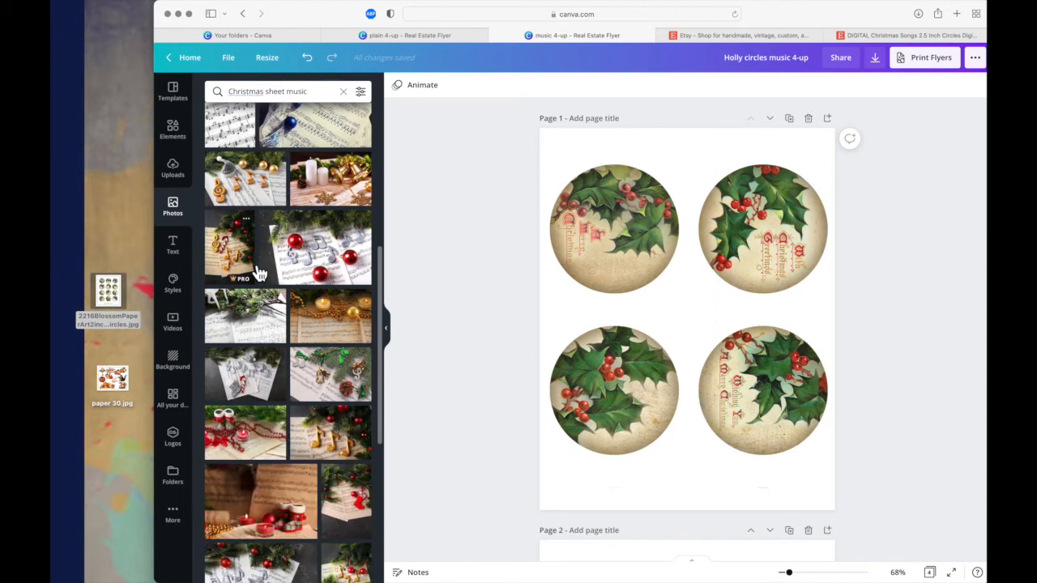
{"action": "scroll", "coordinate": [259, 274], "scroll_direction": "down", "scroll_amount": 6}
{"action": "scroll", "coordinate": [259, 274], "scroll_direction": "down", "scroll_amount": 5}
{"action": "scroll", "coordinate": [259, 273], "scroll_direction": "down", "scroll_amount": 6}
{"action": "scroll", "coordinate": [259, 274], "scroll_direction": "down", "scroll_amount": 5}
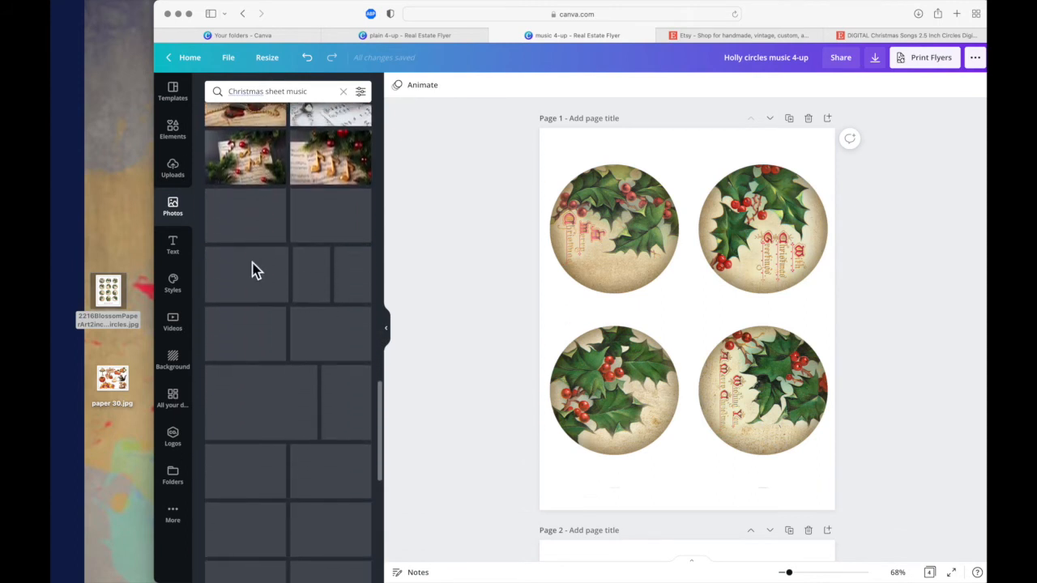
{"action": "scroll", "coordinate": [253, 270], "scroll_direction": "down", "scroll_amount": 1}
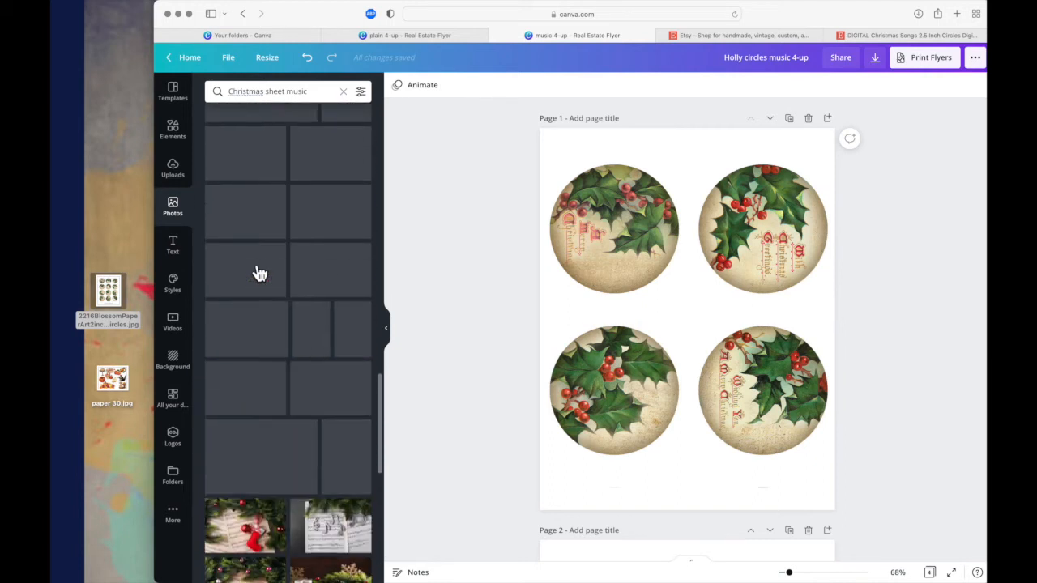
- Search the photos for "sheet music" again and add the flat pinkish-beige handwritten score to page 1
{"action": "left_click", "coordinate": [245, 94]}
{"action": "double_click", "coordinate": [245, 91]}
{"action": "key", "text": "BackSpace"}
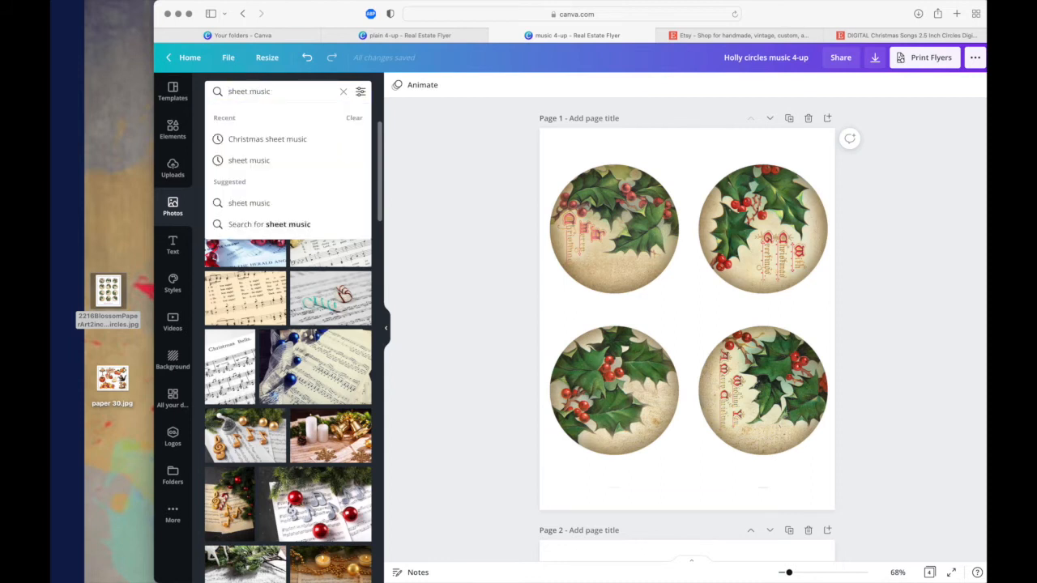
{"action": "key", "text": "Return"}
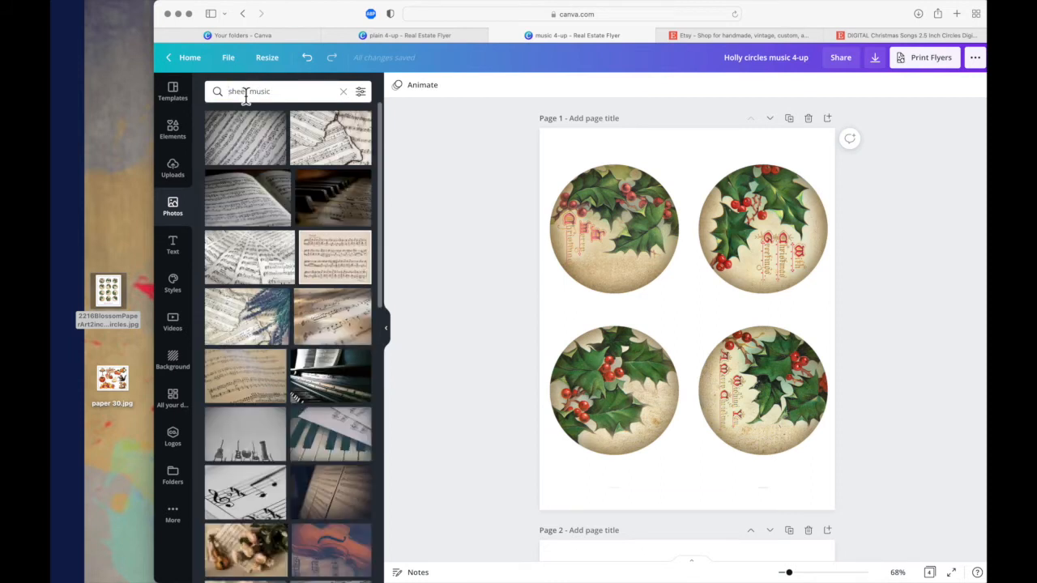
{"action": "left_click", "coordinate": [337, 270]}
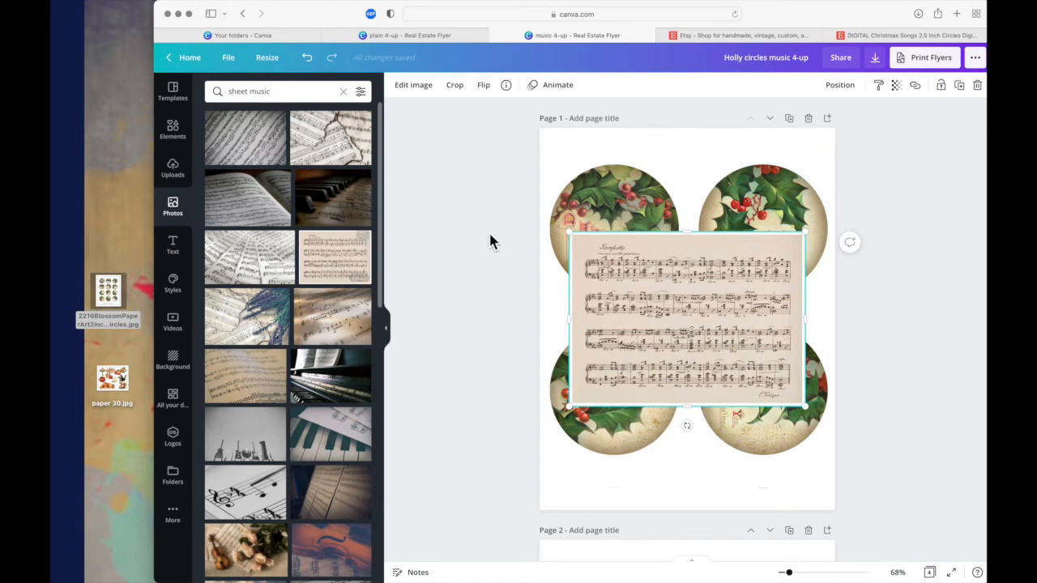
- Rotate the handwritten score a quarter turn and enlarge it to cover all of page 1
{"action": "left_click_drag", "start_coordinate": [685, 425], "coordinate": [489, 327]}
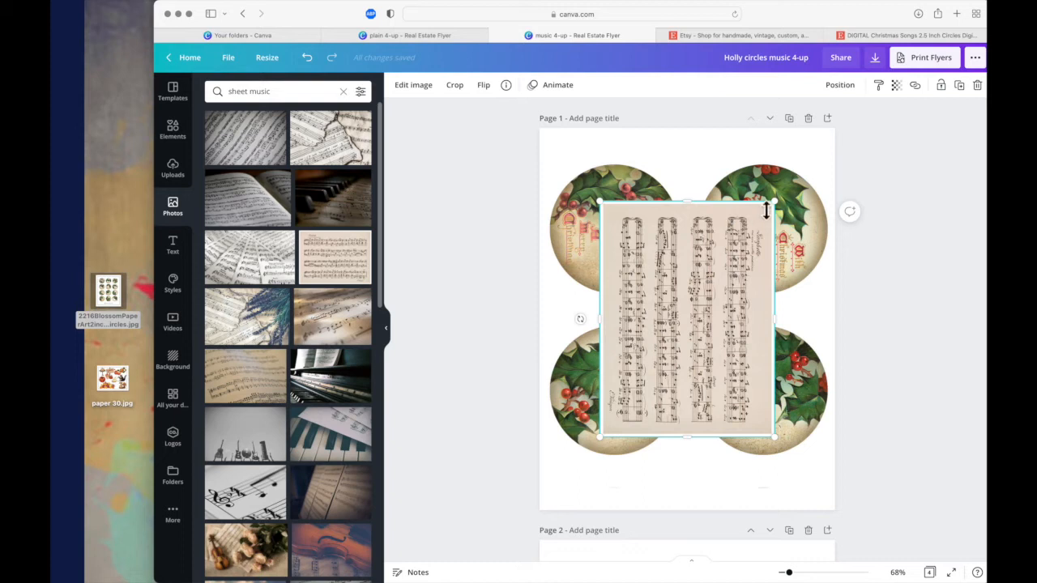
{"action": "left_click_drag", "start_coordinate": [776, 203], "coordinate": [850, 127]}
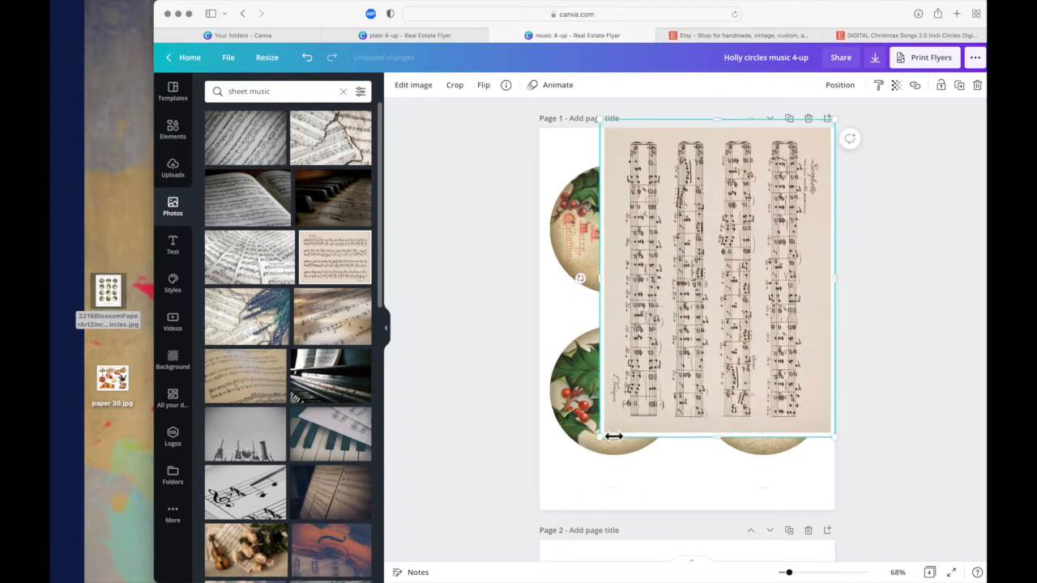
{"action": "left_click_drag", "start_coordinate": [613, 435], "coordinate": [518, 507]}
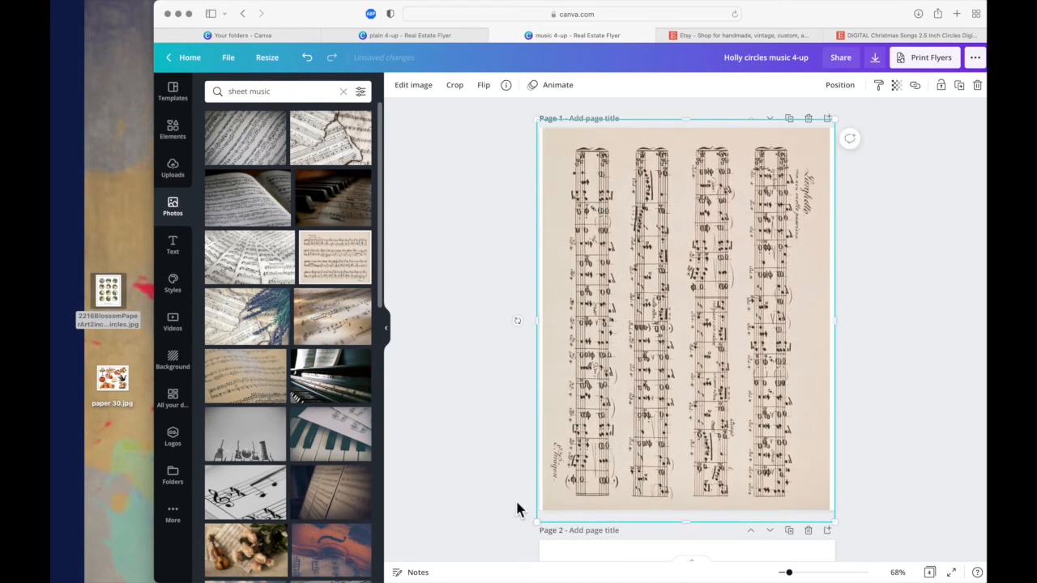
- Set the score's transparency to 48 and stretch it across the full width of the page
{"action": "left_click", "coordinate": [896, 85]}
{"action": "left_click", "coordinate": [843, 121]}
{"action": "left_click_drag", "start_coordinate": [846, 128], "coordinate": [835, 128]}
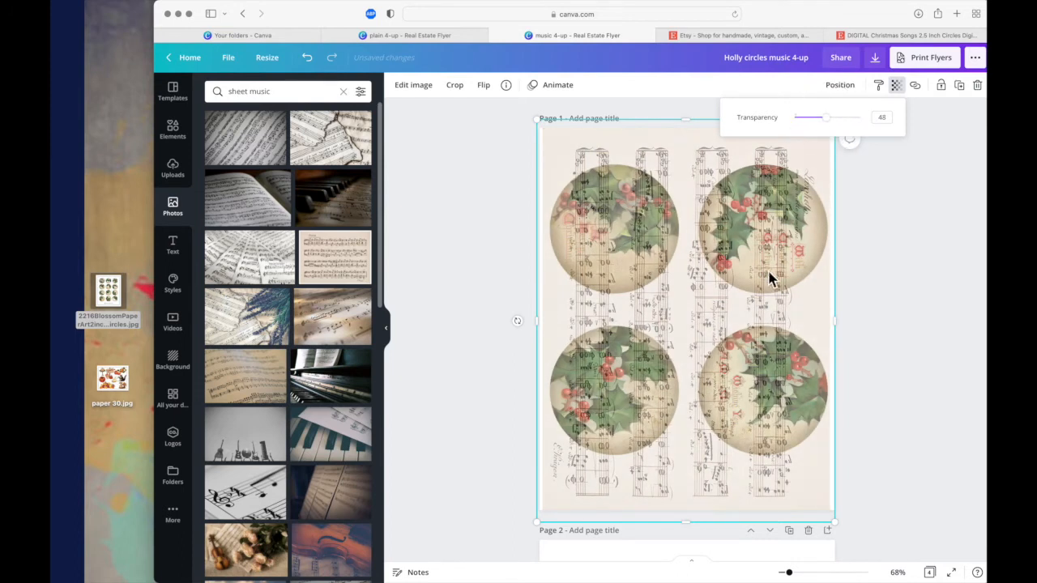
{"action": "left_click", "coordinate": [754, 297]}
{"action": "left_click_drag", "start_coordinate": [754, 297], "coordinate": [768, 306]}
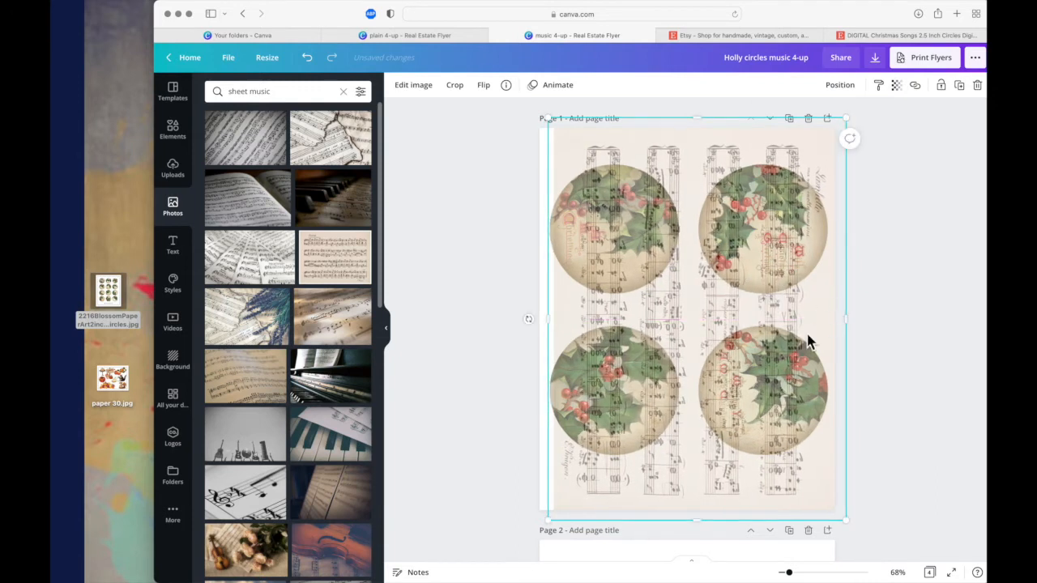
{"action": "left_click_drag", "start_coordinate": [552, 324], "coordinate": [525, 321]}
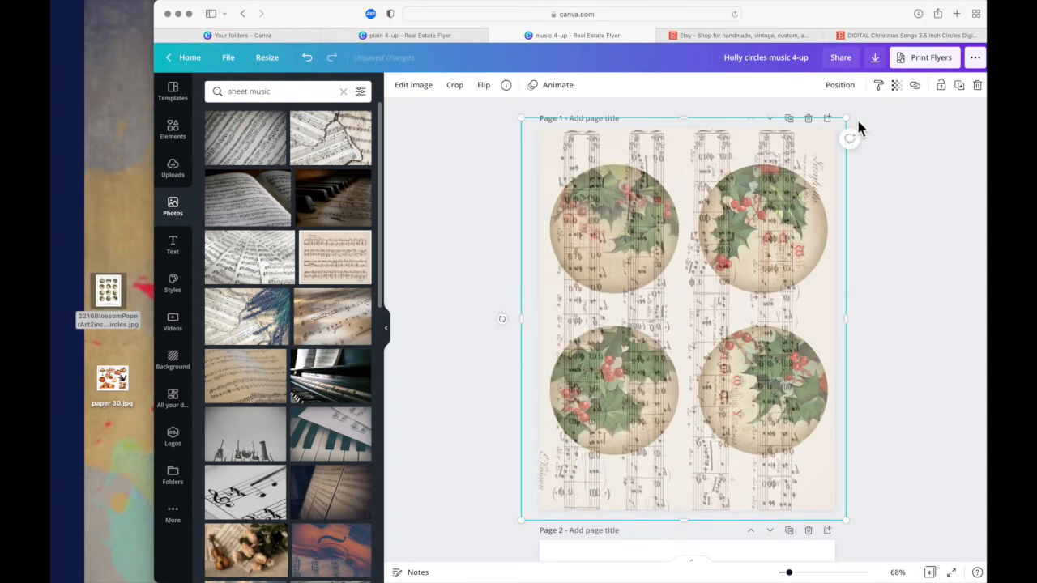
- Shrink the translucent score and place it over only the lower-left holly circle
{"action": "left_click_drag", "start_coordinate": [852, 122], "coordinate": [637, 377]}
{"action": "left_click_drag", "start_coordinate": [598, 458], "coordinate": [625, 403]}
{"action": "left_click_drag", "start_coordinate": [669, 323], "coordinate": [705, 327]}
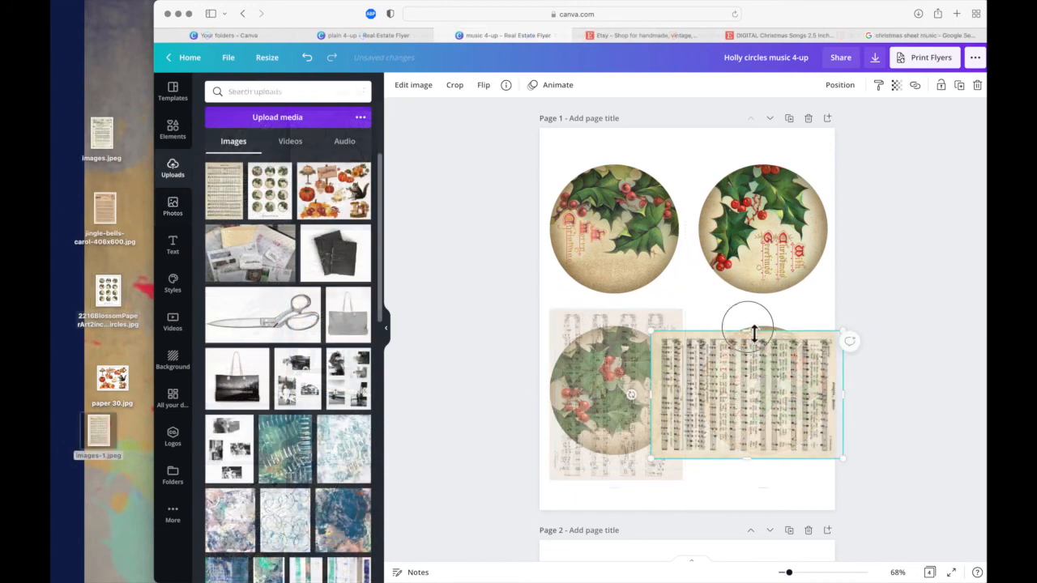
{"action": "mouse_move", "coordinate": [752, 331]}
{"action": "left_mouse_down"}
{"action": "mouse_move", "coordinate": [751, 304]}
{"action": "mouse_move", "coordinate": [751, 317]}
{"action": "left_mouse_up"}
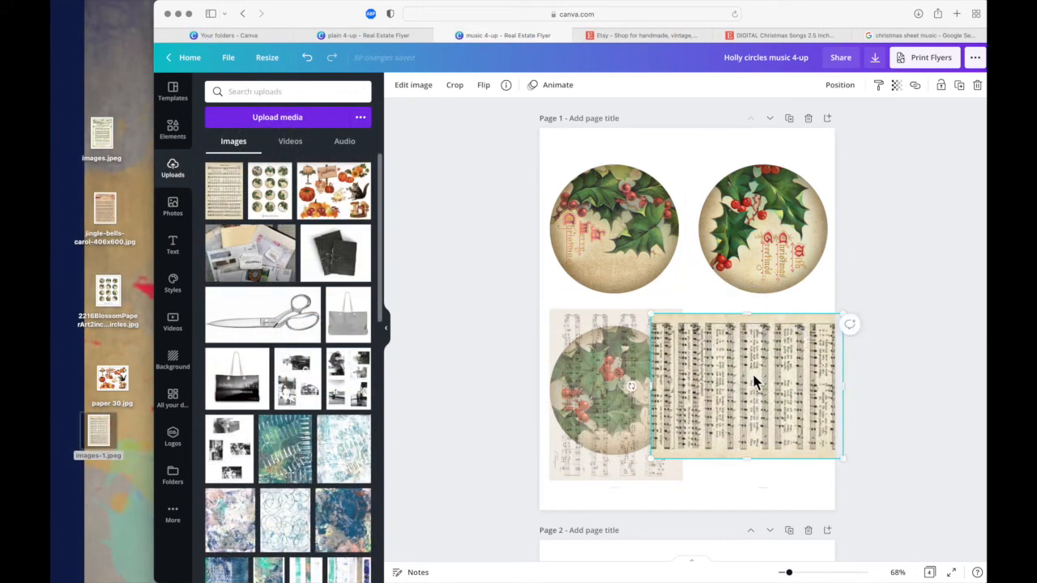
- Set the transparency of the uploaded sheet music over the lower-right circle to 54
{"action": "left_click", "coordinate": [895, 91]}
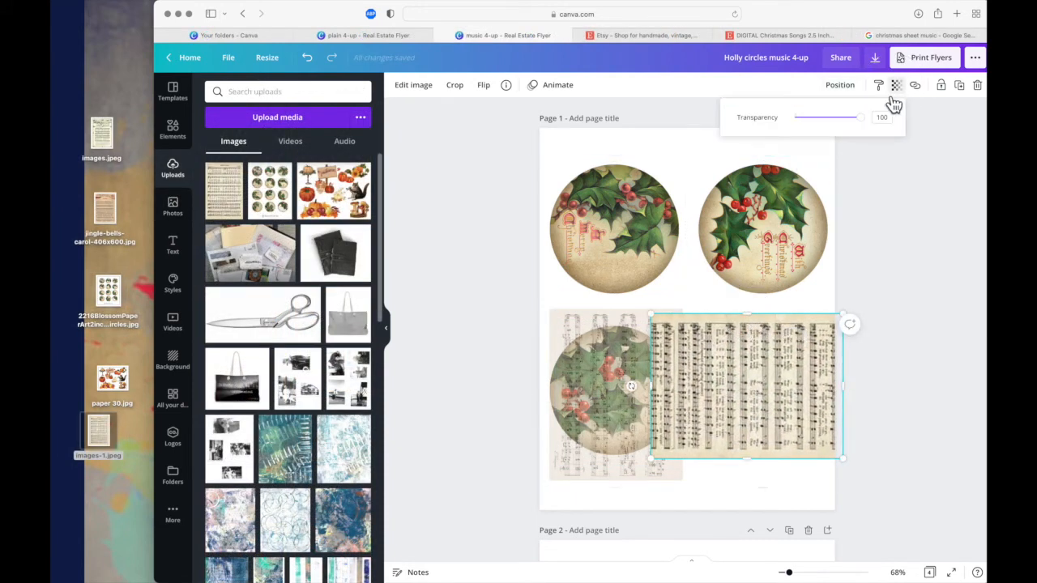
{"action": "left_click", "coordinate": [843, 120]}
{"action": "mouse_move", "coordinate": [843, 125]}
{"action": "left_mouse_down"}
{"action": "mouse_move", "coordinate": [828, 127]}
{"action": "mouse_move", "coordinate": [841, 130]}
{"action": "left_mouse_up"}
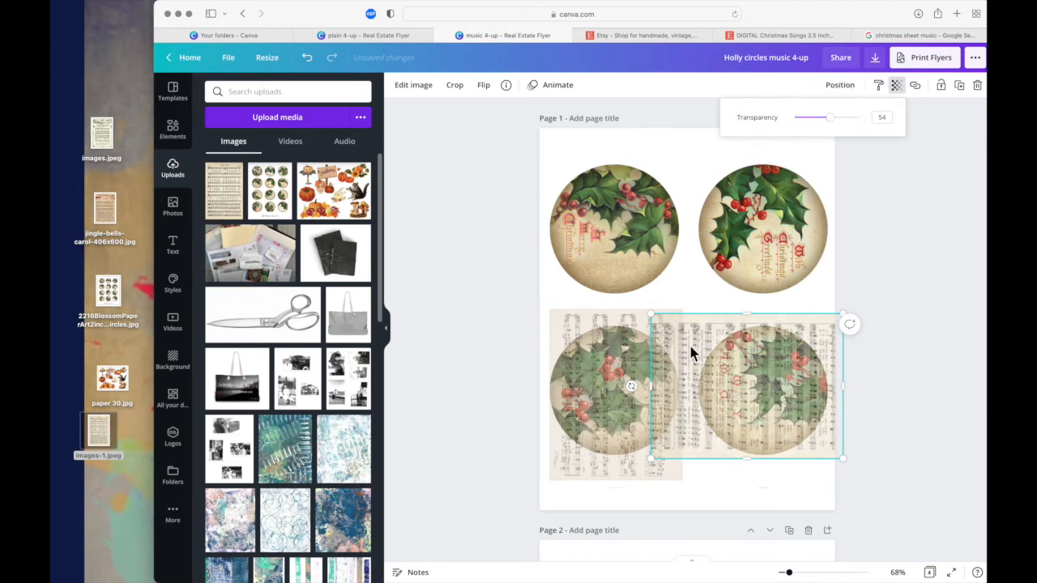
- Crop the uploaded sheet music where it overlaps the neighbouring score, keeping the lower-right holly circle fully covered
{"action": "left_click", "coordinate": [452, 96]}
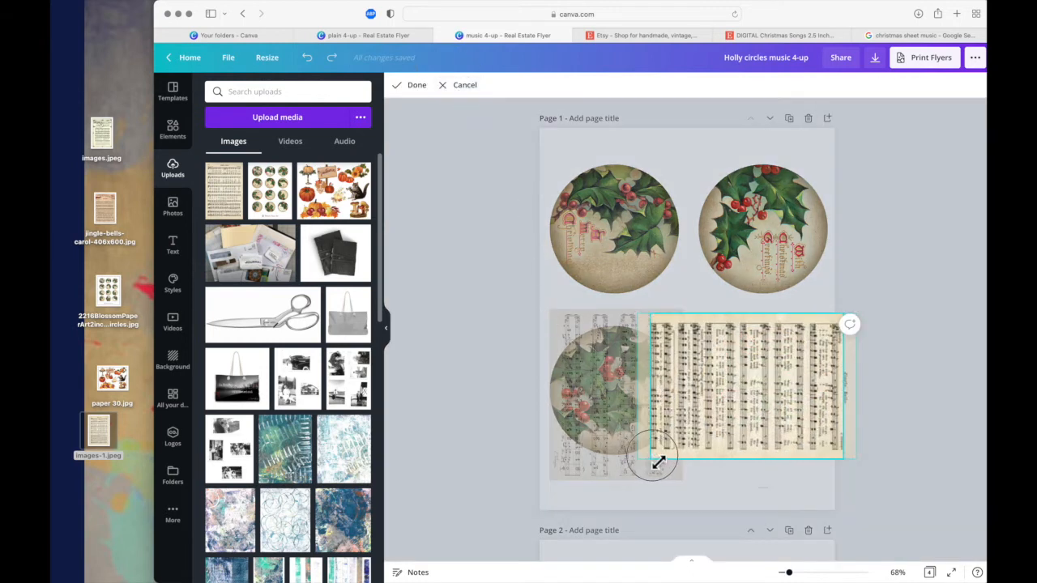
{"action": "left_click_drag", "start_coordinate": [656, 461], "coordinate": [707, 467]}
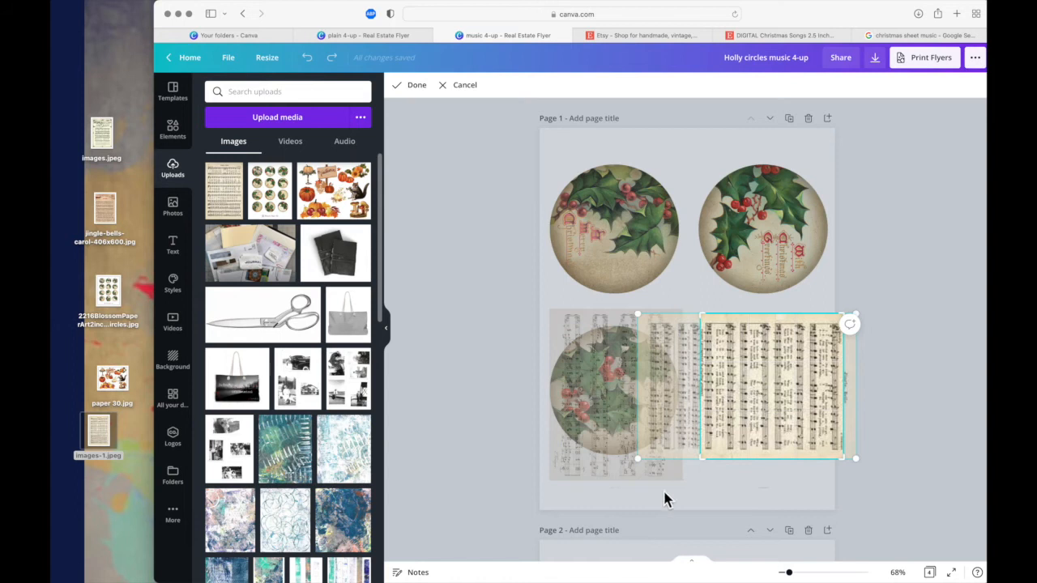
{"action": "left_click", "coordinate": [413, 86]}
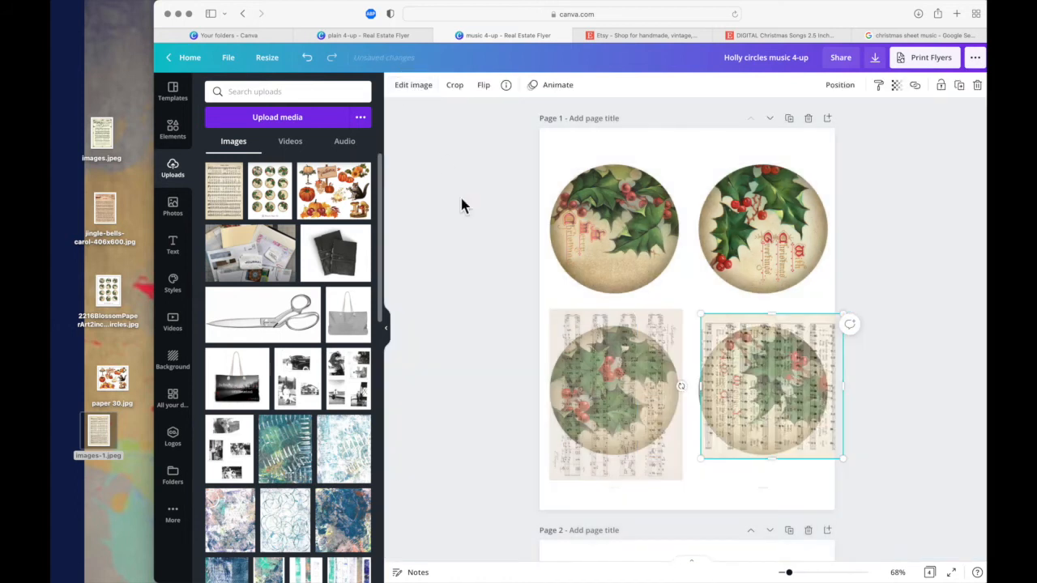
{"action": "left_click_drag", "start_coordinate": [704, 392], "coordinate": [701, 395]}
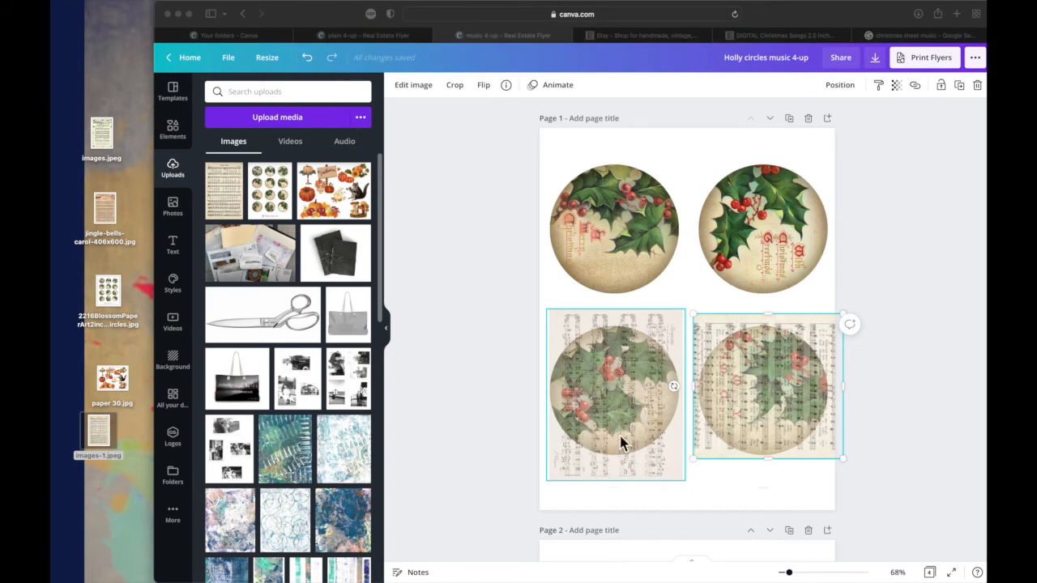
- Enlarge the score over the lower-left circle slightly until it nearly meets the neighbouring sheet music
{"action": "left_click", "coordinate": [696, 388]}
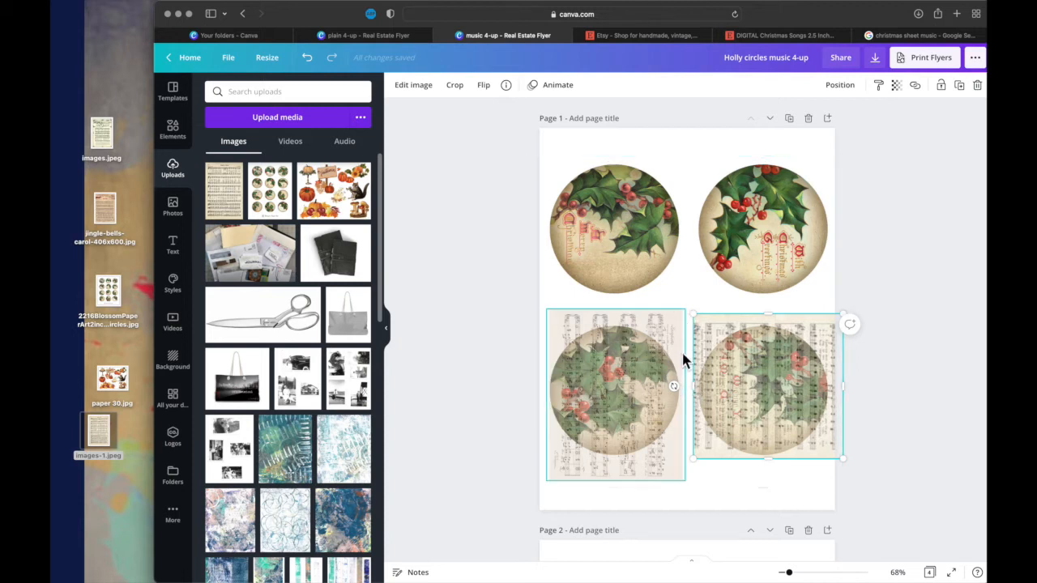
{"action": "left_click", "coordinate": [685, 484]}
{"action": "left_click_drag", "start_coordinate": [685, 481], "coordinate": [699, 488]}
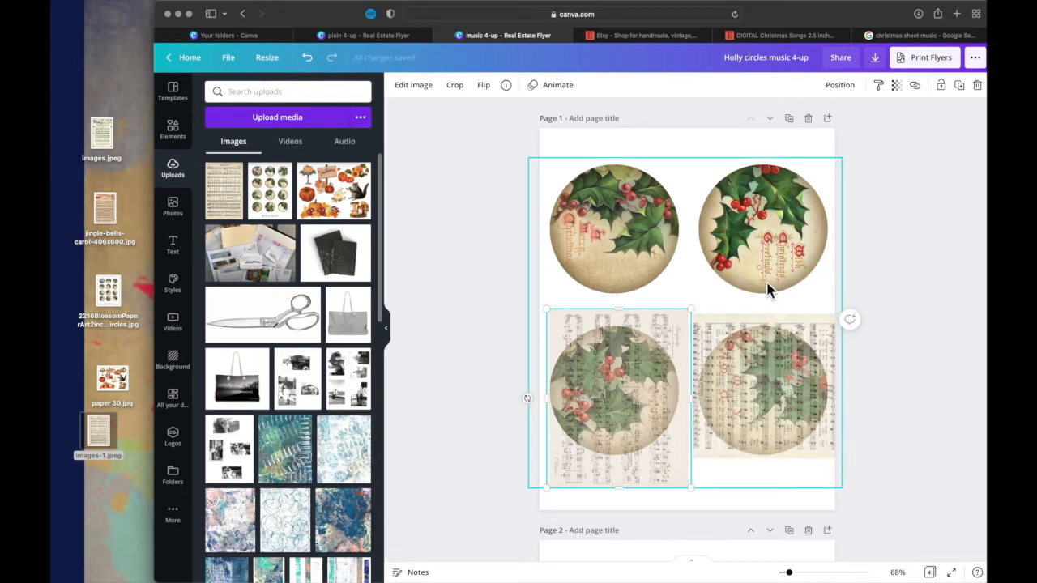
- Fade the sheet music over the lower-right circle further so the holly artwork shows more strongly
{"action": "left_click", "coordinate": [765, 365]}
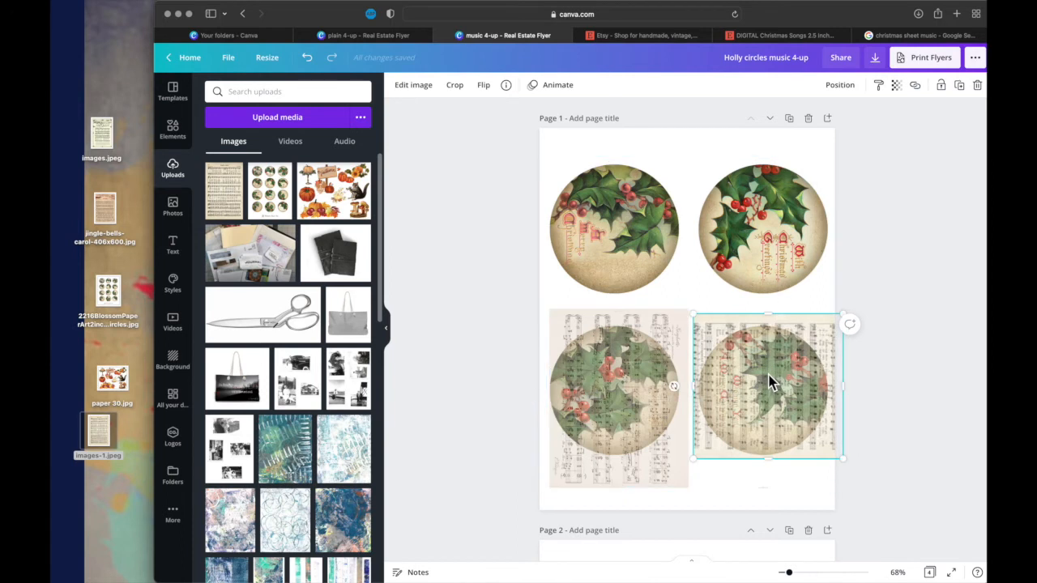
{"action": "left_click", "coordinate": [902, 90]}
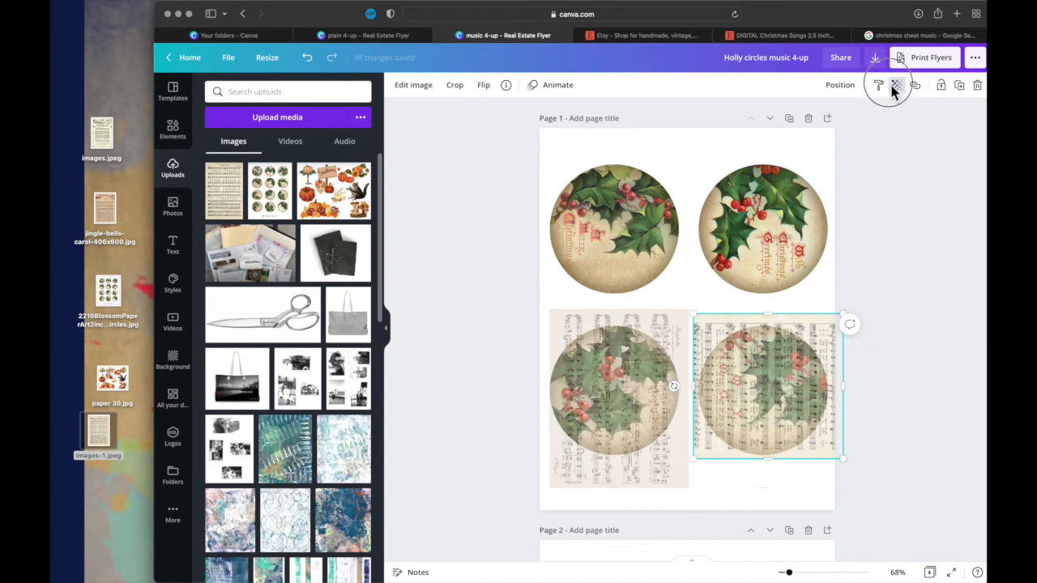
{"action": "left_click", "coordinate": [904, 93]}
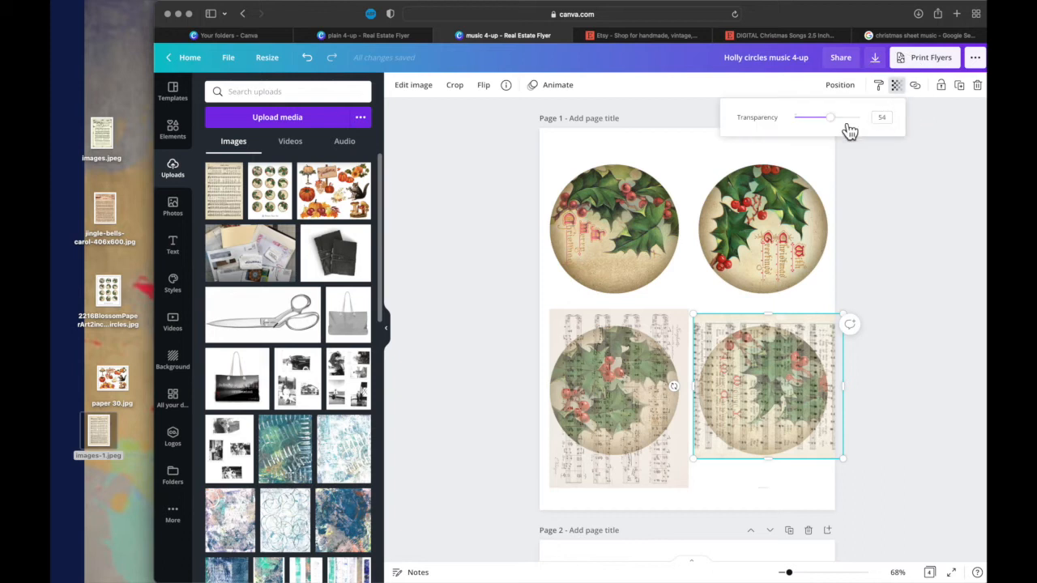
{"action": "left_click_drag", "start_coordinate": [836, 122], "coordinate": [821, 121]}
- Set the transparency of the score over the lower-left circle to 39
{"action": "left_click", "coordinate": [674, 372]}
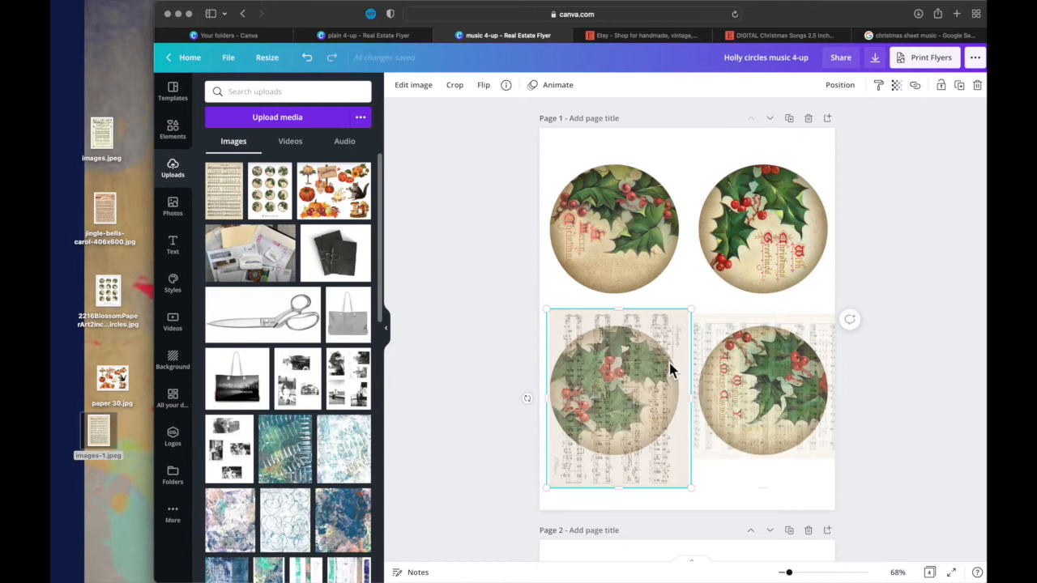
{"action": "left_click", "coordinate": [896, 88]}
{"action": "left_click_drag", "start_coordinate": [839, 127], "coordinate": [829, 127]}
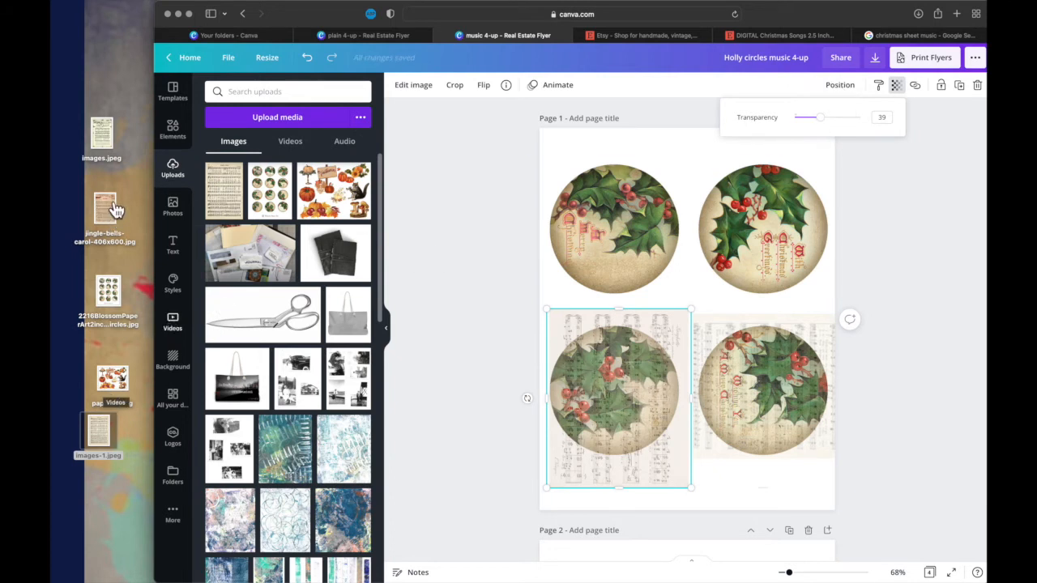
- Add images.jpeg from the desktop to page 1, rotate it a quarter turn and place it over the upper-left circle
{"action": "left_click", "coordinate": [105, 139]}
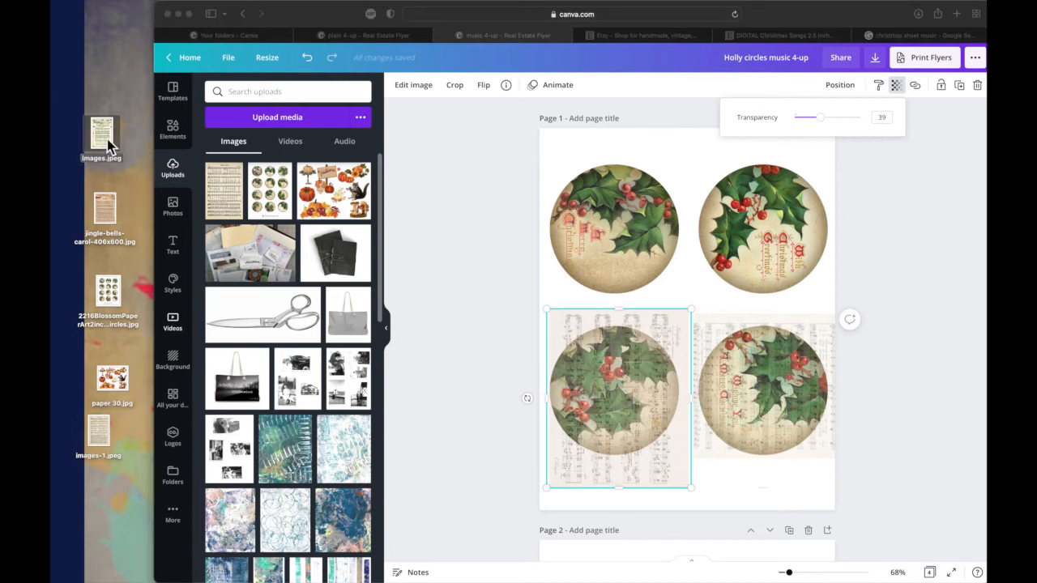
{"action": "left_click_drag", "start_coordinate": [110, 146], "coordinate": [608, 208]}
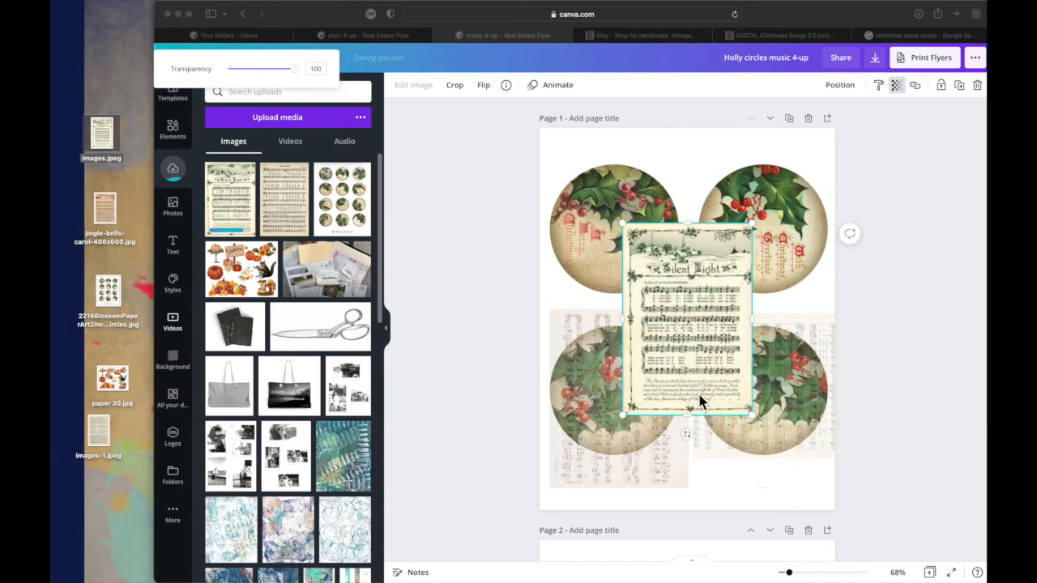
{"action": "left_click", "coordinate": [688, 431]}
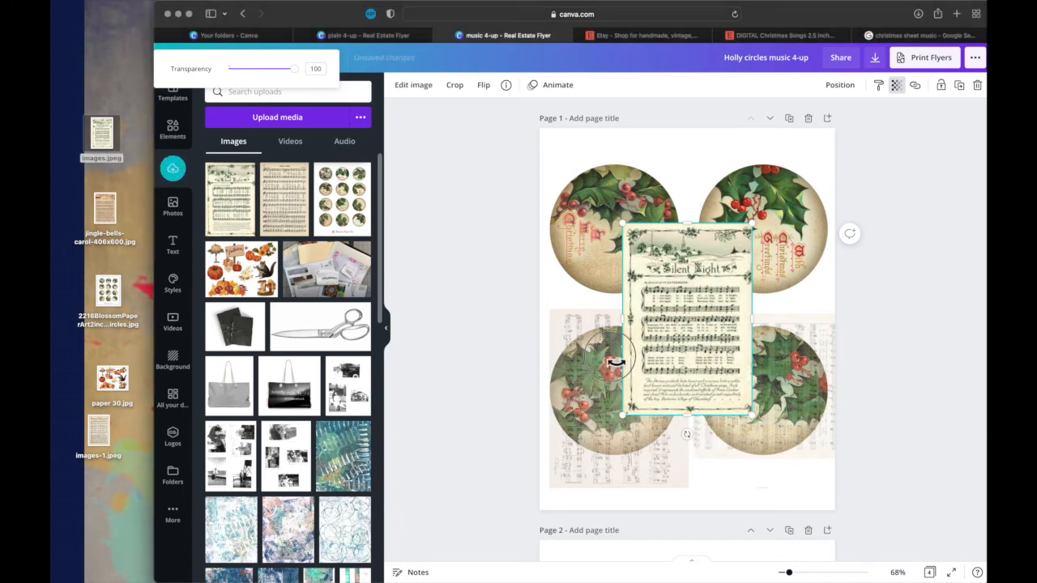
{"action": "left_click", "coordinate": [687, 435]}
{"action": "left_click_drag", "start_coordinate": [687, 436], "coordinate": [580, 325]}
{"action": "left_click_drag", "start_coordinate": [679, 324], "coordinate": [625, 237]}
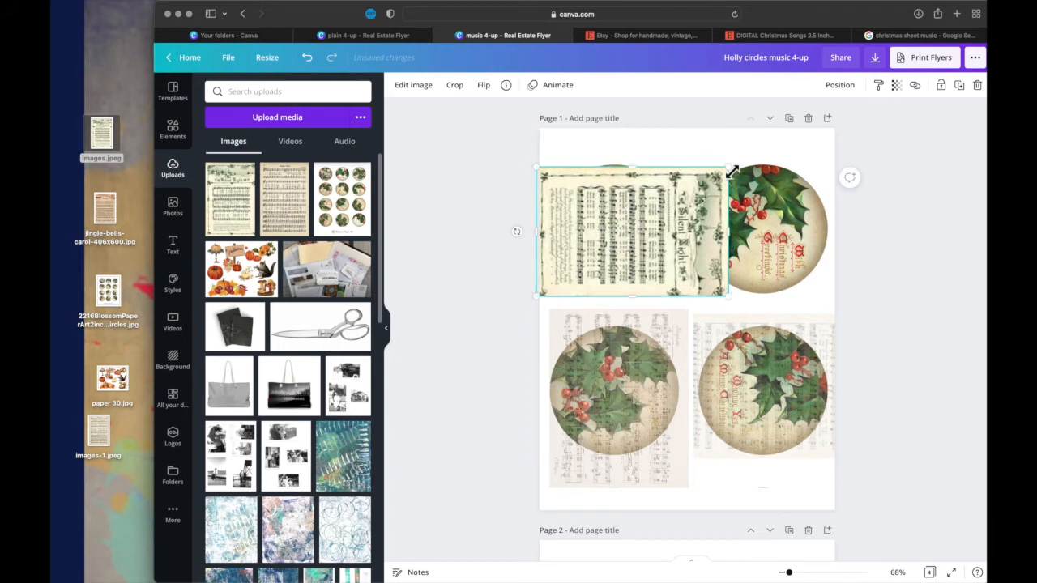
- Enlarge the Silent Night sheet slightly and crop away its title and decorative border, keeping only the music staves
{"action": "left_click_drag", "start_coordinate": [730, 167], "coordinate": [746, 149]}
{"action": "left_click_drag", "start_coordinate": [676, 213], "coordinate": [669, 209]}
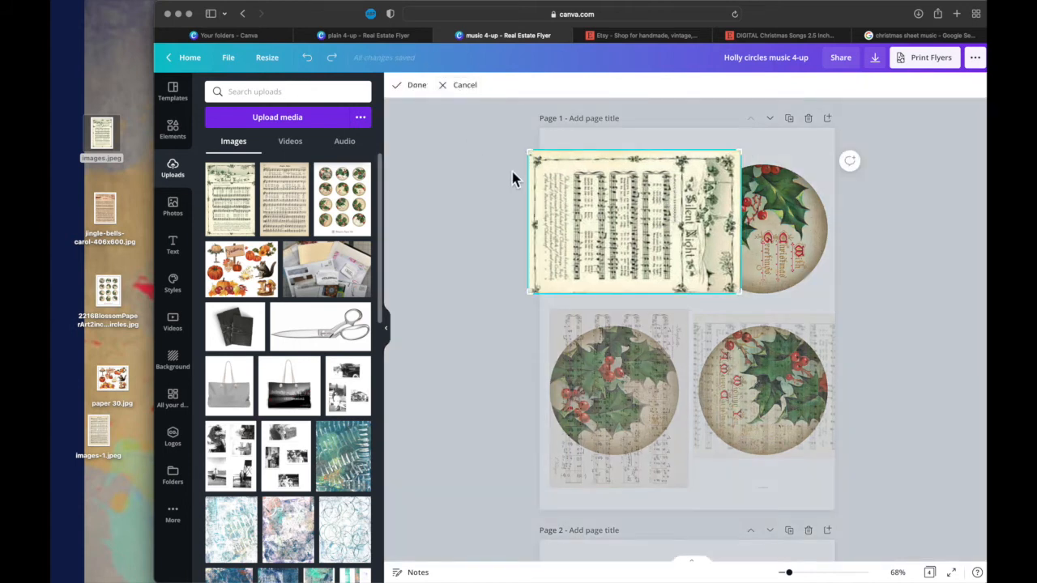
{"action": "left_click_drag", "start_coordinate": [532, 154], "coordinate": [572, 155]}
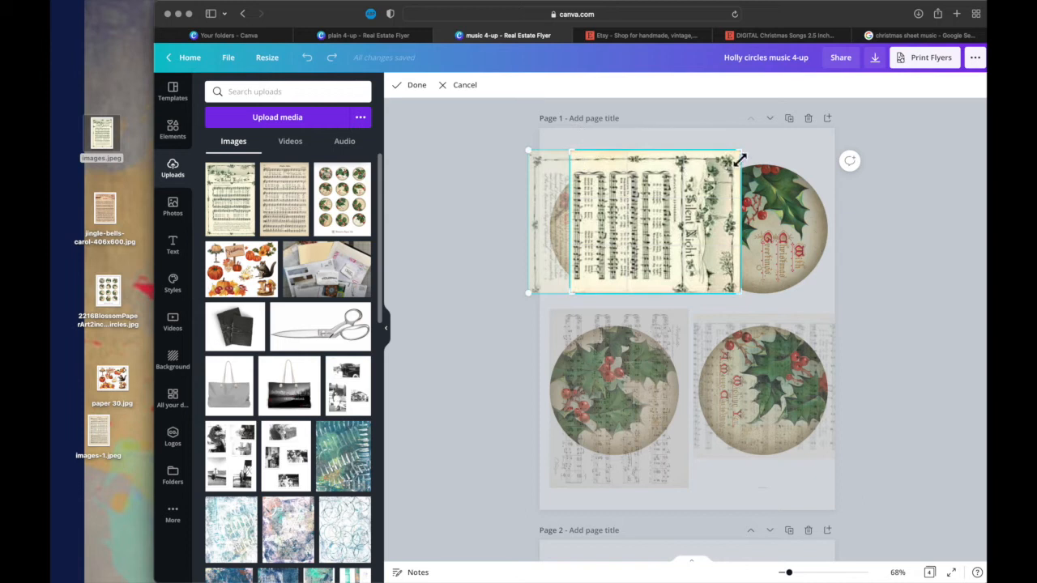
{"action": "left_click_drag", "start_coordinate": [740, 152], "coordinate": [678, 170]}
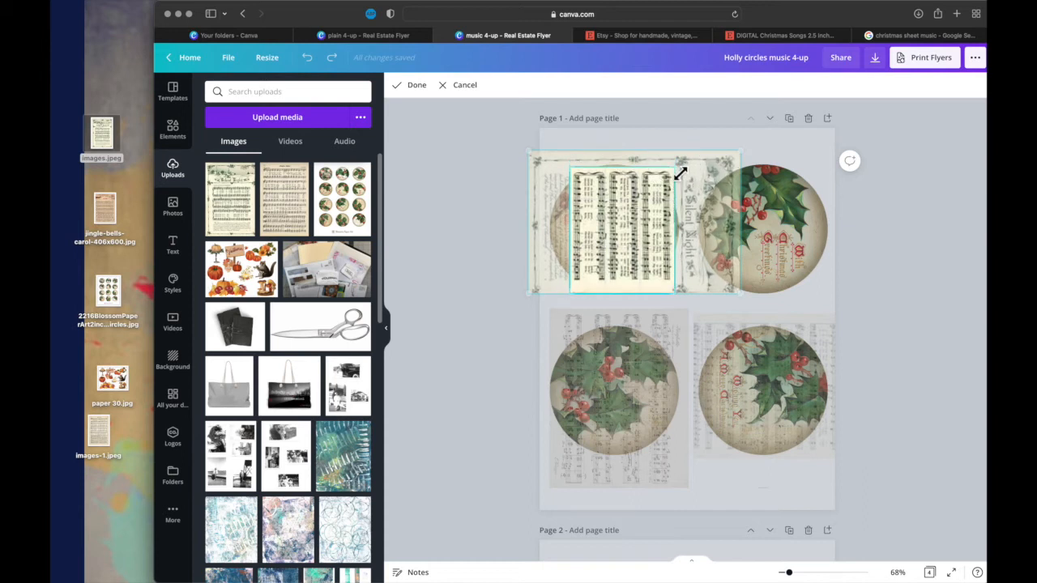
{"action": "left_click_drag", "start_coordinate": [676, 294], "coordinate": [675, 287]}
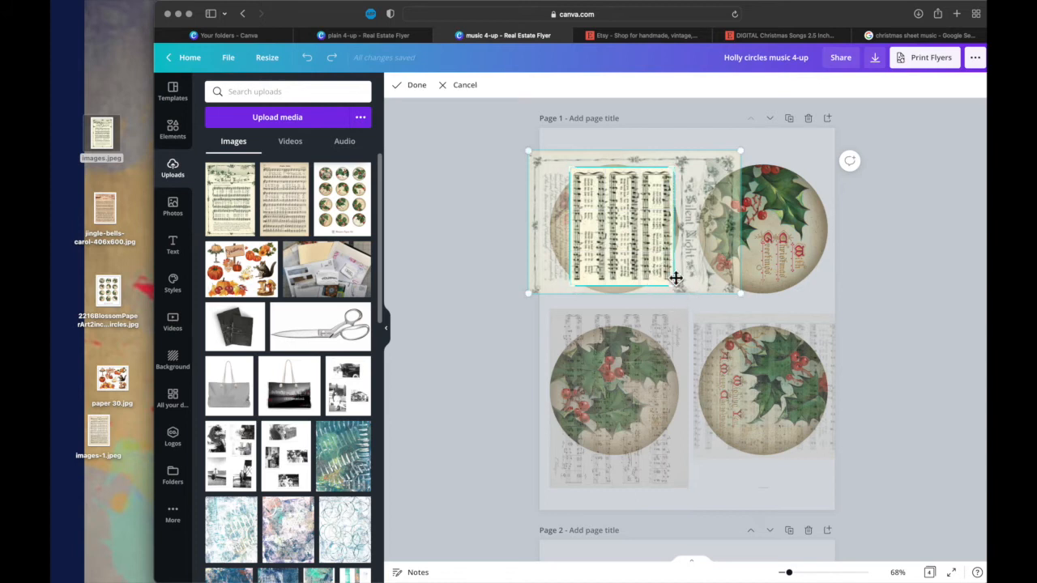
{"action": "left_click", "coordinate": [417, 86]}
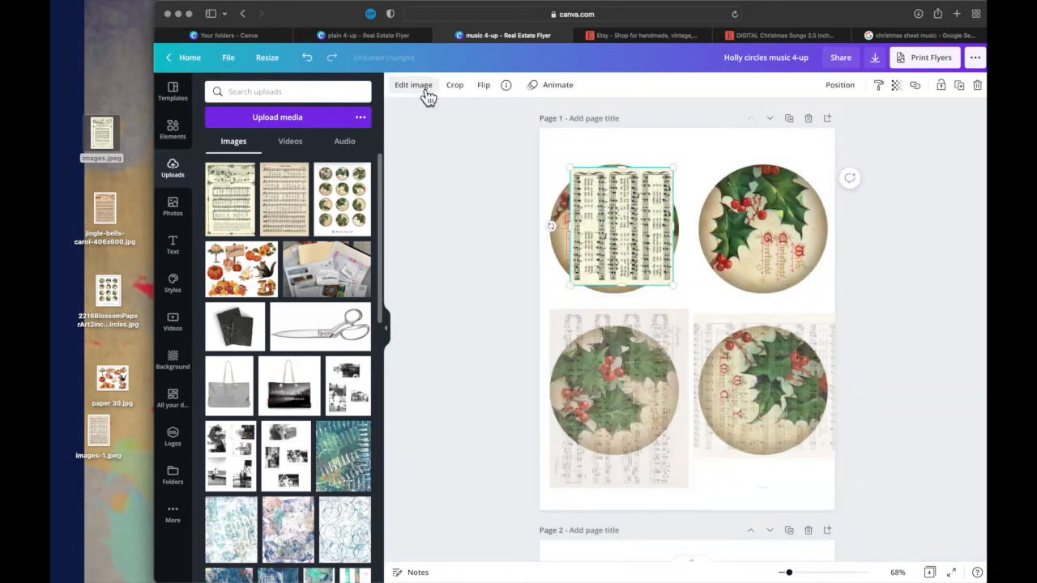
- Enlarge and position the cropped Silent Night staves to cover the whole upper-left holly circle
{"action": "left_click_drag", "start_coordinate": [671, 170], "coordinate": [694, 147]}
{"action": "left_click_drag", "start_coordinate": [572, 287], "coordinate": [554, 300]}
{"action": "left_click_drag", "start_coordinate": [597, 270], "coordinate": [594, 260]}
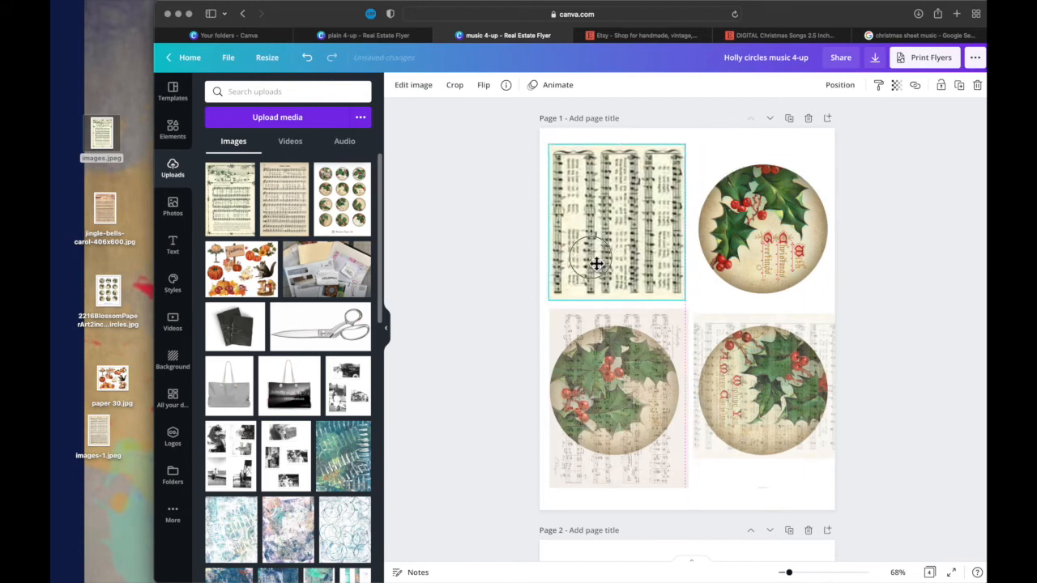
{"action": "left_click_drag", "start_coordinate": [691, 229], "coordinate": [685, 229]}
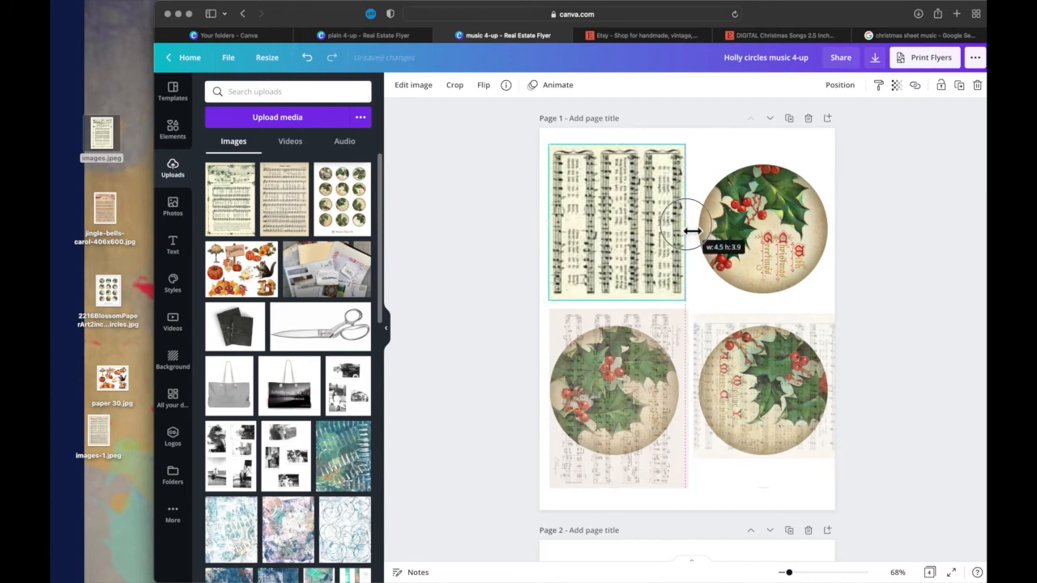
{"action": "left_click_drag", "start_coordinate": [695, 148], "coordinate": [701, 142]}
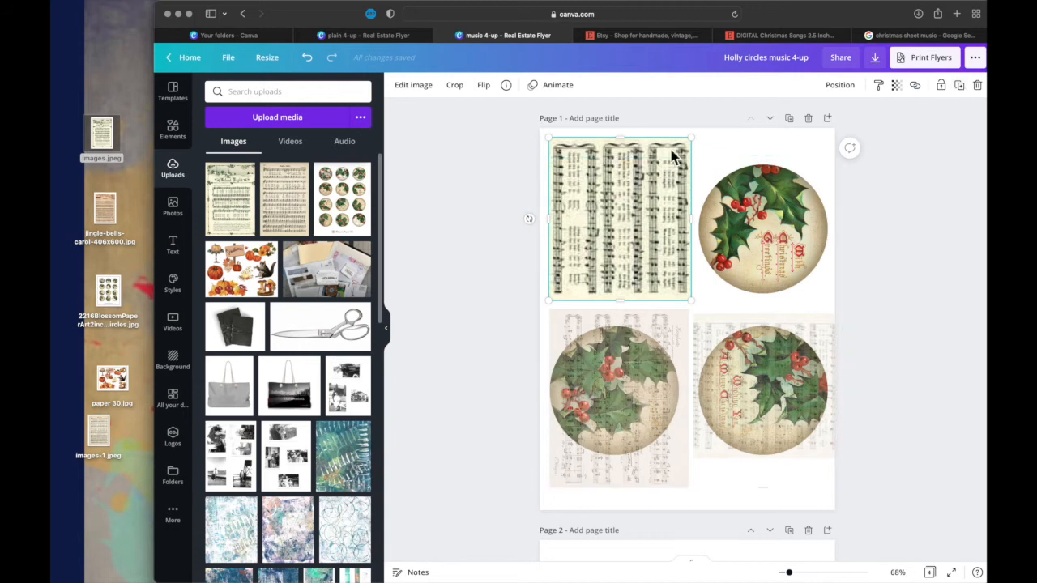
{"action": "left_click", "coordinate": [964, 91]}
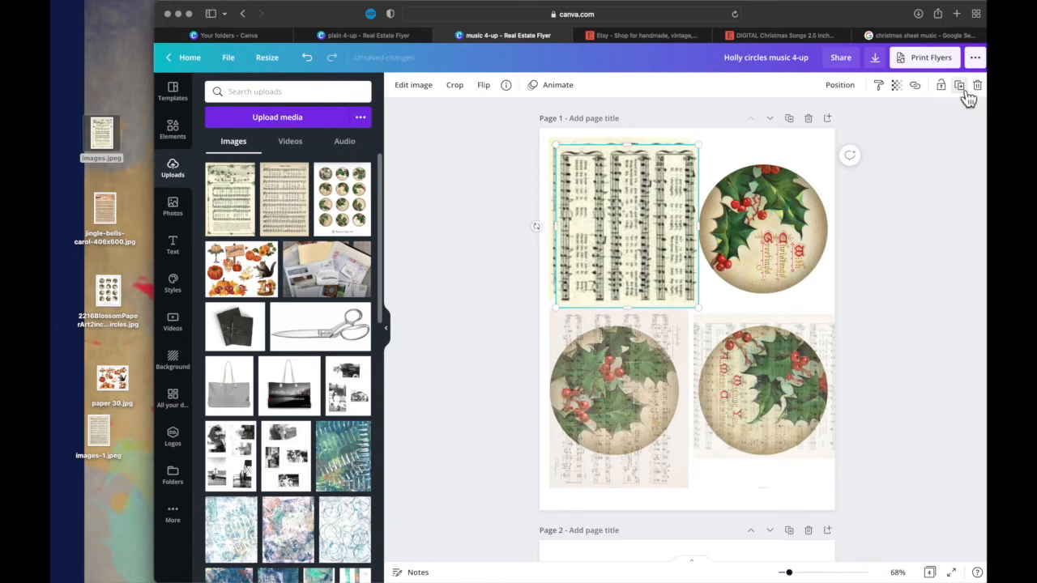
{"action": "left_click_drag", "start_coordinate": [656, 213], "coordinate": [784, 207]}
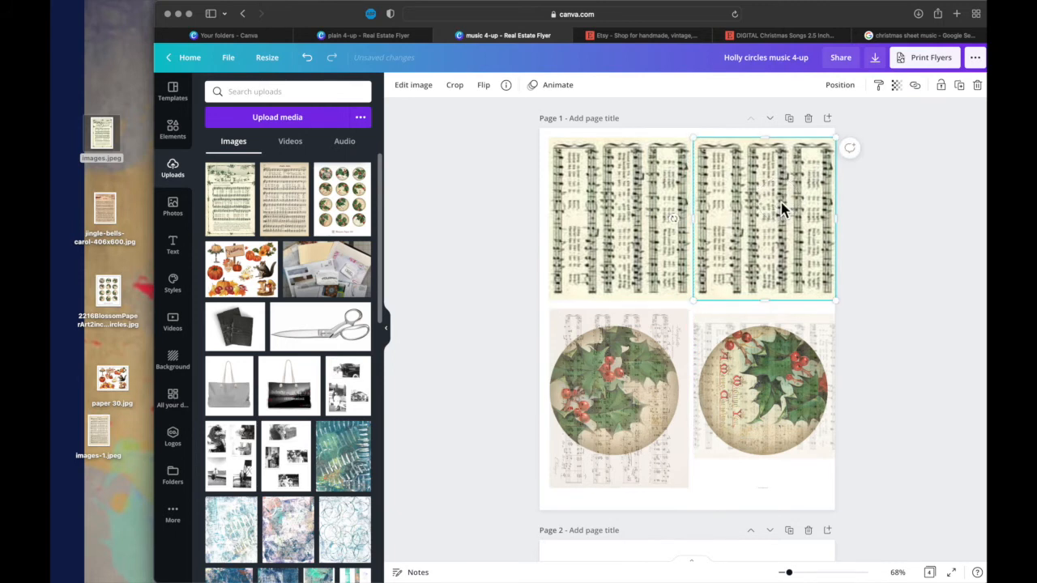
{"action": "key", "text": "Delete"}
{"action": "left_click", "coordinate": [666, 213]}
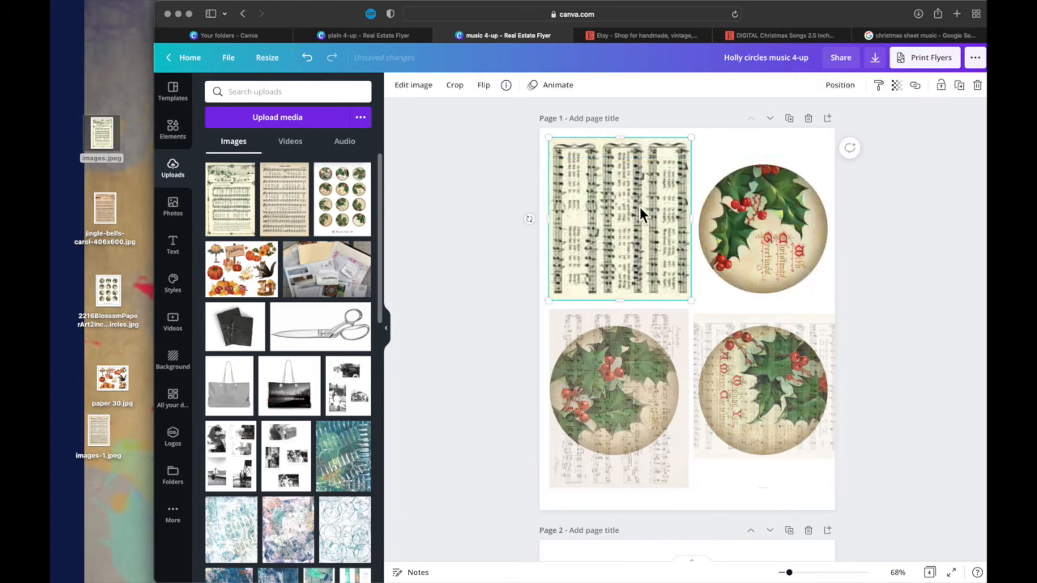
- Set the transparency of the Silent Night staves to 32 and place a duplicate of them over the upper-right holly circle
{"action": "left_click", "coordinate": [896, 85]}
{"action": "left_click", "coordinate": [864, 119]}
{"action": "left_click_drag", "start_coordinate": [869, 128], "coordinate": [825, 127]}
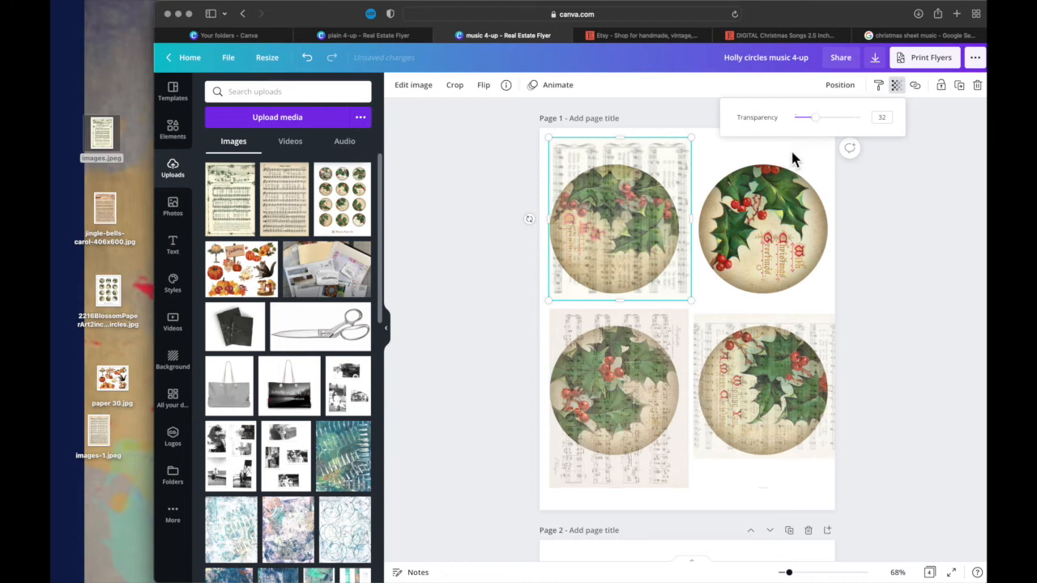
{"action": "left_click", "coordinate": [899, 180]}
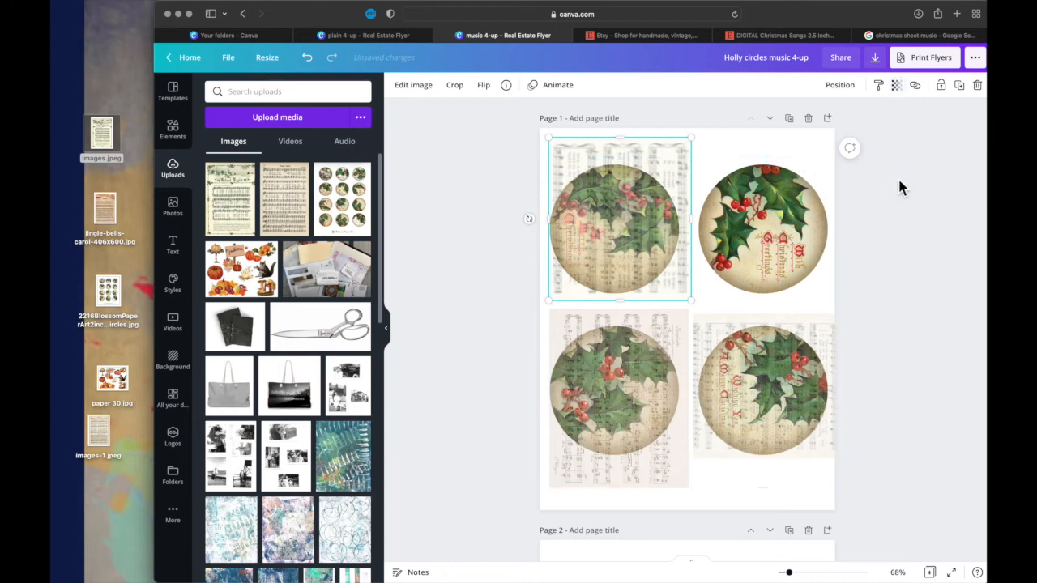
{"action": "left_click", "coordinate": [960, 85]}
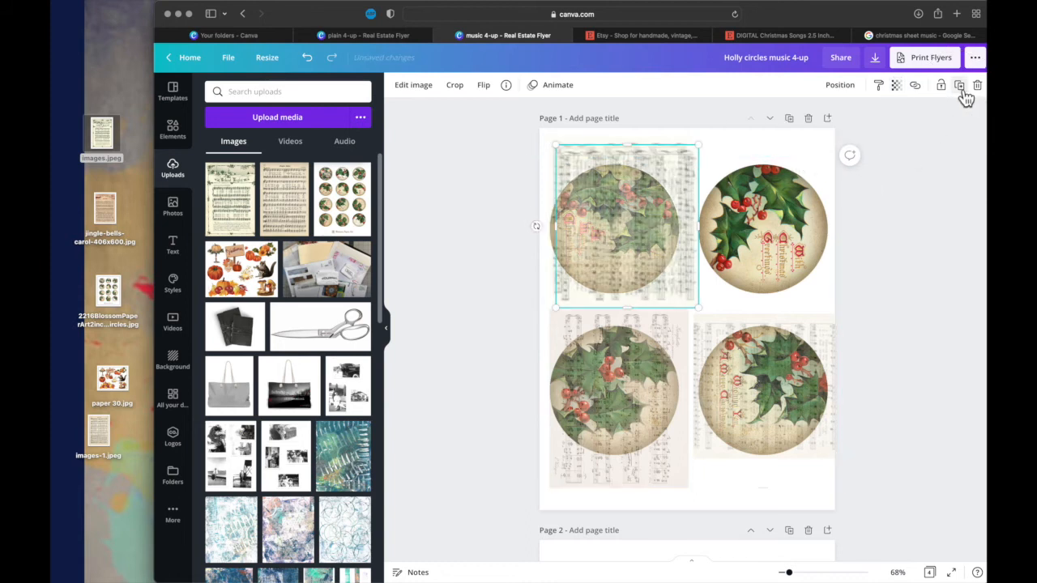
{"action": "left_click_drag", "start_coordinate": [640, 231], "coordinate": [776, 230]}
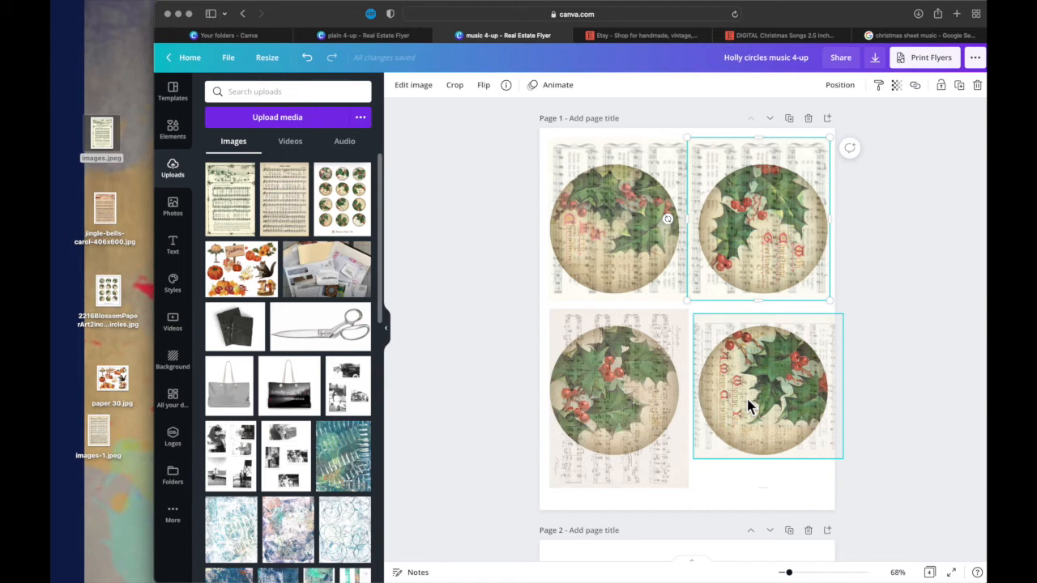
- Review the overlaid circles on page 1 and the plain holly circles on the pages that follow
{"action": "scroll", "coordinate": [747, 405], "scroll_direction": "down", "scroll_amount": 4}
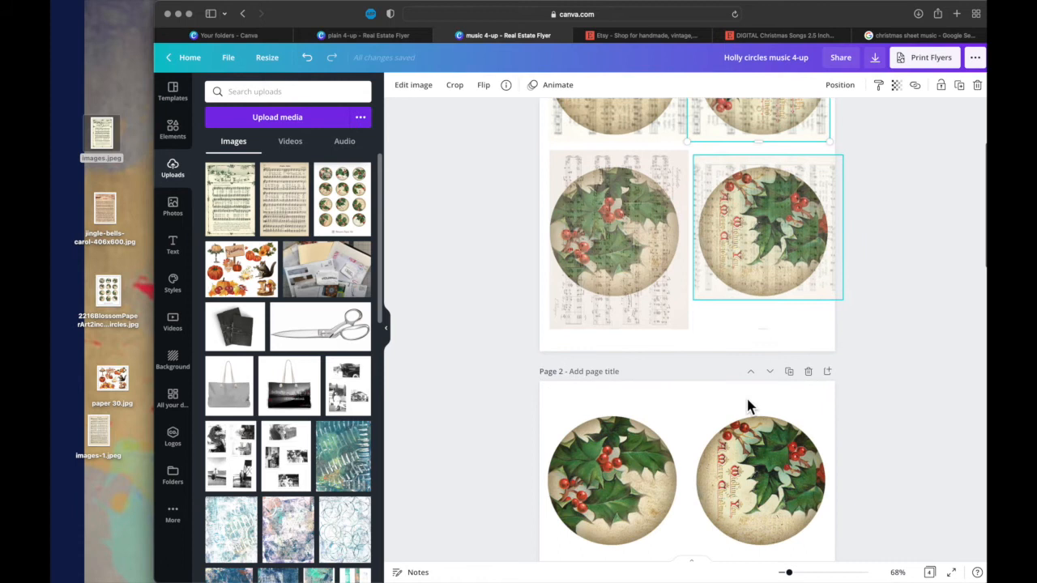
{"action": "scroll", "coordinate": [746, 396], "scroll_direction": "up", "scroll_amount": 2}
{"action": "scroll", "coordinate": [746, 396], "scroll_direction": "down", "scroll_amount": 5}
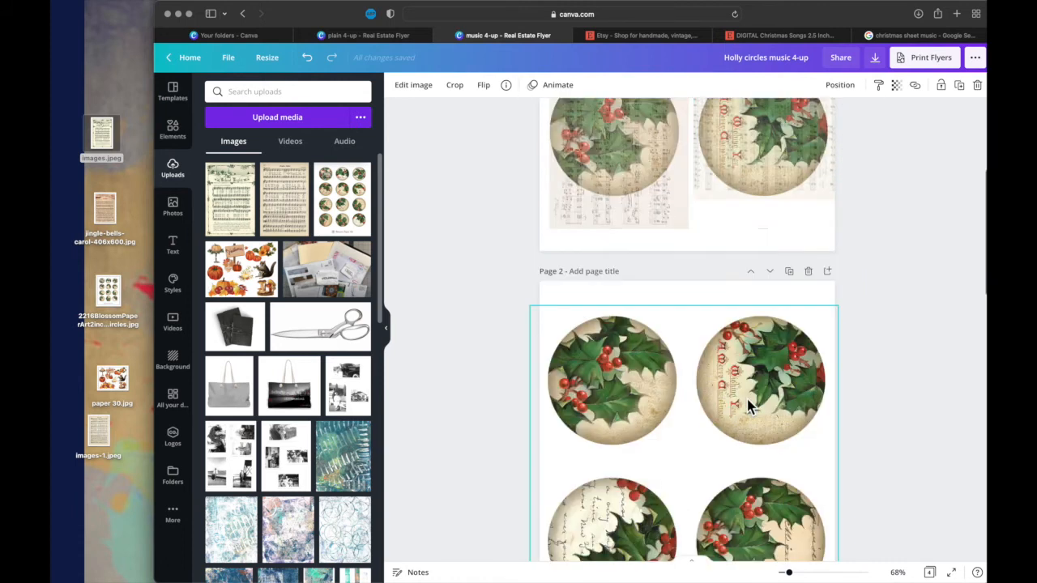
{"action": "scroll", "coordinate": [747, 404], "scroll_direction": "down", "scroll_amount": 4}
{"action": "scroll", "coordinate": [747, 405], "scroll_direction": "down", "scroll_amount": 7}
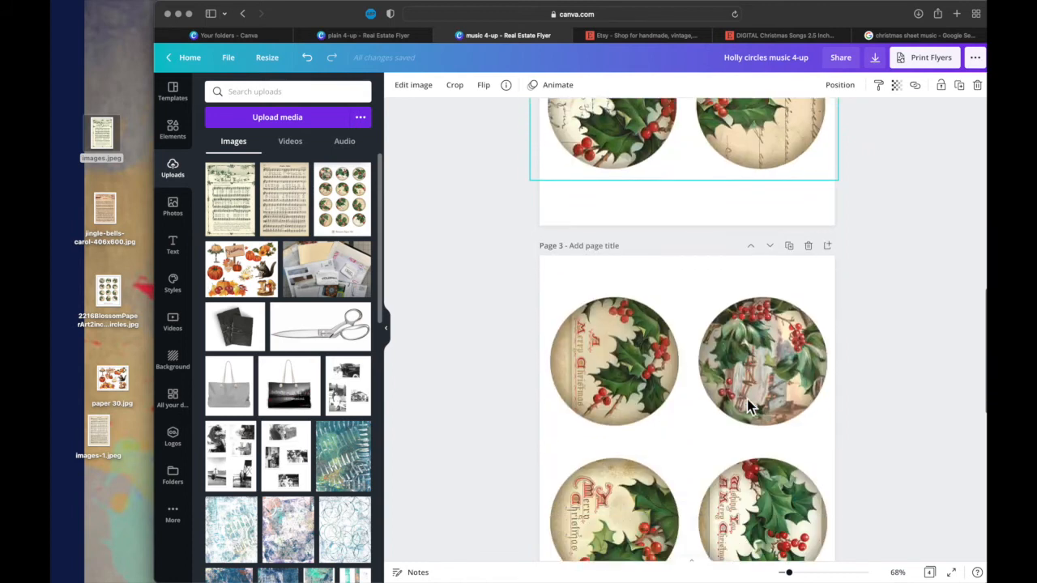
{"action": "scroll", "coordinate": [746, 405], "scroll_direction": "up", "scroll_amount": 11}
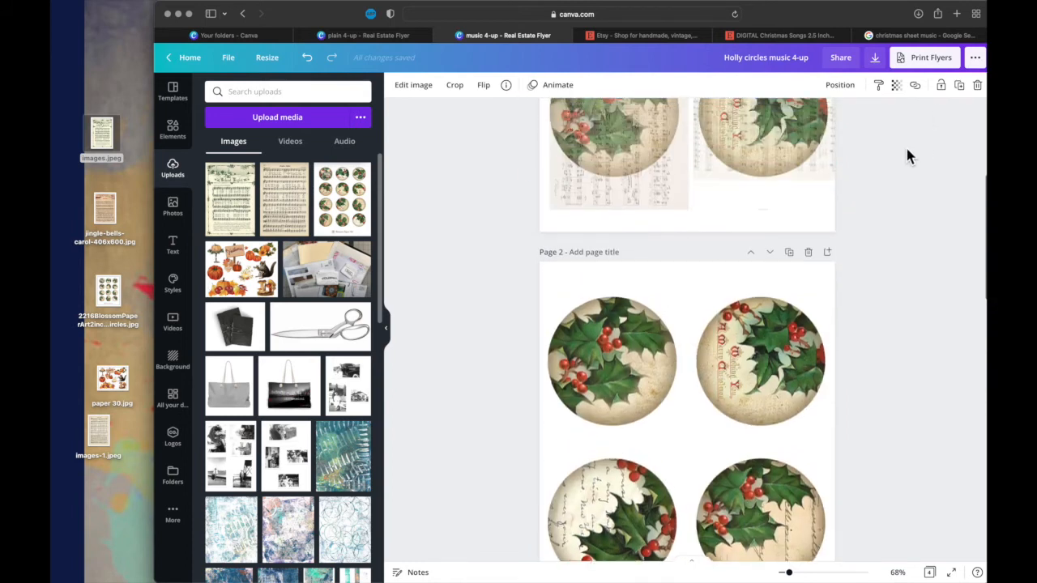
{"action": "scroll", "coordinate": [710, 238], "scroll_direction": "up", "scroll_amount": 7}
{"action": "left_click", "coordinate": [713, 241]}
{"action": "scroll", "coordinate": [713, 241], "scroll_direction": "down", "scroll_amount": 1}
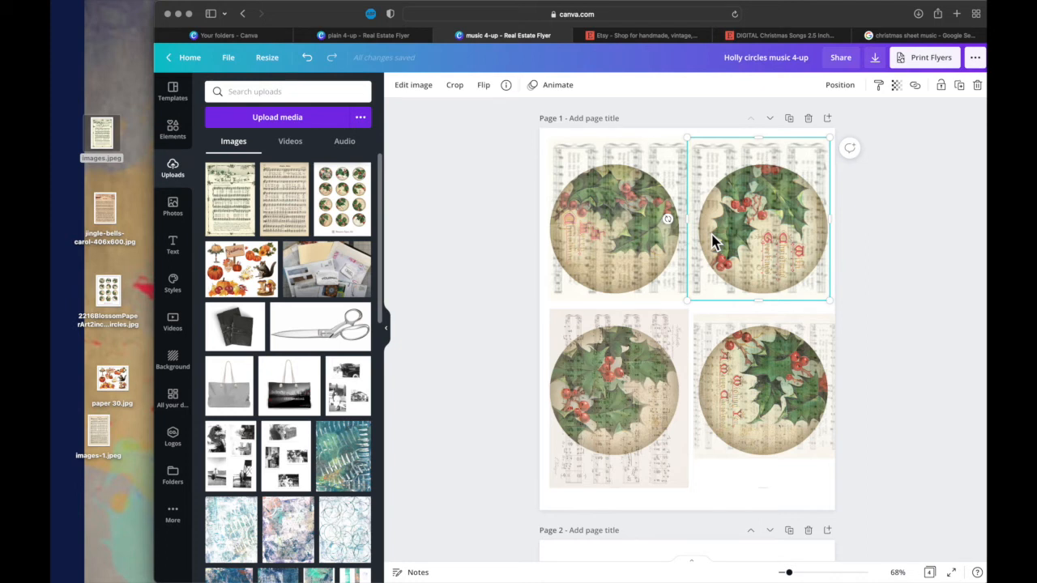
- Create a new blank School Flyer design from the Canva home page
{"action": "left_click", "coordinate": [225, 36]}
{"action": "left_click", "coordinate": [900, 72]}
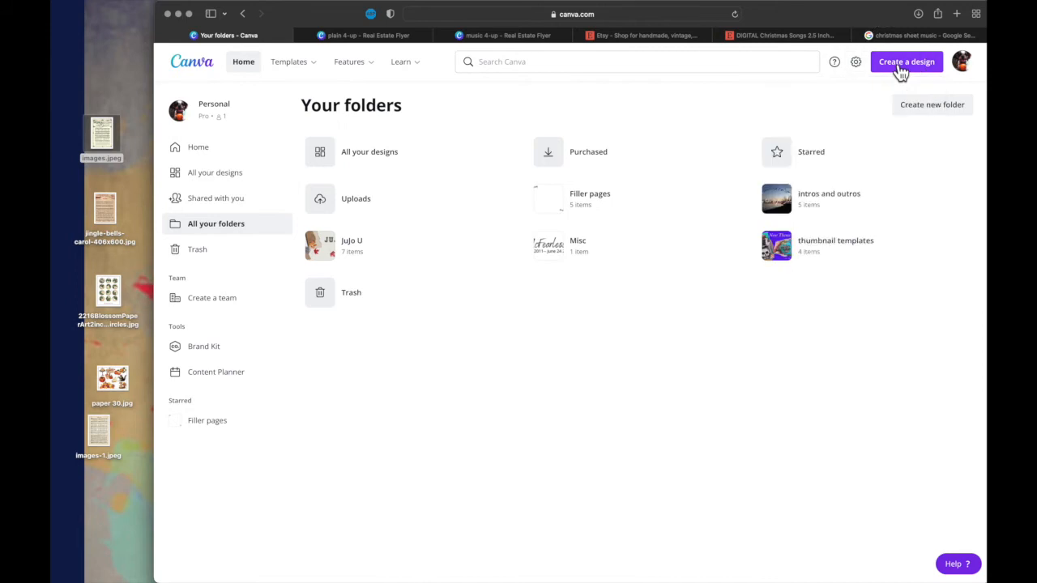
{"action": "left_click", "coordinate": [904, 71]}
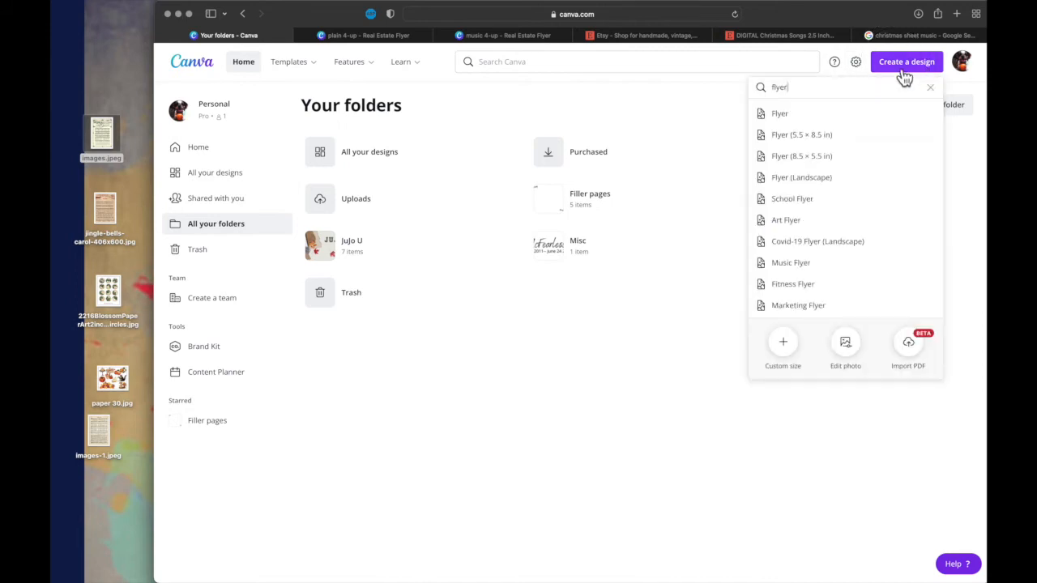
{"action": "left_click", "coordinate": [799, 199]}
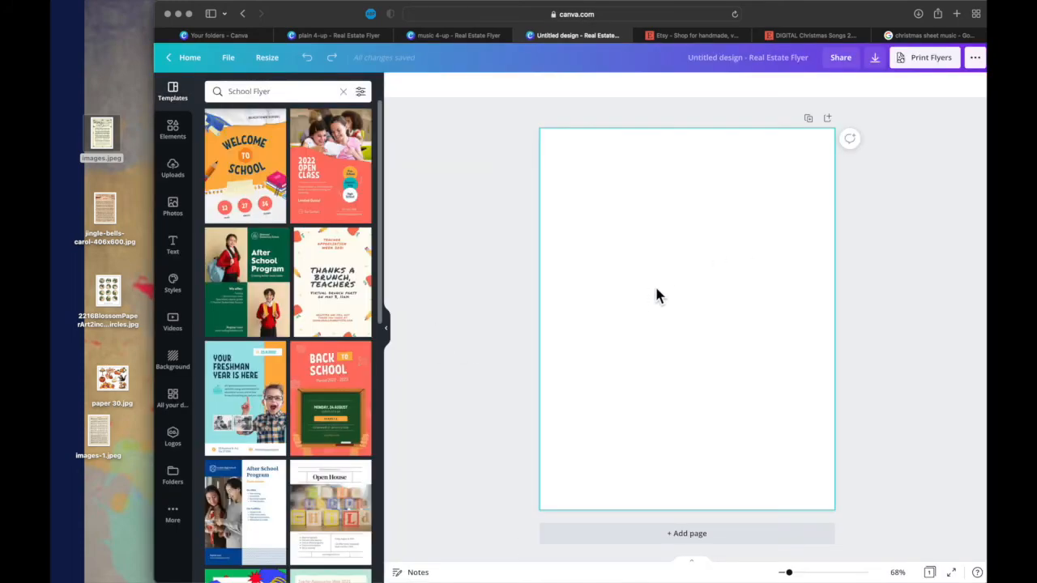
- Resize the blank design to the Flyer (Landscape) format, 11 × 8.5 in
{"action": "left_click", "coordinate": [269, 60]}
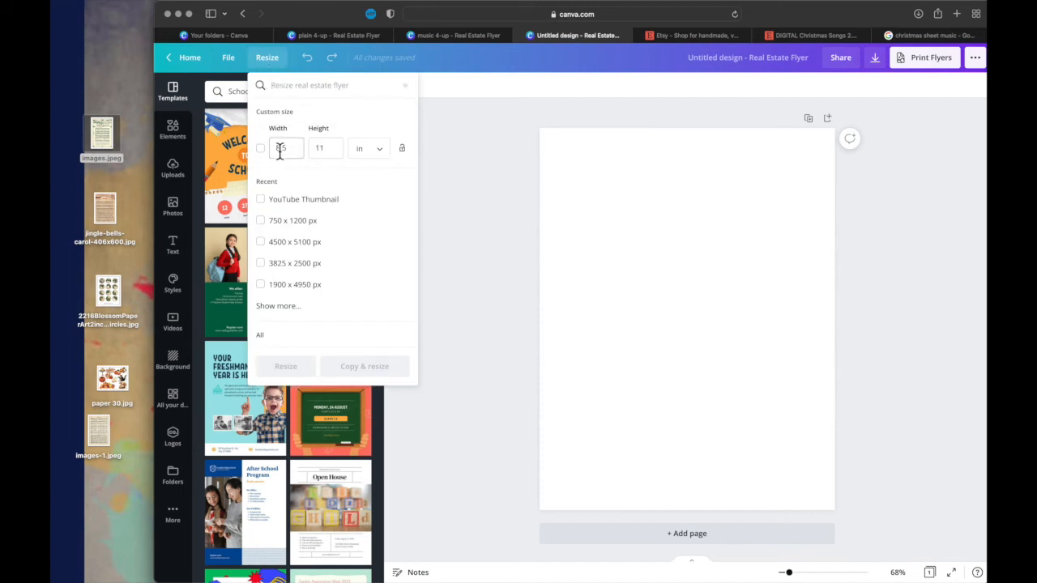
{"action": "type", "text": "fl"}
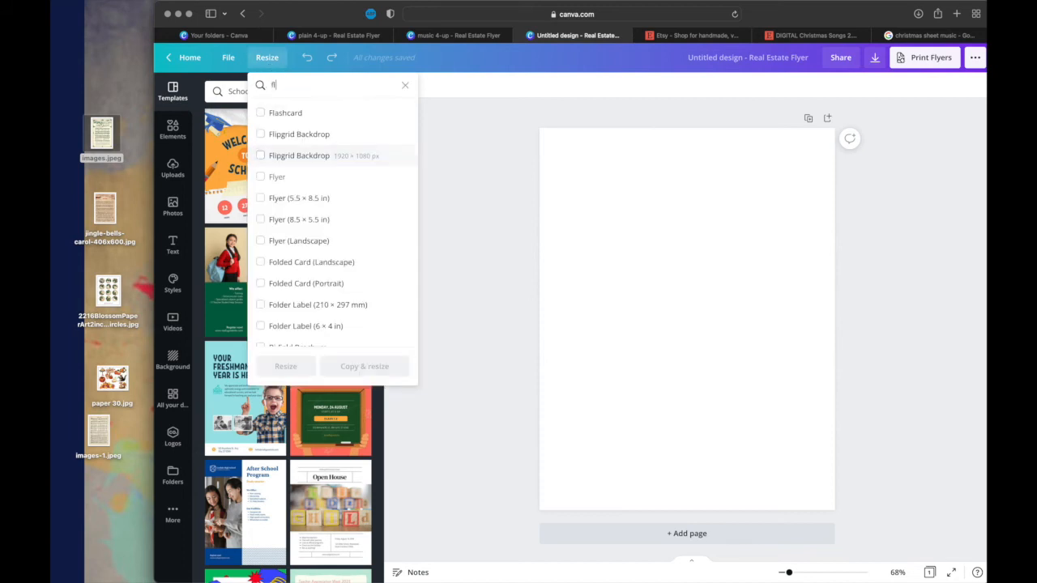
{"action": "type", "text": "yer"}
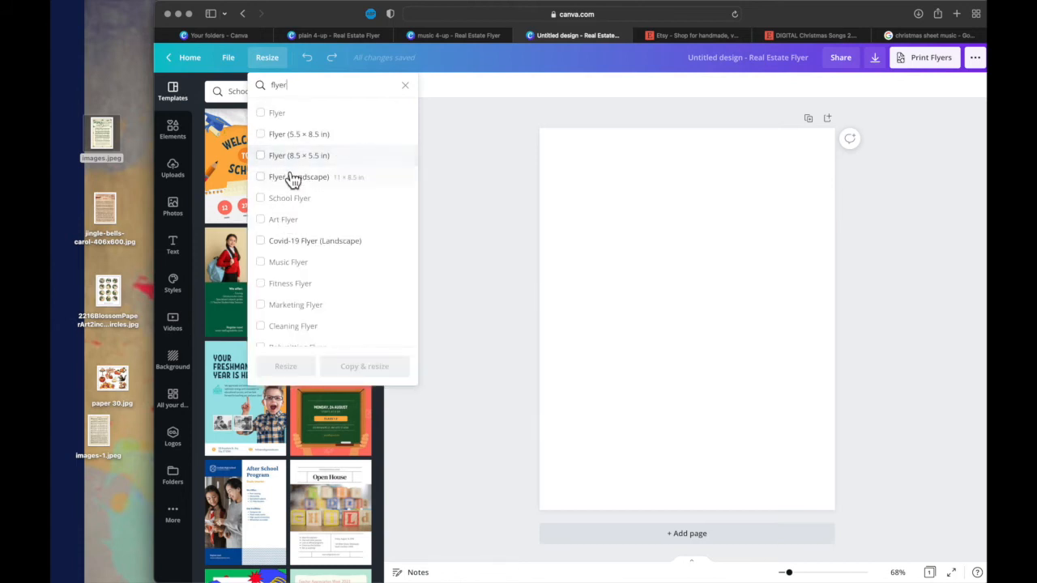
{"action": "left_click", "coordinate": [315, 191]}
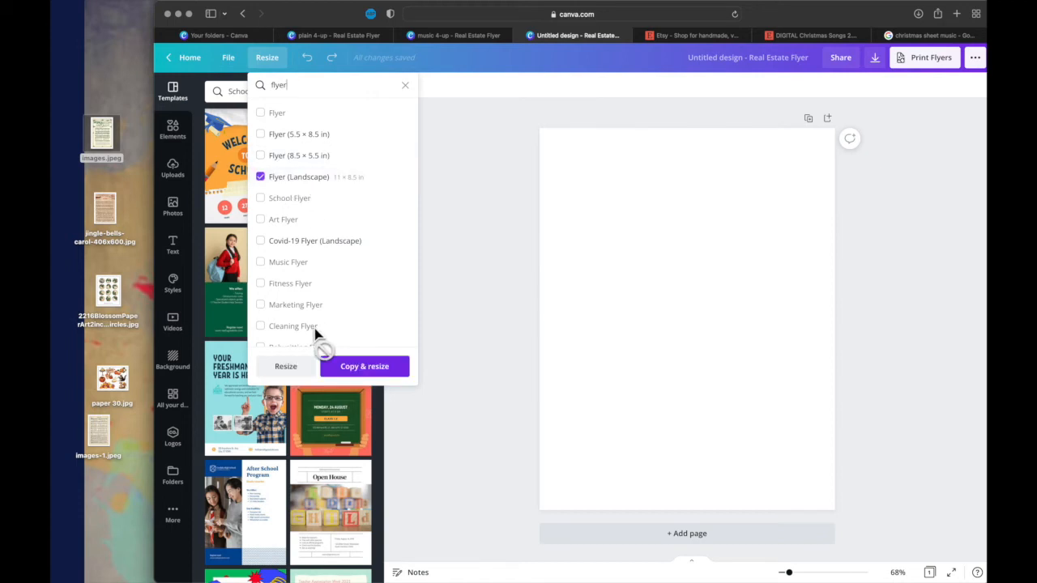
{"action": "left_click", "coordinate": [291, 371]}
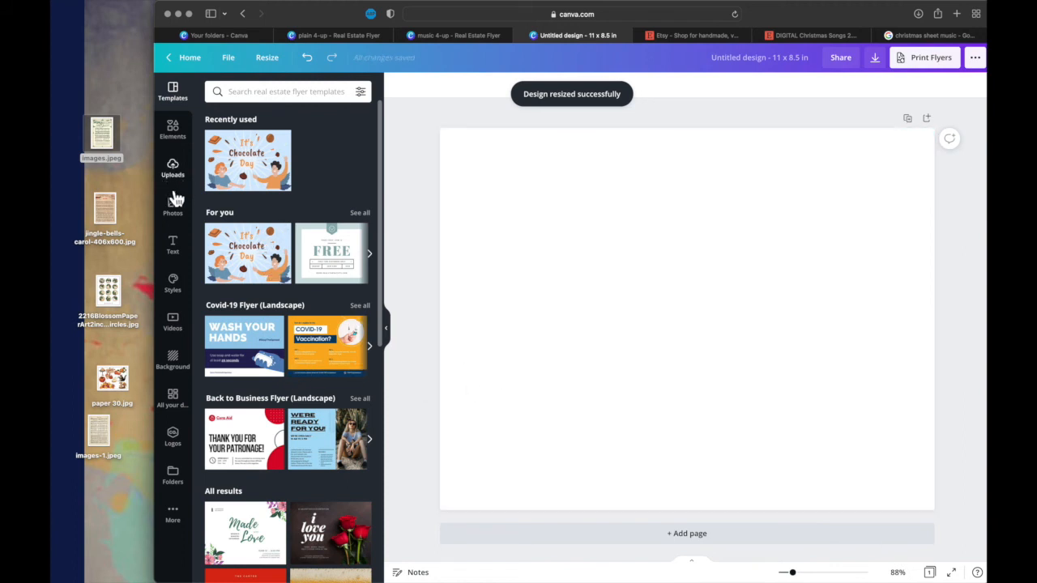
- Add the beige Larghetto sheet music photo, move it to the page's upper-left corner and crop off its right part
{"action": "left_click", "coordinate": [179, 218]}
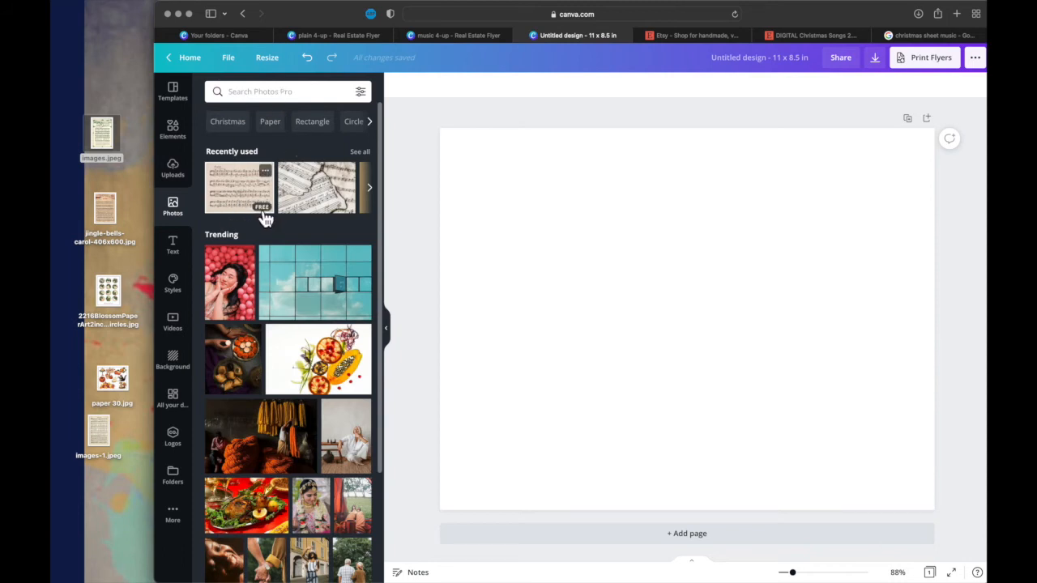
{"action": "left_click", "coordinate": [253, 188]}
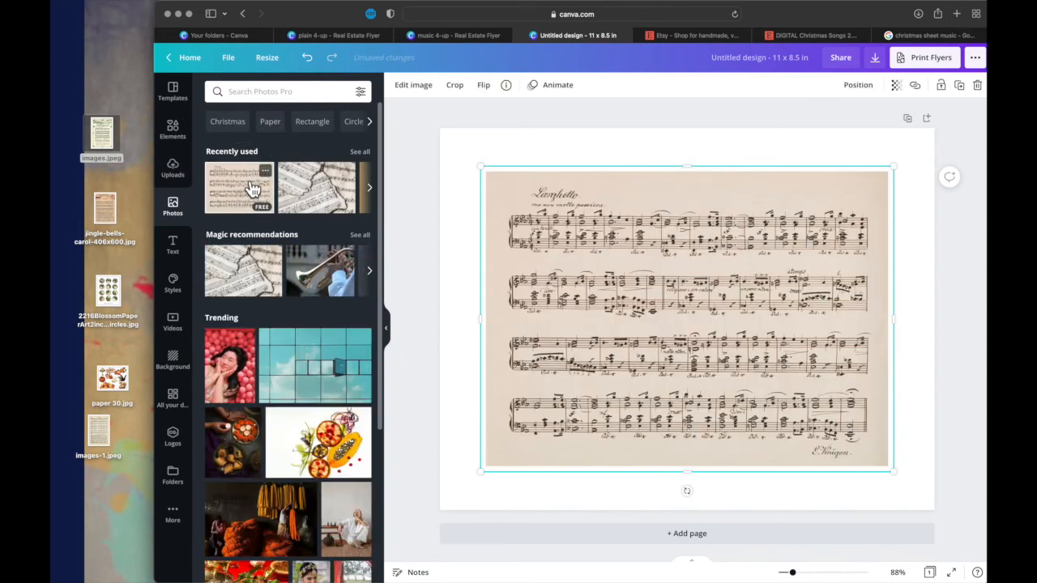
{"action": "left_click_drag", "start_coordinate": [584, 227], "coordinate": [502, 167]}
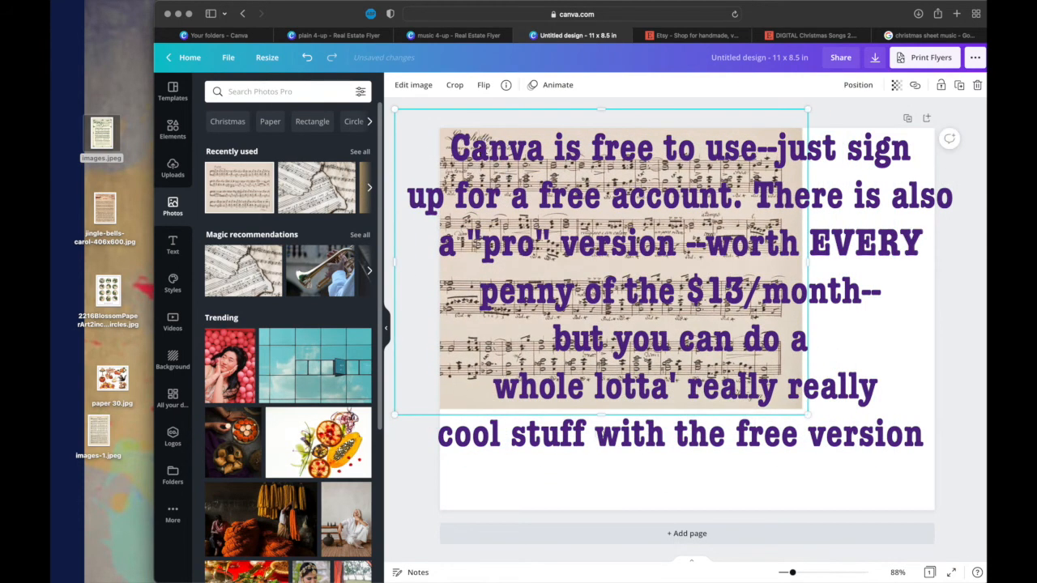
{"action": "left_click_drag", "start_coordinate": [814, 264], "coordinate": [637, 292]}
{"action": "mouse_move", "coordinate": [516, 441]}
{"action": "left_mouse_down"}
{"action": "mouse_move", "coordinate": [554, 451]}
{"action": "mouse_move", "coordinate": [537, 435]}
{"action": "mouse_move", "coordinate": [527, 446]}
{"action": "left_mouse_up"}
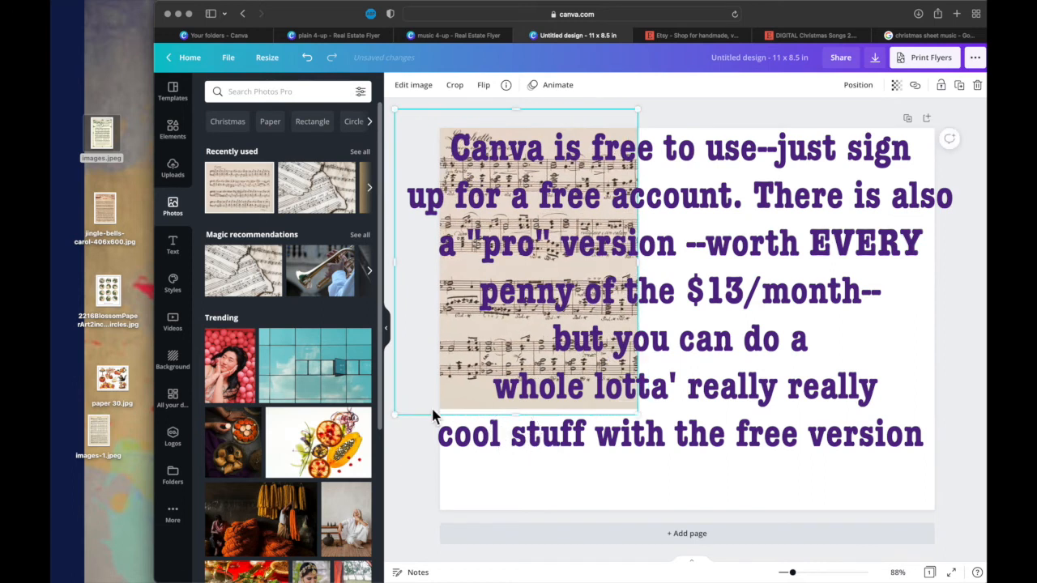
- Add the burnt-edge sheet music photo, shrink and slightly tilt it, and overlap it on the Larghetto sheet along the page's top edge
{"action": "left_click", "coordinate": [336, 199]}
{"action": "left_click_drag", "start_coordinate": [482, 461], "coordinate": [622, 367]}
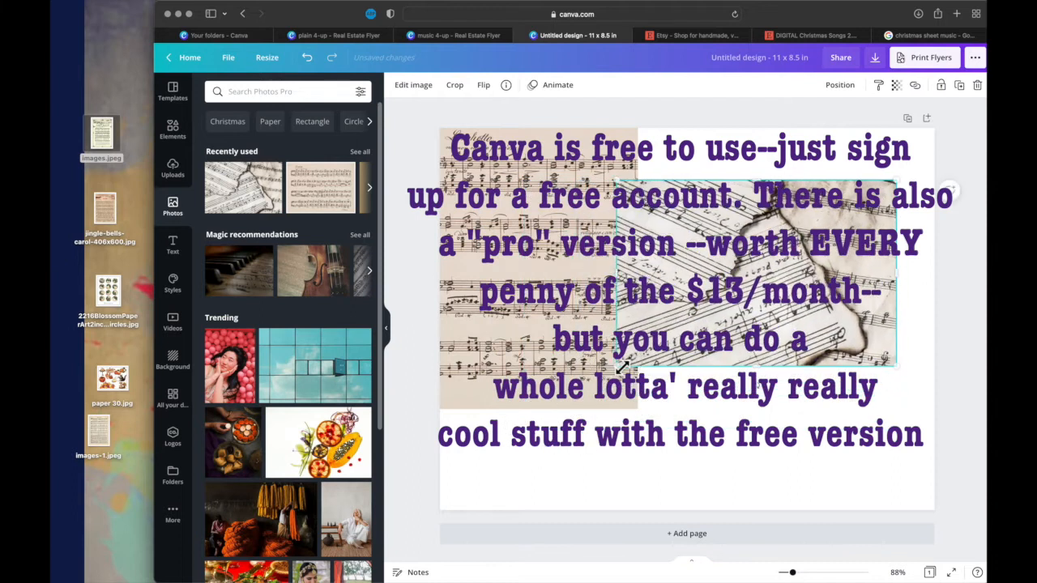
{"action": "left_click_drag", "start_coordinate": [698, 306], "coordinate": [682, 256]}
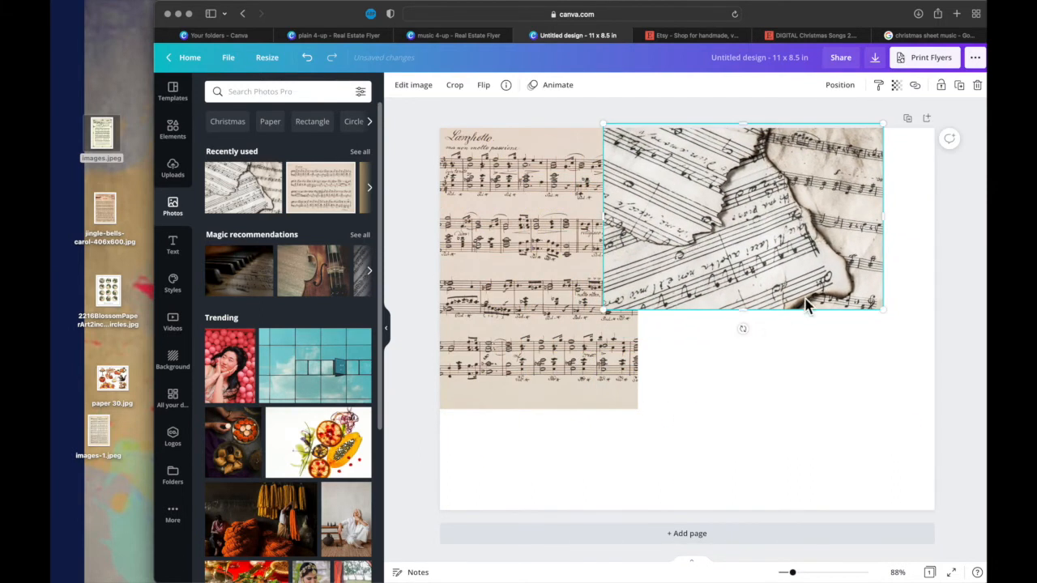
{"action": "left_click_drag", "start_coordinate": [889, 317], "coordinate": [802, 311]}
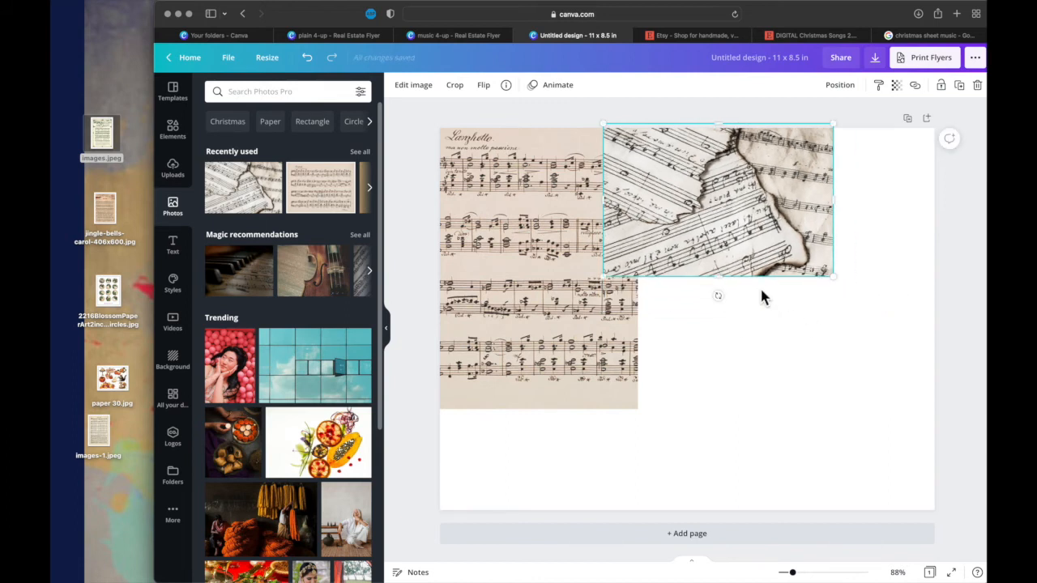
{"action": "left_click", "coordinate": [718, 296]}
{"action": "left_click_drag", "start_coordinate": [717, 297], "coordinate": [734, 295]}
{"action": "left_click", "coordinate": [750, 250]}
{"action": "left_click_drag", "start_coordinate": [739, 251], "coordinate": [710, 251]}
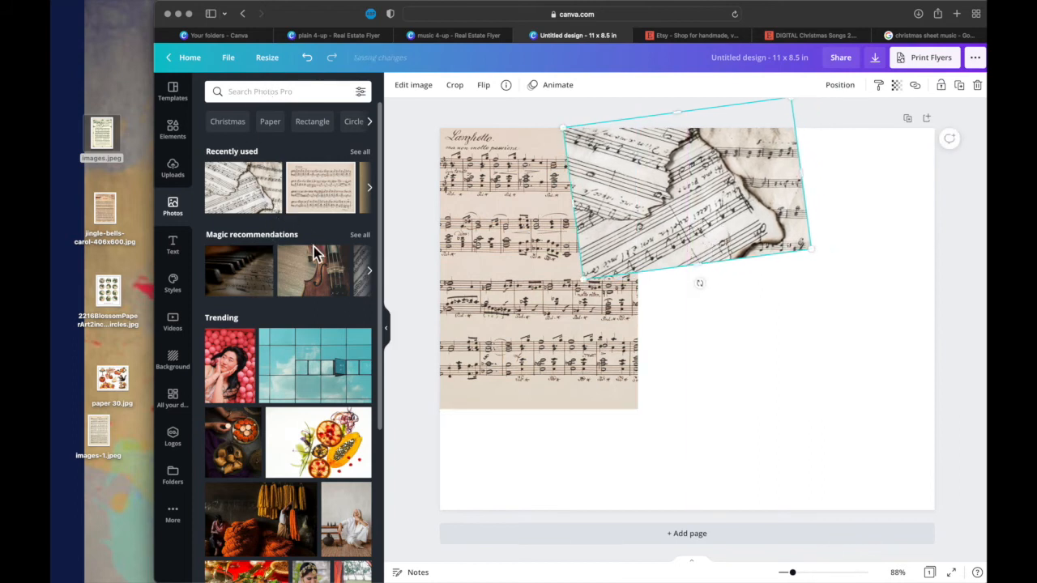
- Add the grey sheet music photo from the recommendations, shrink and rotate it, and place it in the page's lower-left corner
{"action": "left_click", "coordinate": [369, 270]}
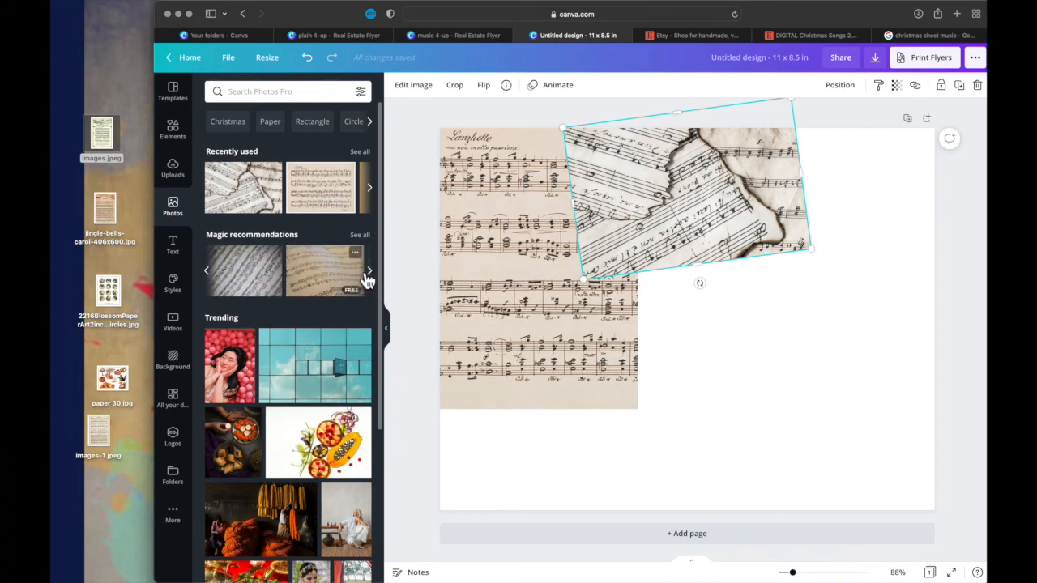
{"action": "left_click", "coordinate": [270, 289]}
{"action": "left_click_drag", "start_coordinate": [484, 463], "coordinate": [666, 332]}
{"action": "left_click_drag", "start_coordinate": [782, 346], "coordinate": [810, 326]}
{"action": "left_click_drag", "start_coordinate": [803, 282], "coordinate": [527, 451]}
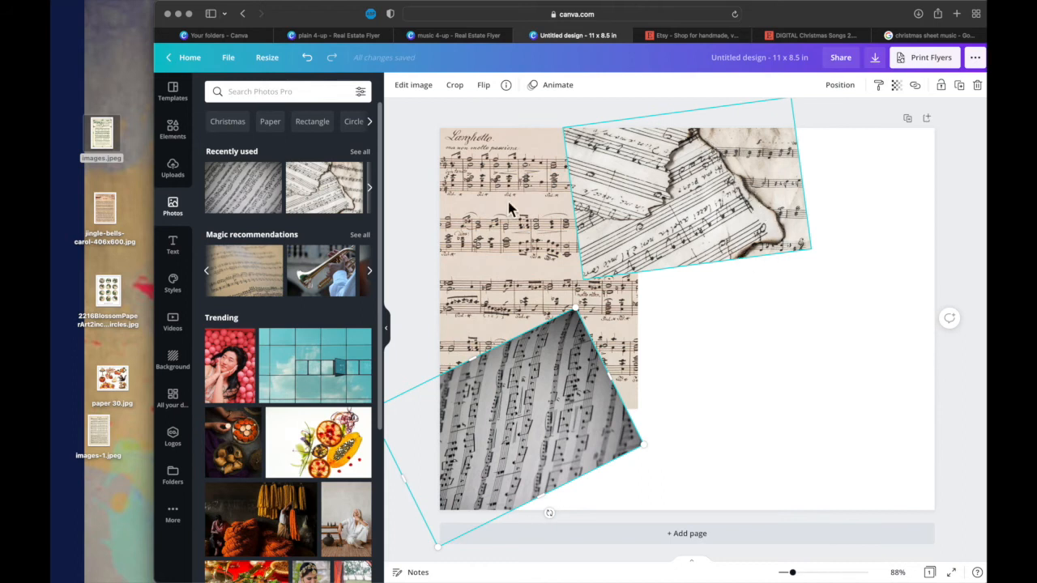
- Search the photo library for "torn paper"
{"action": "left_click", "coordinate": [269, 91]}
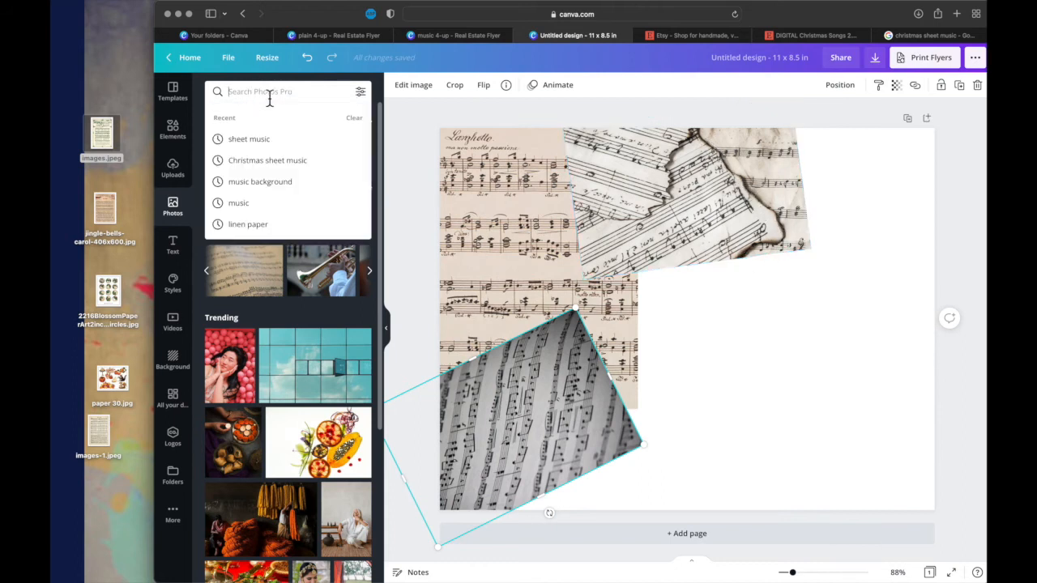
{"action": "type", "text": "torn"}
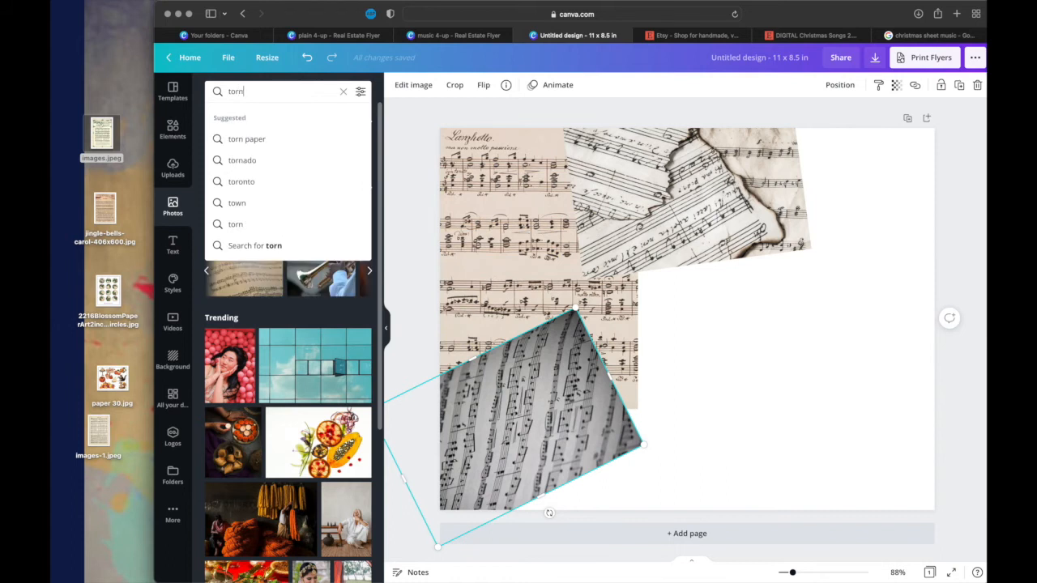
{"action": "type", "text": " paper"}
{"action": "key", "text": "Return"}
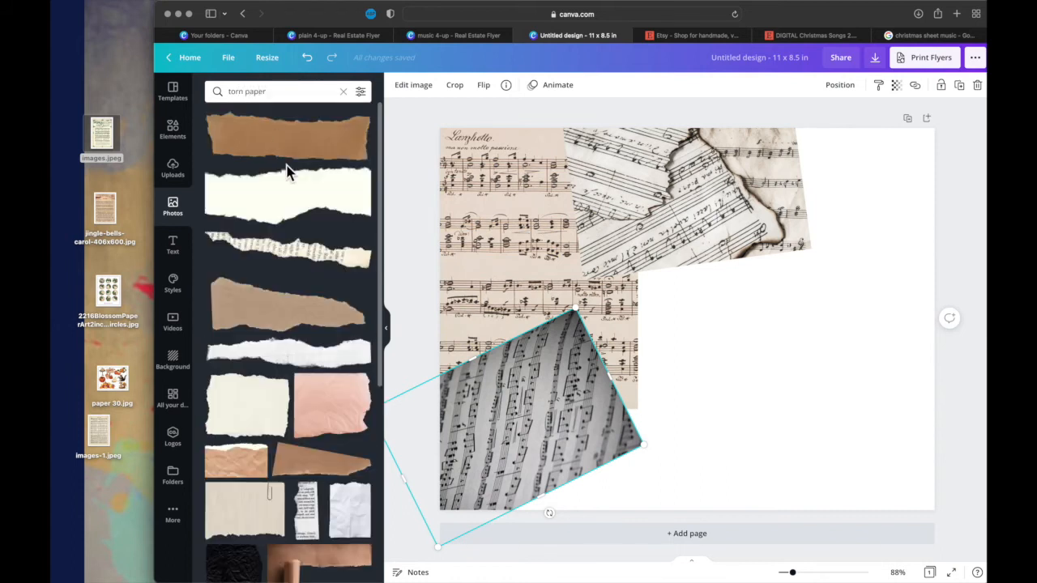
- Add the brown torn paper strip behind all the sheet music and tilt it diagonally up towards the page's upper-right corner
{"action": "left_click_drag", "start_coordinate": [324, 154], "coordinate": [636, 257]}
{"action": "left_click", "coordinate": [842, 86]}
{"action": "left_click", "coordinate": [807, 122]}
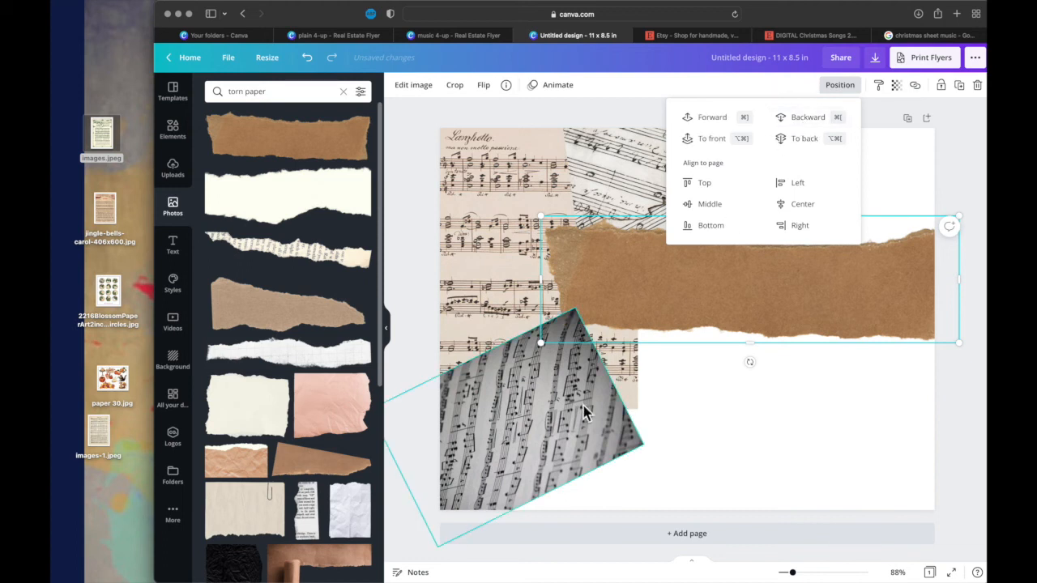
{"action": "left_click", "coordinate": [806, 140]}
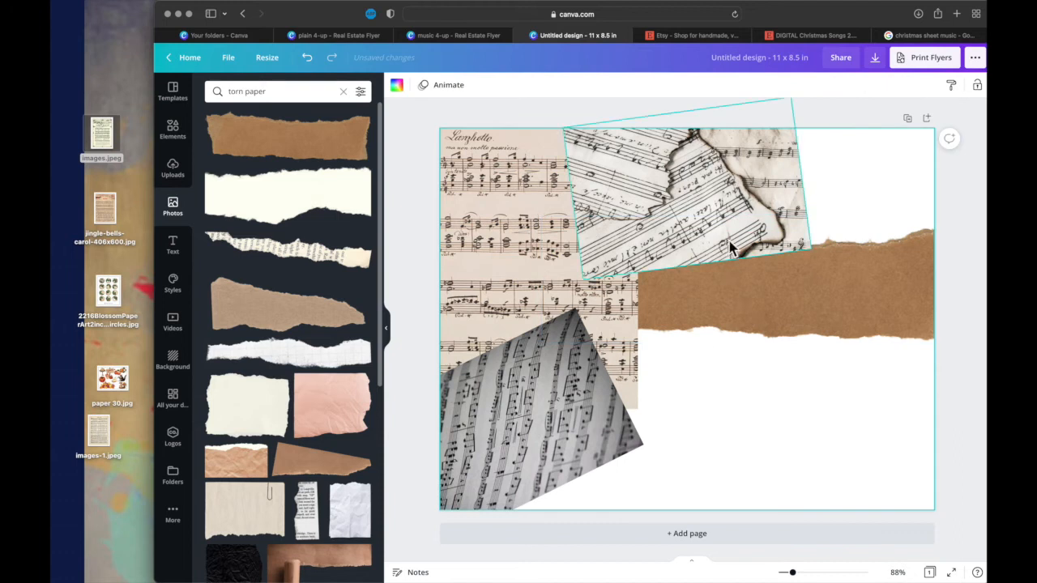
{"action": "left_click_drag", "start_coordinate": [749, 362], "coordinate": [705, 310]}
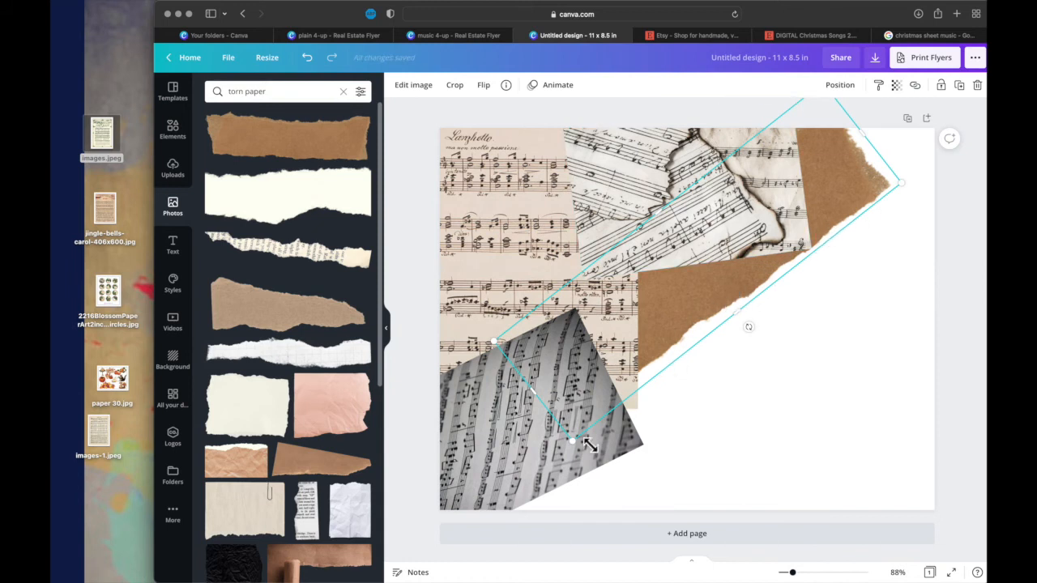
- Add the tan torn paper piece, flip it horizontally, and tilt it up from the page's lower-left corner over the grey sheet music
{"action": "left_click", "coordinate": [321, 328]}
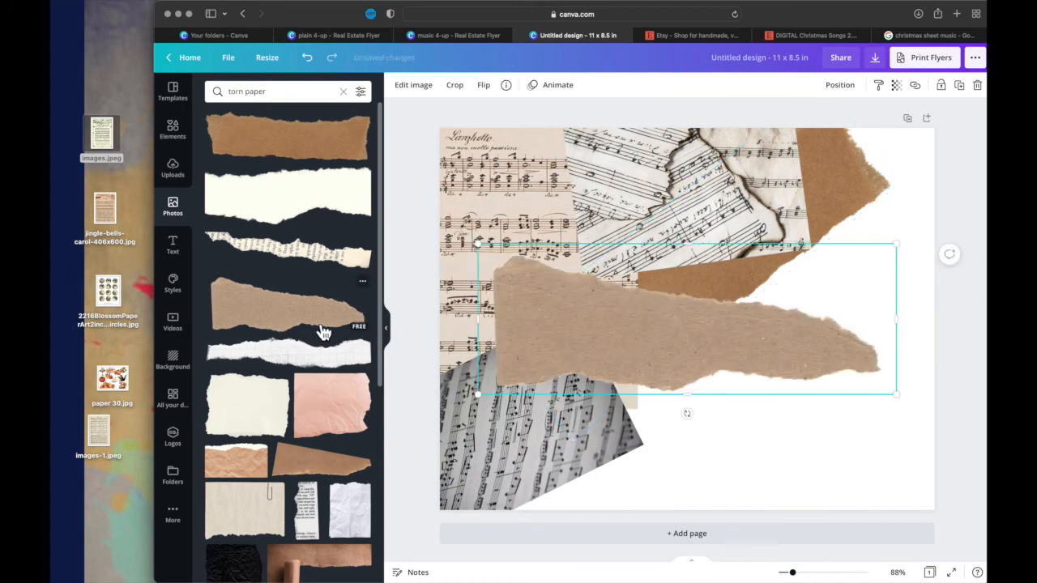
{"action": "left_click_drag", "start_coordinate": [612, 374], "coordinate": [602, 474]}
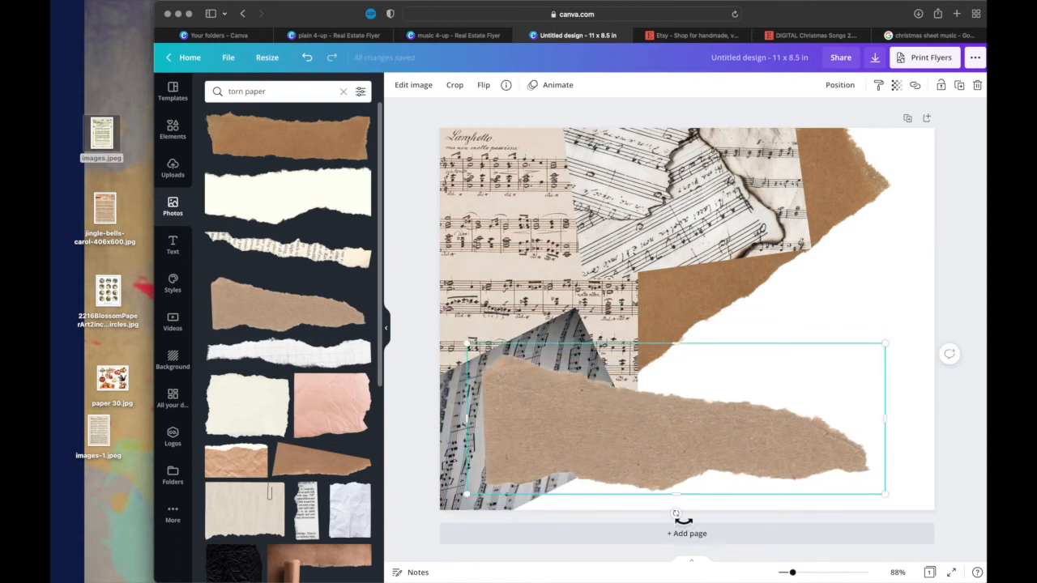
{"action": "left_click", "coordinate": [484, 86]}
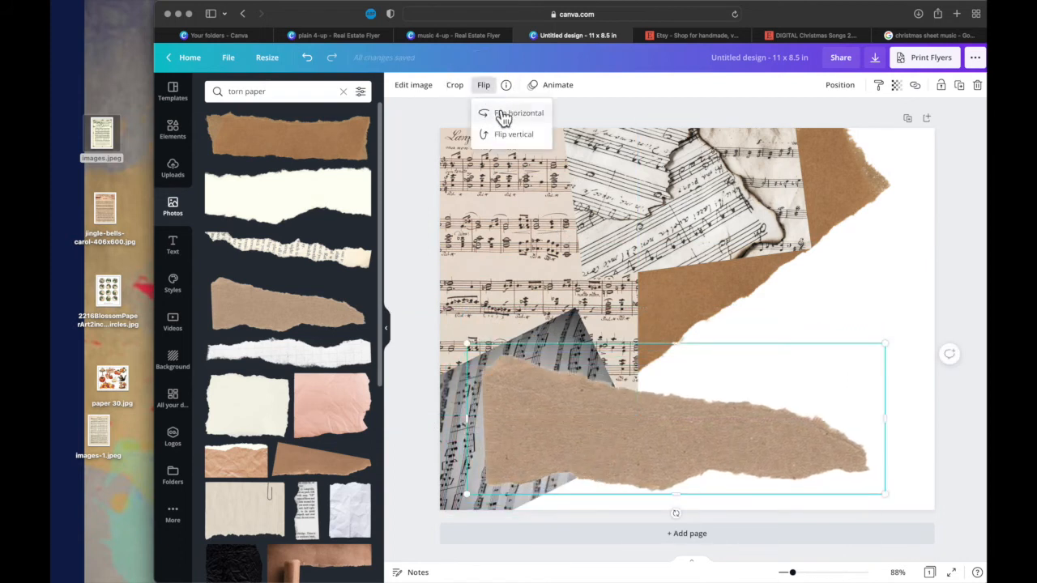
{"action": "left_click", "coordinate": [504, 113]}
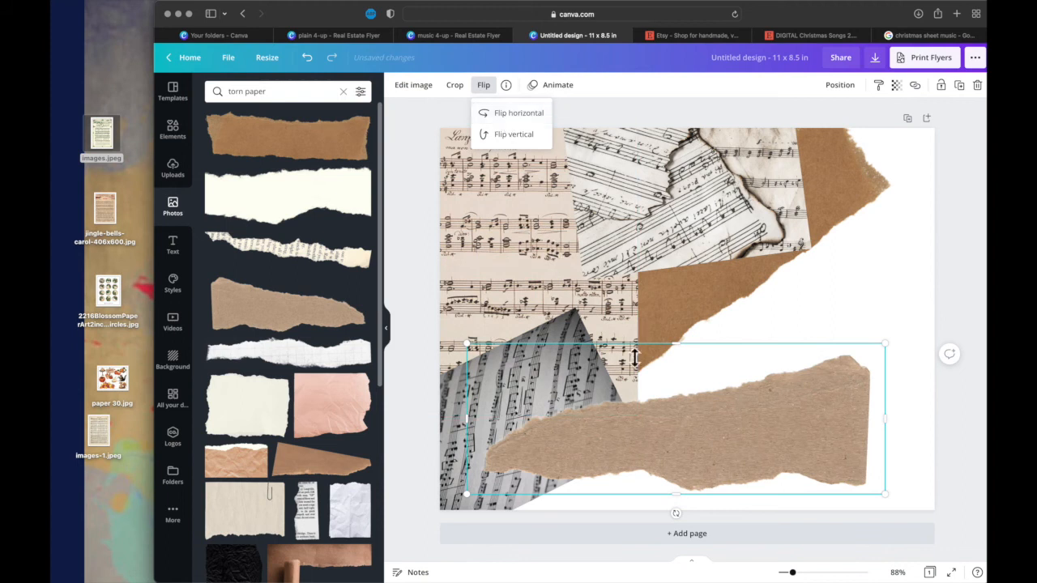
{"action": "left_click_drag", "start_coordinate": [677, 518], "coordinate": [710, 505]}
{"action": "left_click_drag", "start_coordinate": [705, 451], "coordinate": [645, 432]}
- Add the torn book-text strip, rotate it upright, and lay it across the burnt-edge sheet and both brown papers
{"action": "left_click", "coordinate": [332, 256]}
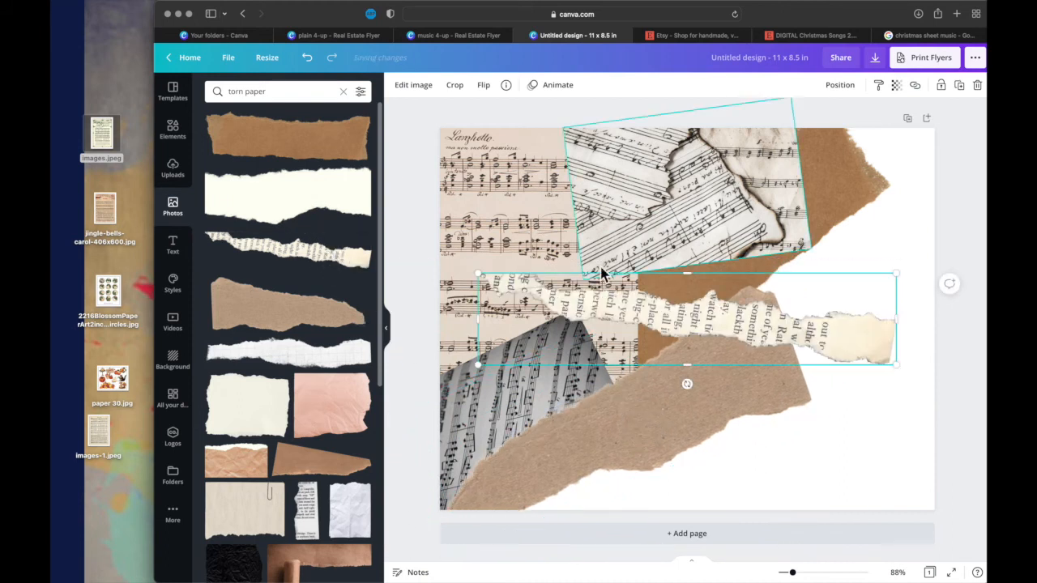
{"action": "left_click_drag", "start_coordinate": [687, 386], "coordinate": [797, 319]}
{"action": "left_click_drag", "start_coordinate": [690, 324], "coordinate": [712, 263]}
{"action": "scroll", "coordinate": [284, 442], "scroll_direction": "down", "scroll_amount": 3}
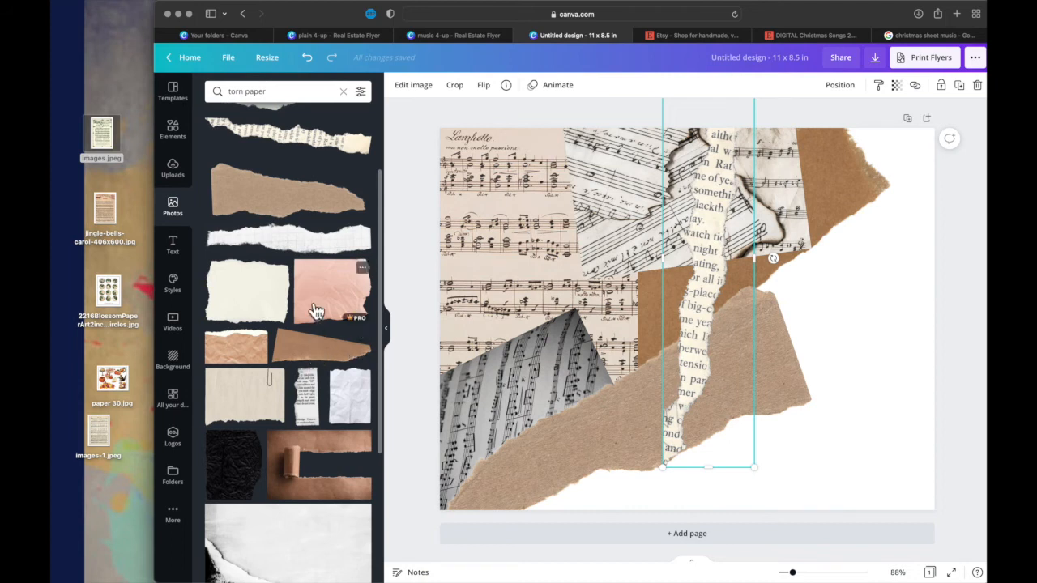
- Duplicate the Larghetto sheet and place the copy in the page's lower-right corner
{"action": "left_click", "coordinate": [505, 223]}
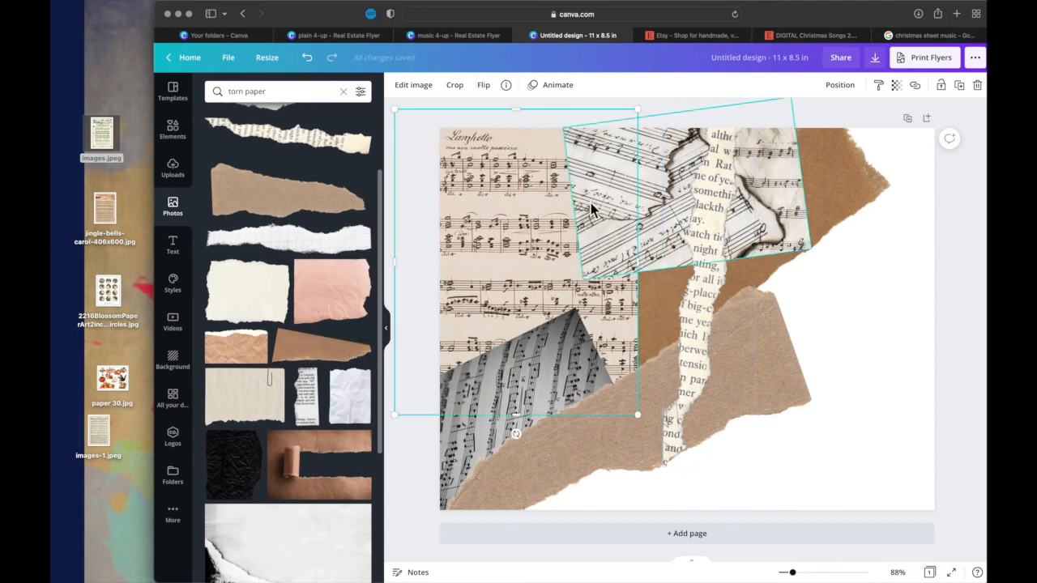
{"action": "left_click", "coordinate": [959, 85]}
{"action": "left_click_drag", "start_coordinate": [519, 332], "coordinate": [833, 456]}
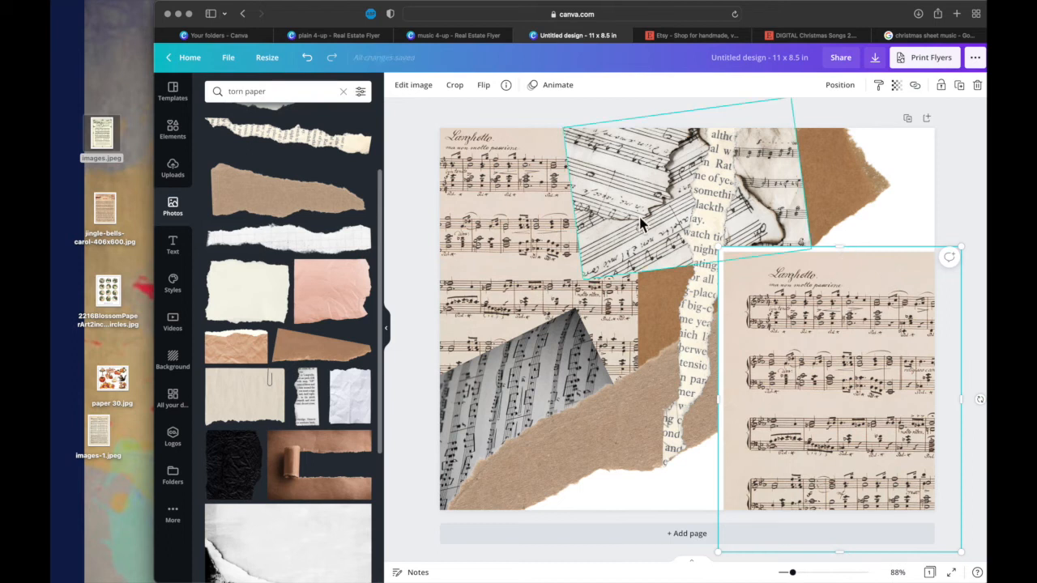
{"action": "left_click", "coordinate": [483, 85]}
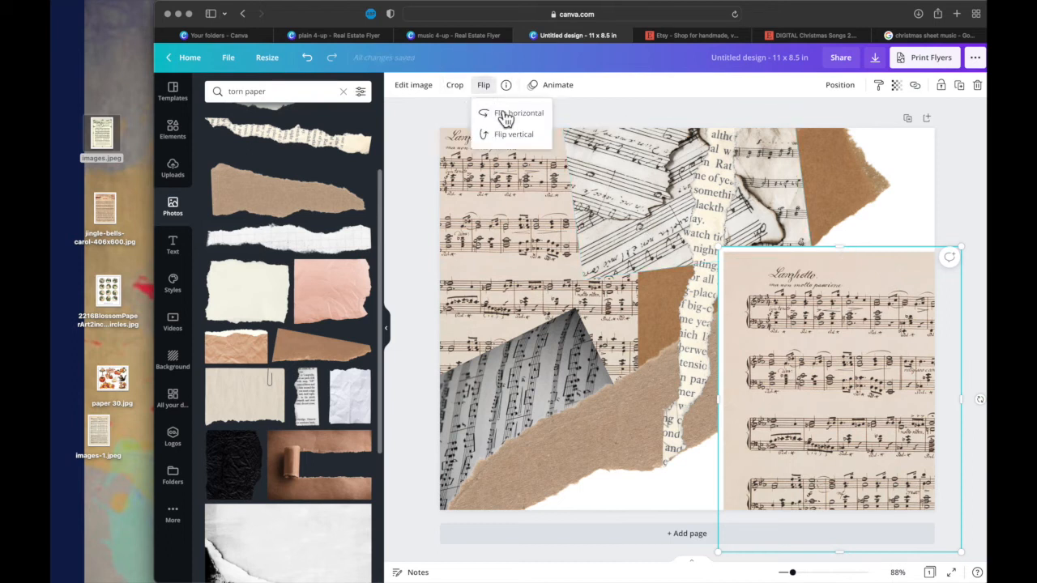
{"action": "left_click", "coordinate": [511, 117]}
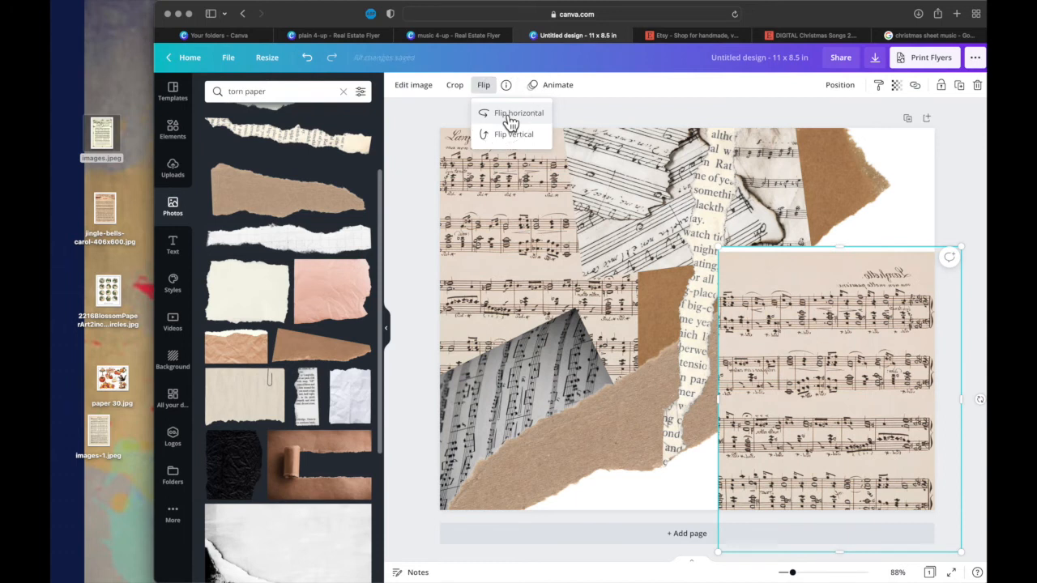
{"action": "left_click", "coordinate": [510, 118]}
- Shrink the Larghetto copy slightly and crop away its title and left margin
{"action": "left_click_drag", "start_coordinate": [727, 254], "coordinate": [744, 272]}
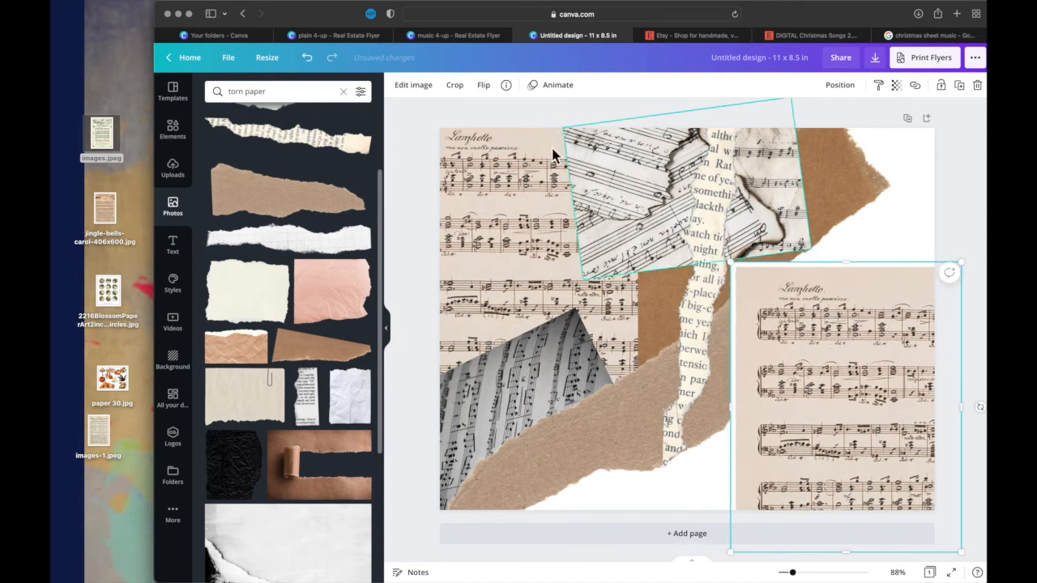
{"action": "left_click", "coordinate": [455, 84]}
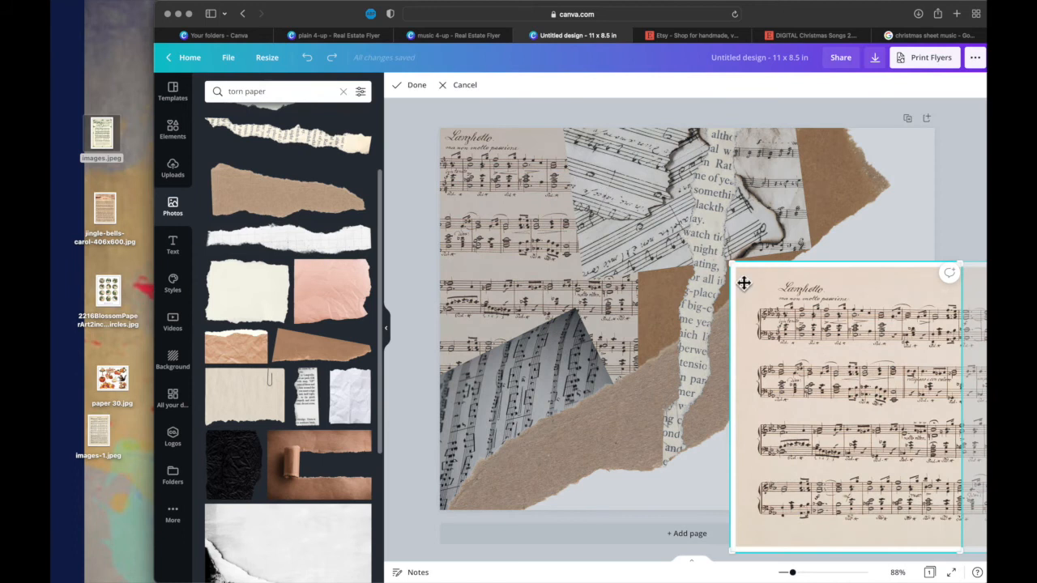
{"action": "left_click_drag", "start_coordinate": [739, 267], "coordinate": [790, 330]}
{"action": "left_click", "coordinate": [414, 85]}
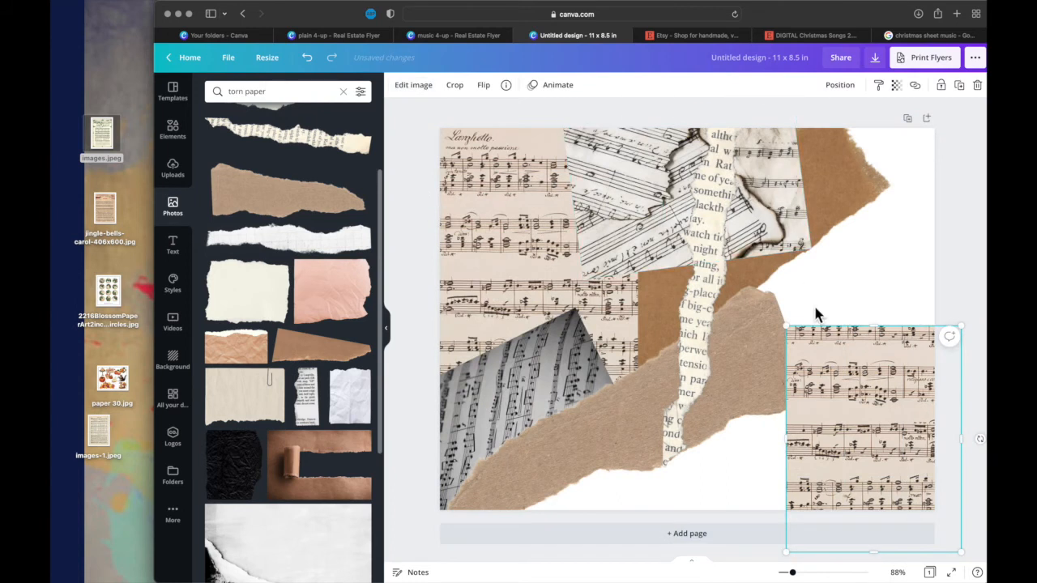
- Tilt the cropped Larghetto copy slightly clockwise and set it into the page's lower-right corner
{"action": "left_click_drag", "start_coordinate": [828, 371], "coordinate": [808, 377]}
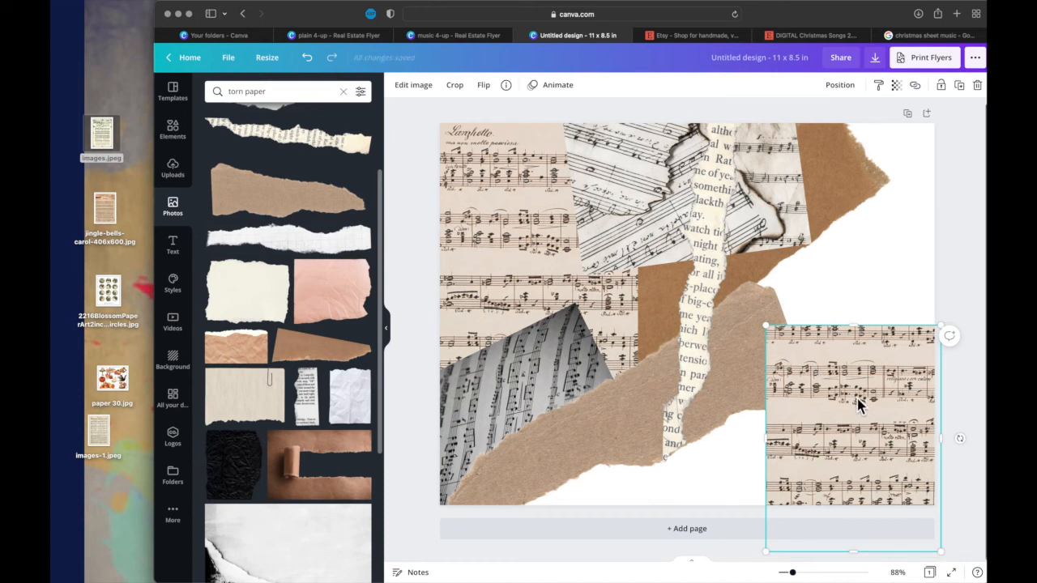
{"action": "left_click_drag", "start_coordinate": [857, 398], "coordinate": [842, 321]}
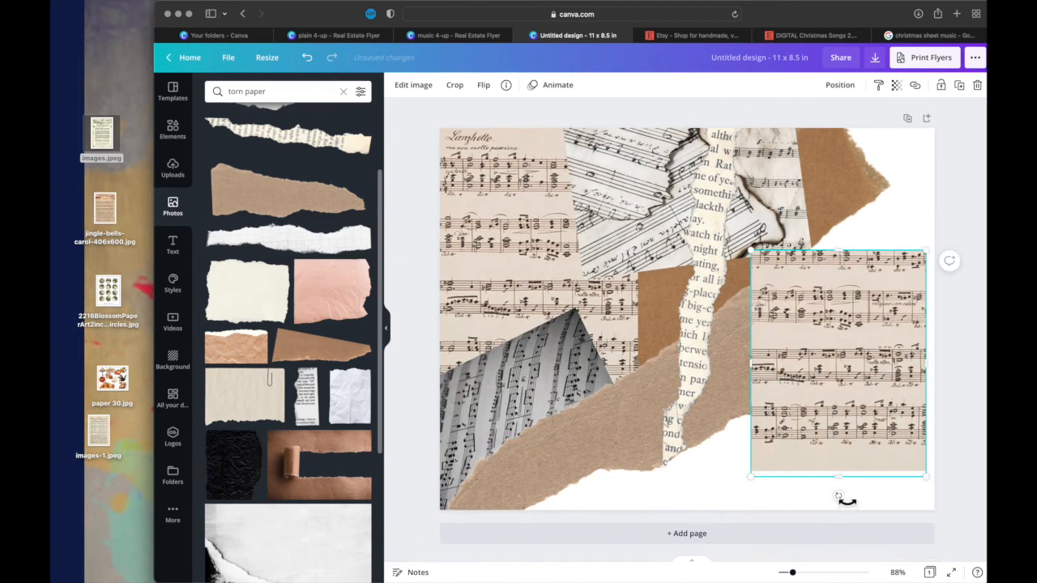
{"action": "left_click_drag", "start_coordinate": [839, 494], "coordinate": [822, 494]}
{"action": "left_click_drag", "start_coordinate": [842, 399], "coordinate": [862, 458]}
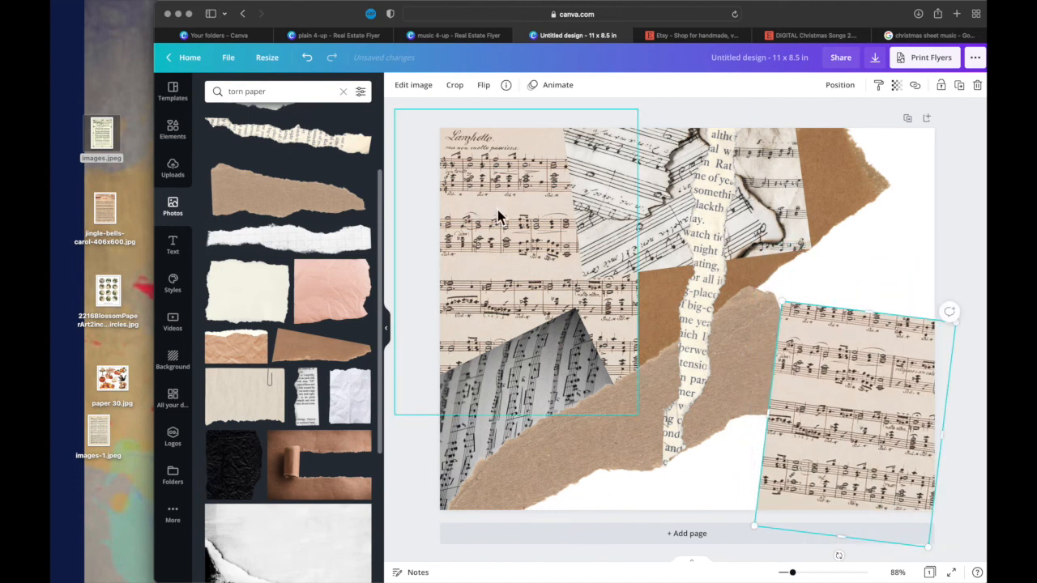
- Add the cream torn paper, shrink it, place it at the page's right edge, and send it behind all other pieces
{"action": "left_click", "coordinate": [264, 274]}
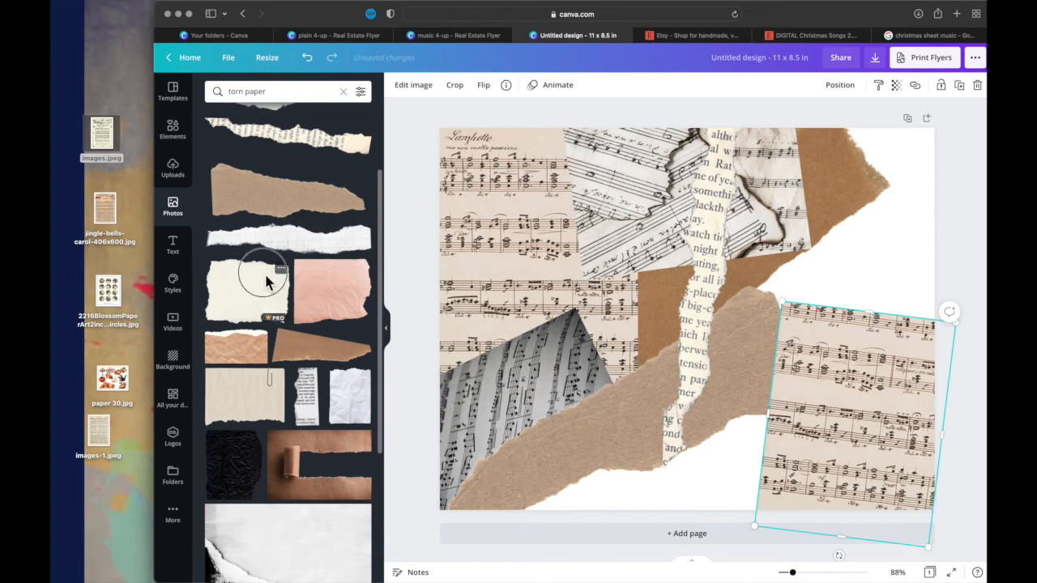
{"action": "left_click_drag", "start_coordinate": [486, 164], "coordinate": [640, 283]}
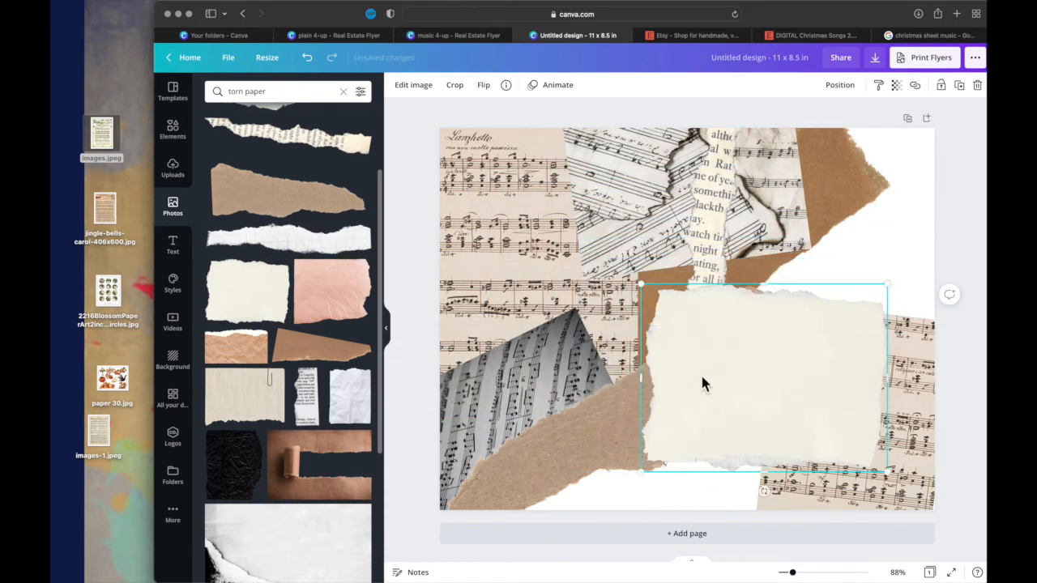
{"action": "left_click_drag", "start_coordinate": [739, 379], "coordinate": [786, 320]}
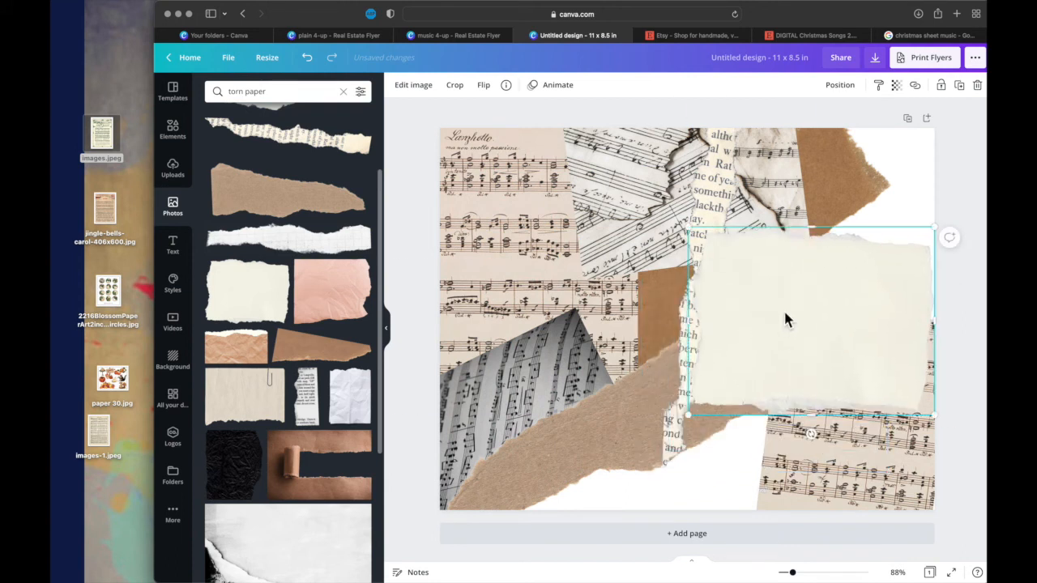
{"action": "left_click_drag", "start_coordinate": [836, 274], "coordinate": [841, 272]}
{"action": "left_click", "coordinate": [840, 86]}
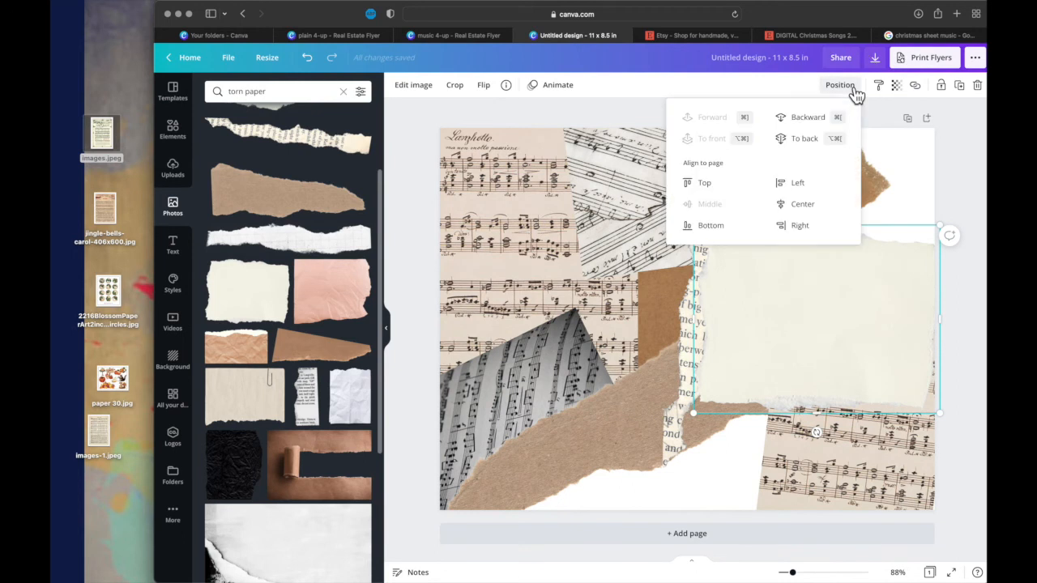
{"action": "left_click", "coordinate": [808, 147]}
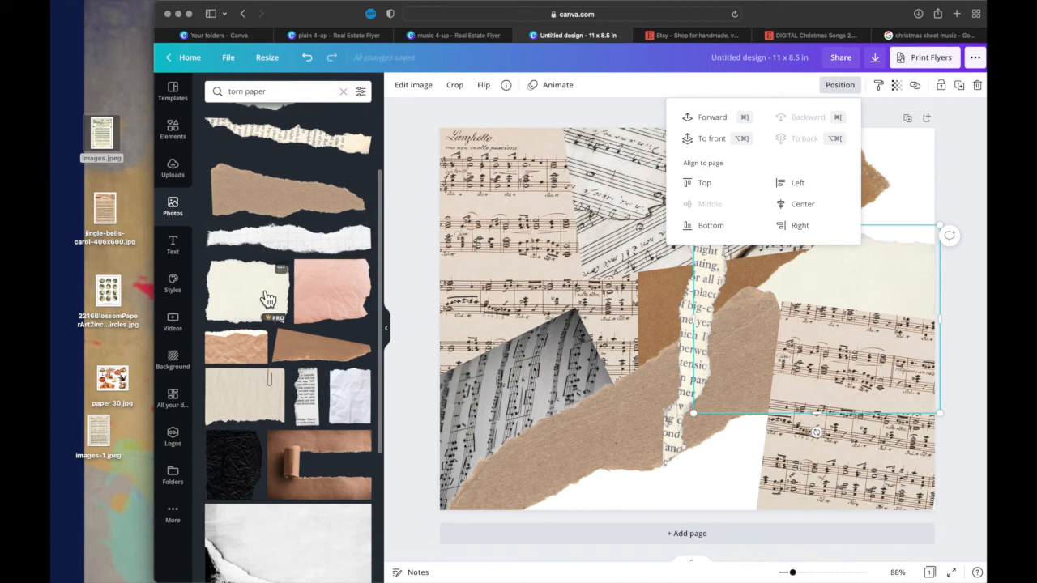
- Add the torn book-page scrap, shrink it, and place it at the page's bottom edge beside the cropped Larghetto copy
{"action": "left_click", "coordinate": [306, 397]}
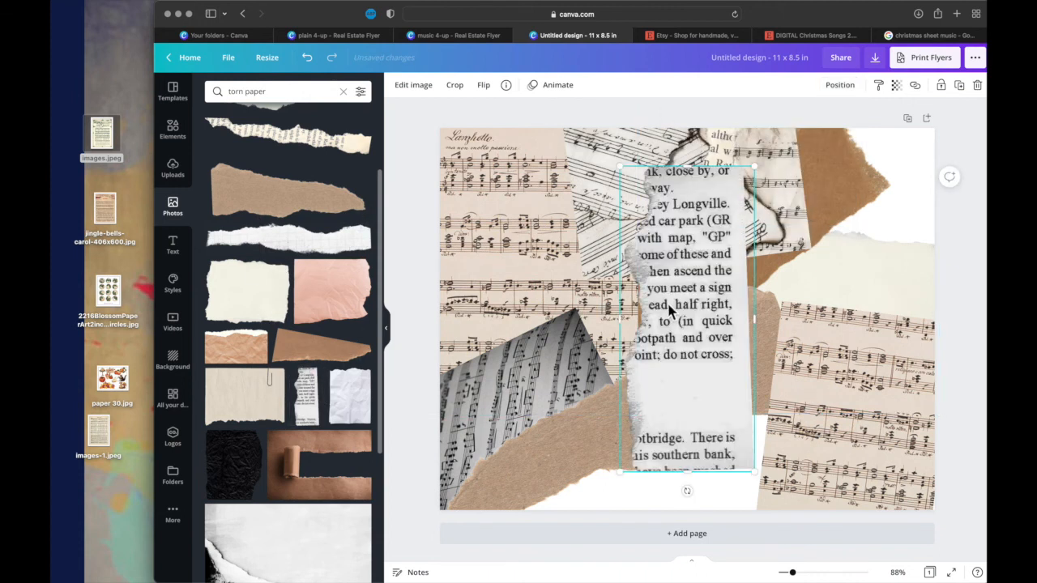
{"action": "left_click_drag", "start_coordinate": [627, 478], "coordinate": [716, 347]}
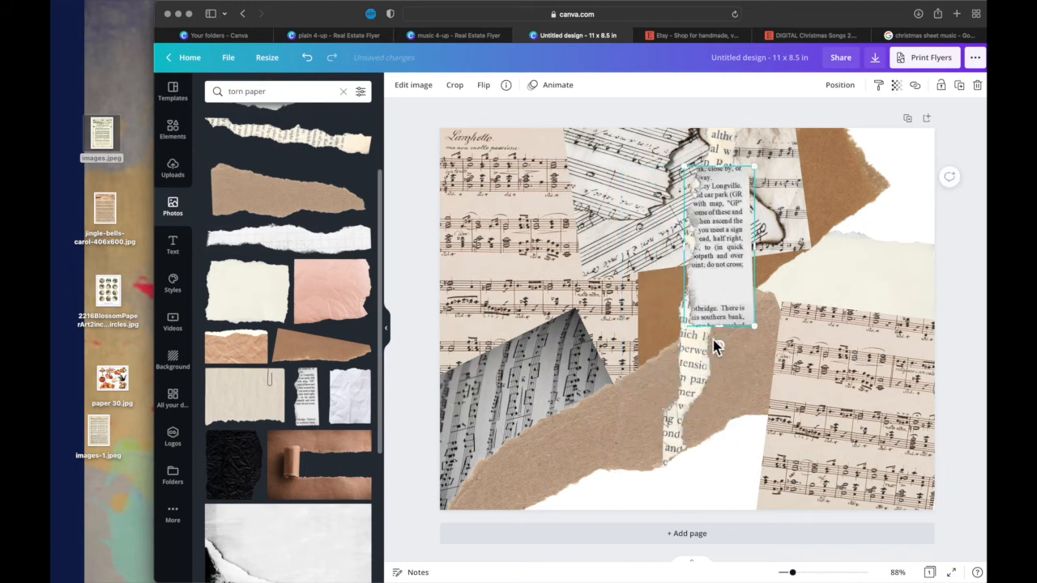
{"action": "left_click_drag", "start_coordinate": [731, 290], "coordinate": [741, 525]}
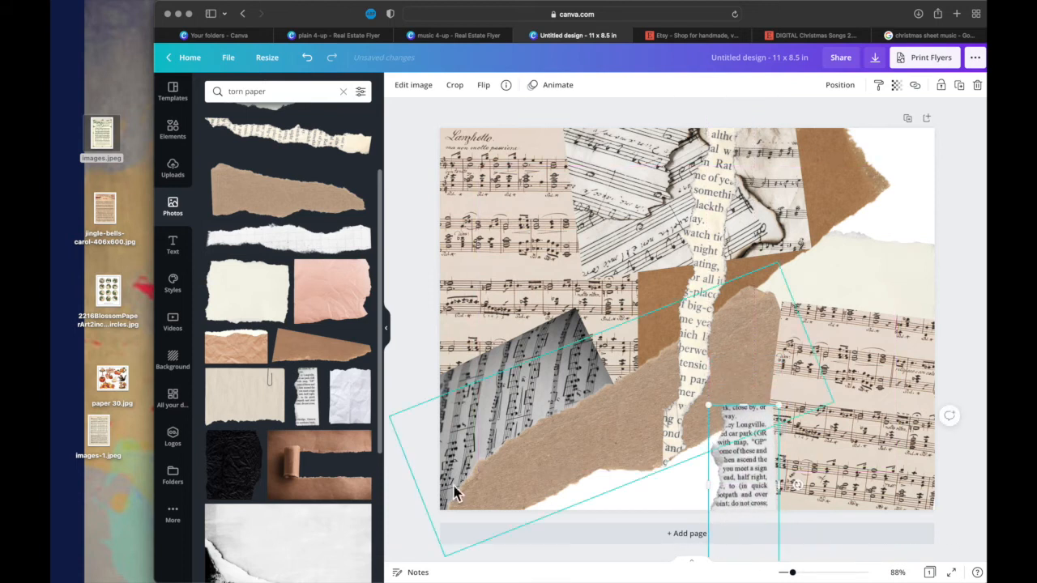
- Search the photo library for "torn music"
{"action": "double_click", "coordinate": [257, 92]}
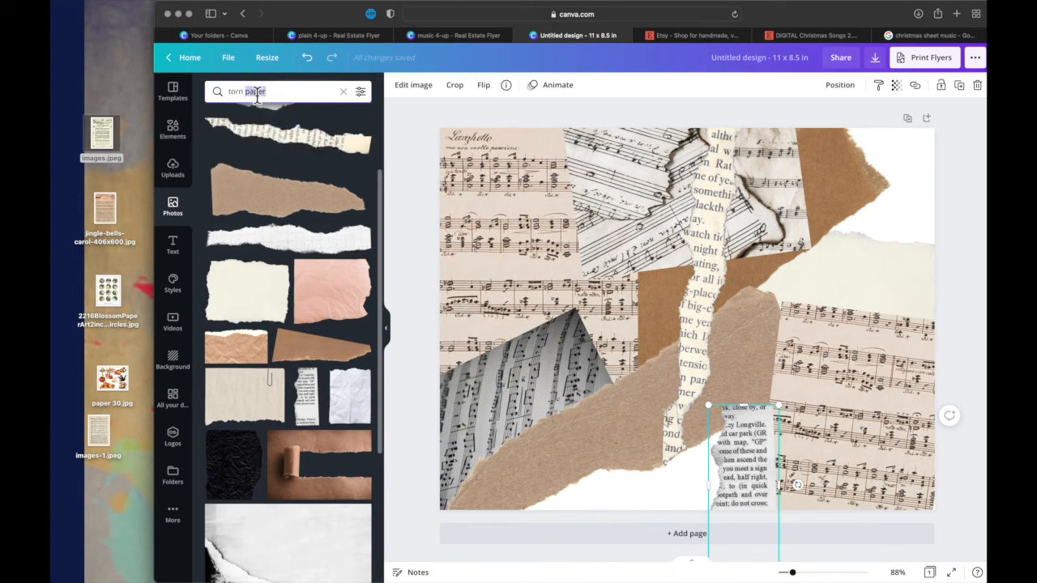
{"action": "type", "text": "musi"}
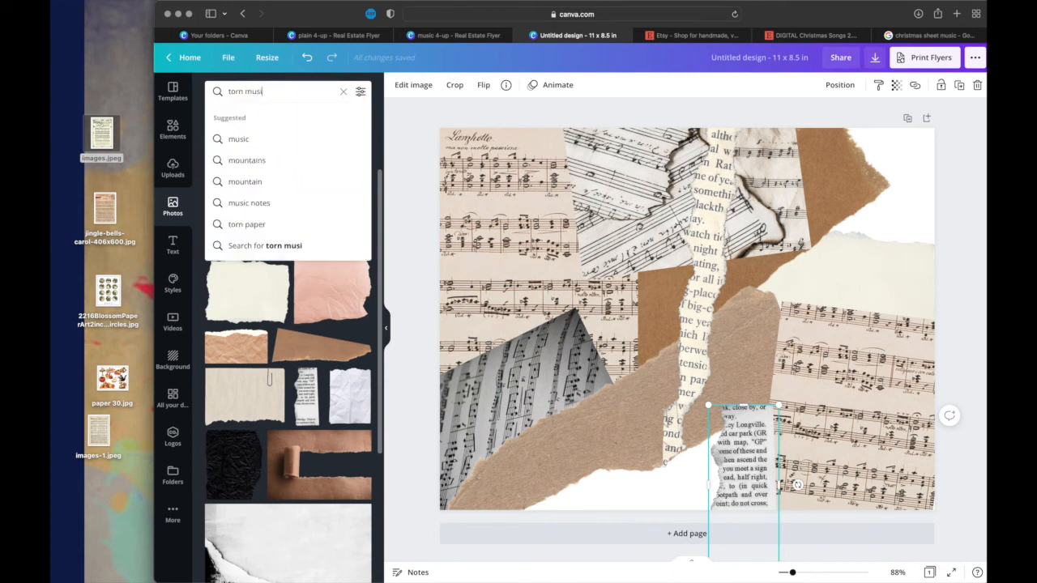
{"action": "type", "text": "c"}
{"action": "key", "text": "Return"}
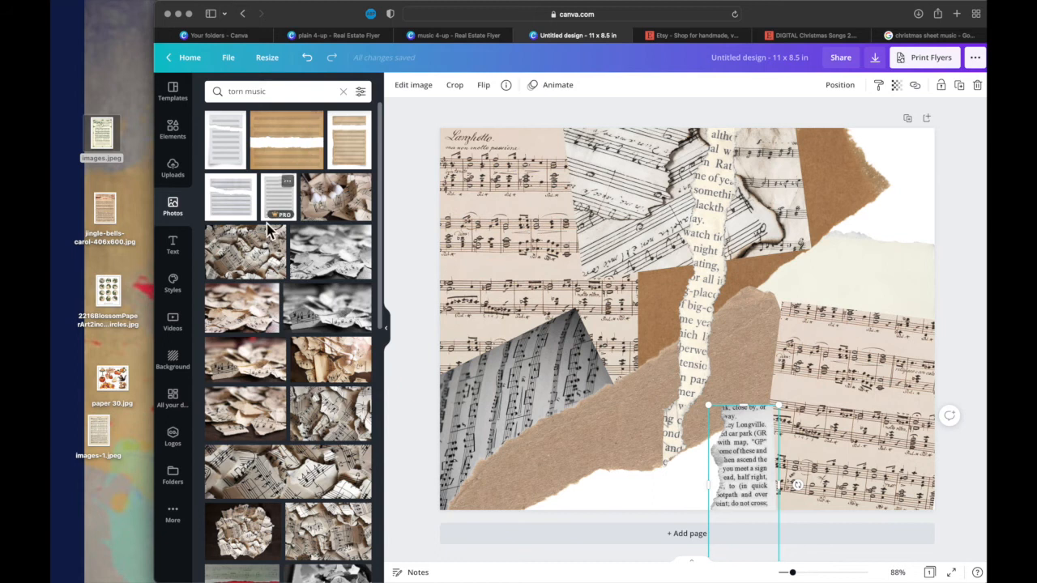
- Find the photo of a torn treble-clef scrap on guitar strings and add it to the page
{"action": "scroll", "coordinate": [239, 417], "scroll_direction": "down", "scroll_amount": 5}
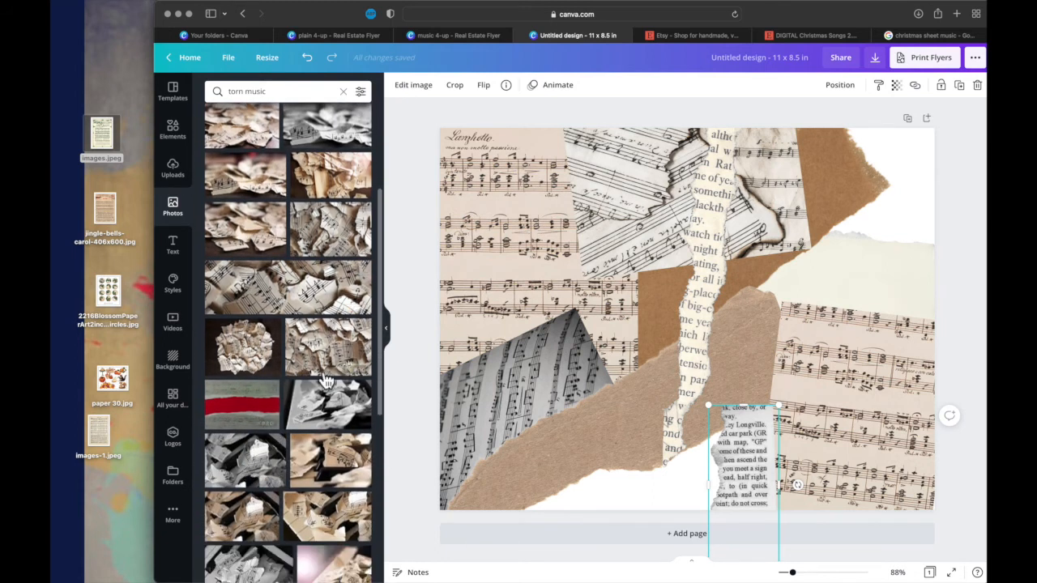
{"action": "scroll", "coordinate": [254, 440], "scroll_direction": "down", "scroll_amount": 5}
{"action": "scroll", "coordinate": [254, 444], "scroll_direction": "down", "scroll_amount": 4}
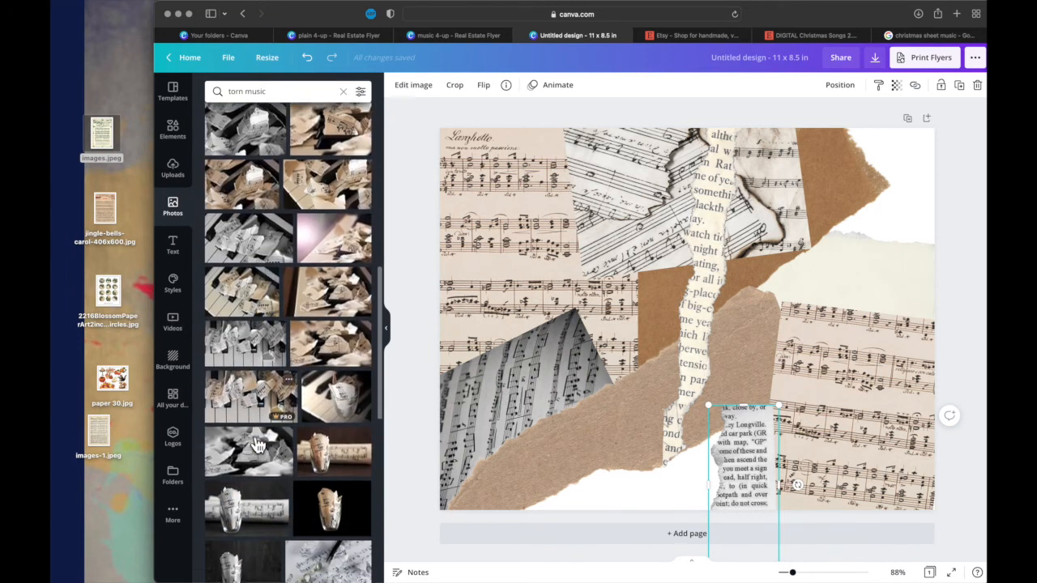
{"action": "scroll", "coordinate": [255, 444], "scroll_direction": "down", "scroll_amount": 5}
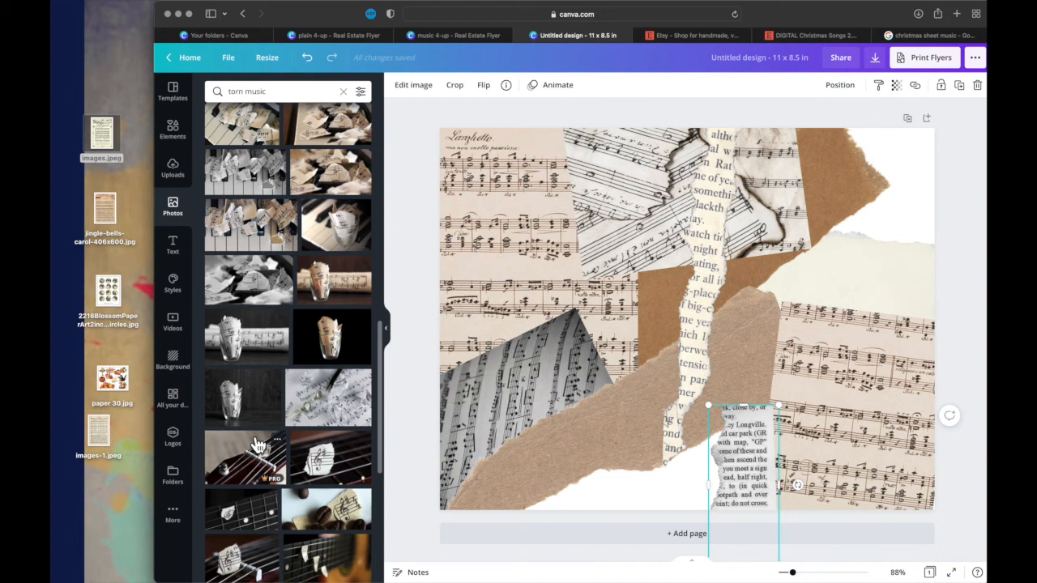
{"action": "left_click", "coordinate": [321, 462]}
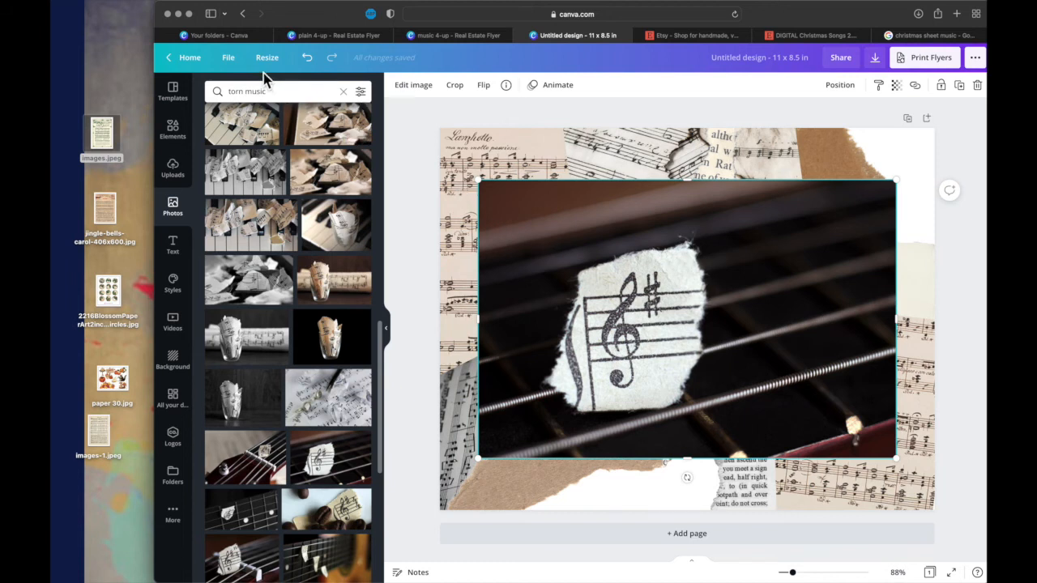
- Remove the background from the treble-clef photo and erase the leftover guitar strings and specks around the torn scrap
{"action": "left_click", "coordinate": [420, 91]}
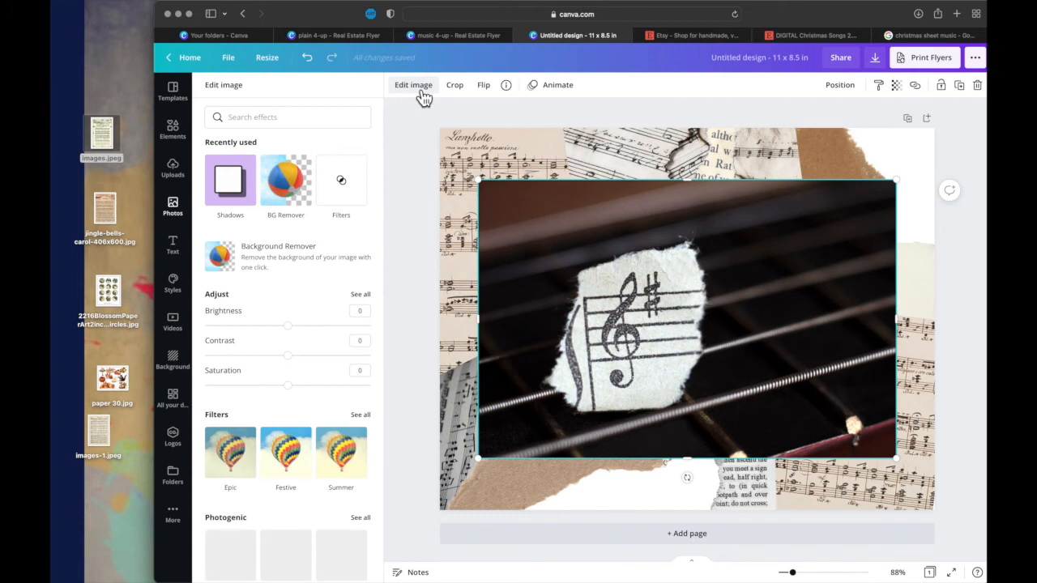
{"action": "left_click", "coordinate": [316, 245]}
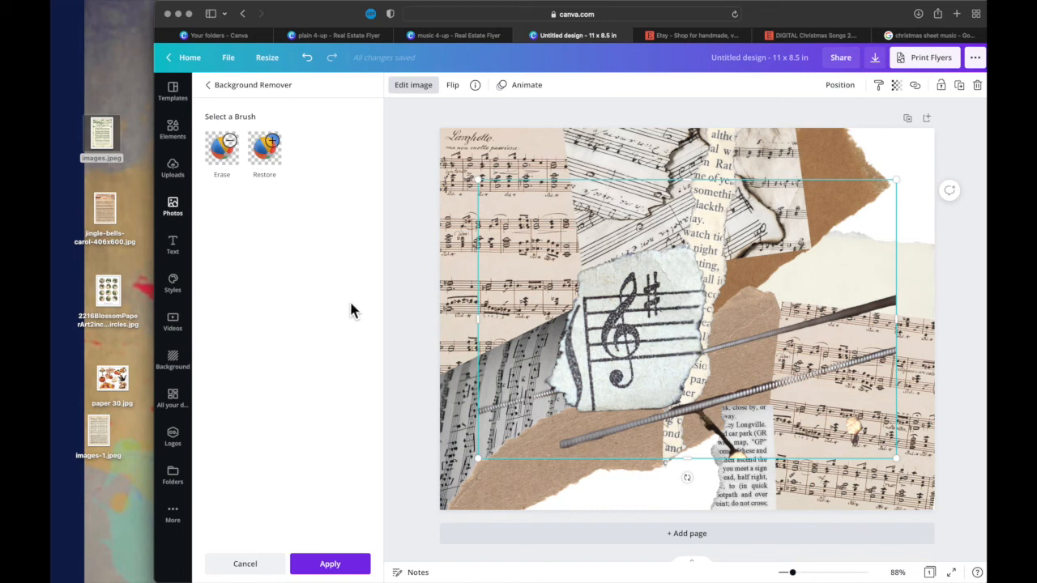
{"action": "left_click", "coordinate": [233, 166]}
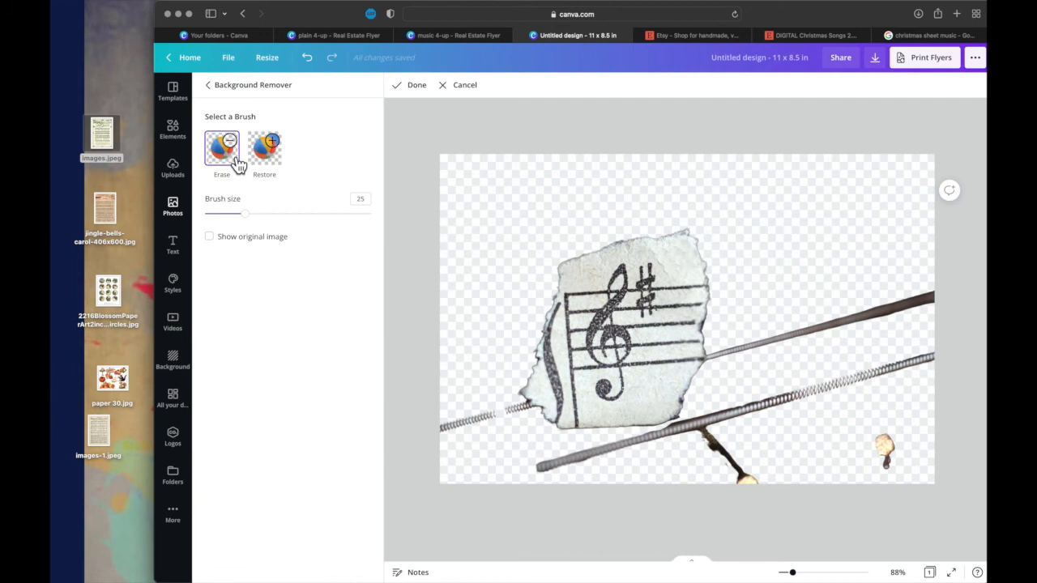
{"action": "mouse_move", "coordinate": [495, 420]}
{"action": "left_mouse_down"}
{"action": "mouse_move", "coordinate": [521, 408]}
{"action": "mouse_move", "coordinate": [448, 427]}
{"action": "left_mouse_up"}
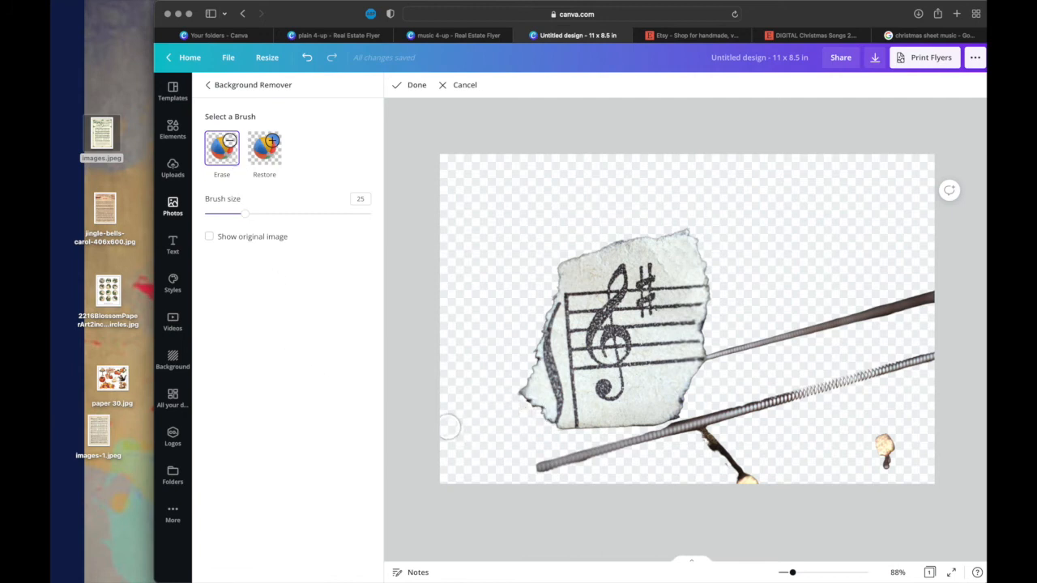
{"action": "mouse_move", "coordinate": [537, 468]}
{"action": "left_mouse_down"}
{"action": "mouse_move", "coordinate": [784, 408]}
{"action": "mouse_move", "coordinate": [924, 357]}
{"action": "mouse_move", "coordinate": [757, 407]}
{"action": "mouse_move", "coordinate": [708, 451]}
{"action": "mouse_move", "coordinate": [749, 475]}
{"action": "mouse_move", "coordinate": [867, 461]}
{"action": "mouse_move", "coordinate": [897, 438]}
{"action": "mouse_move", "coordinate": [886, 469]}
{"action": "mouse_move", "coordinate": [877, 439]}
{"action": "mouse_move", "coordinate": [710, 354]}
{"action": "mouse_move", "coordinate": [923, 302]}
{"action": "left_mouse_up"}
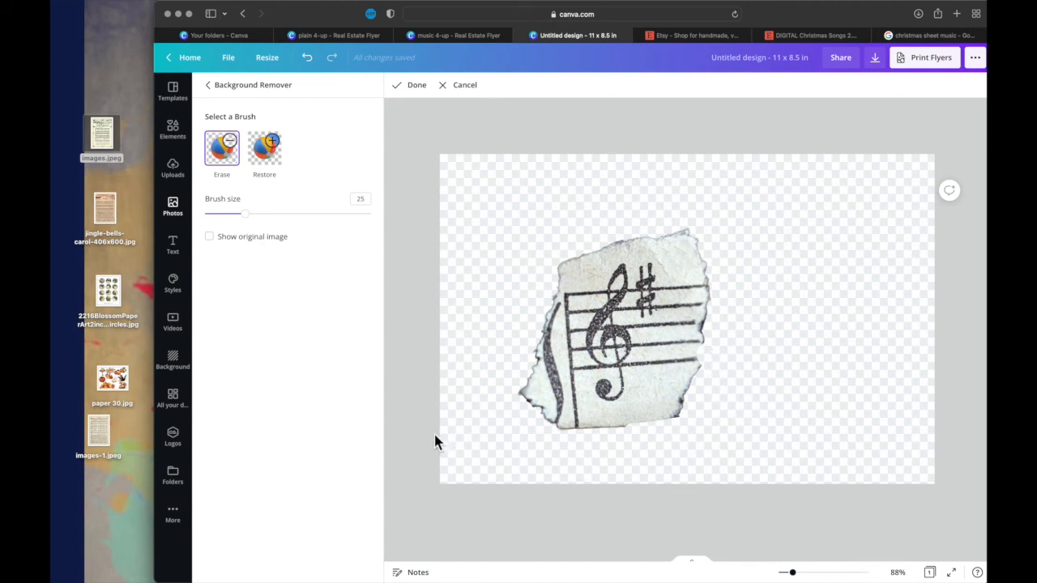
{"action": "left_click", "coordinate": [422, 90]}
{"action": "left_click", "coordinate": [334, 565]}
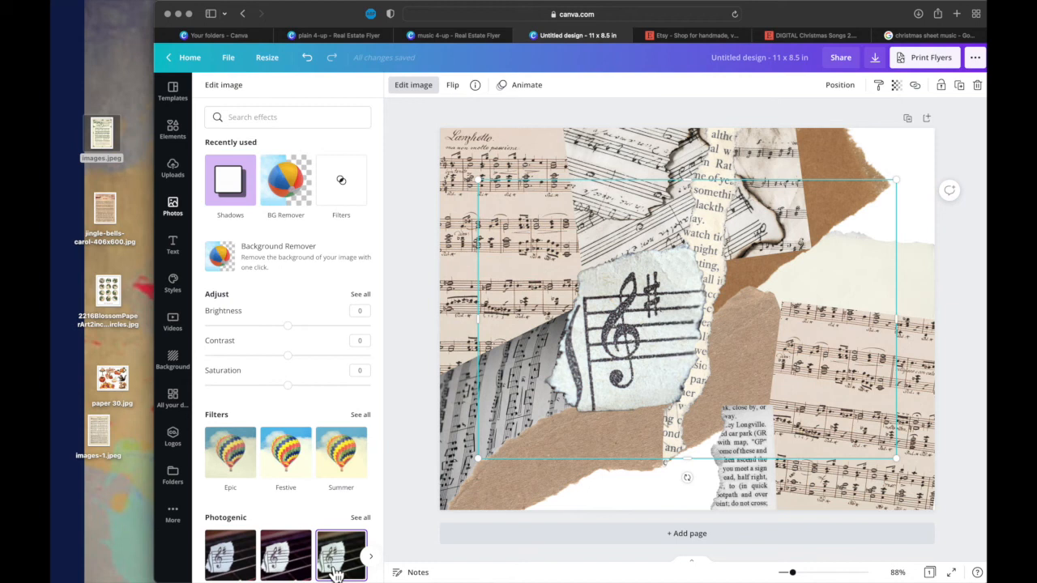
{"action": "left_click", "coordinate": [340, 571]}
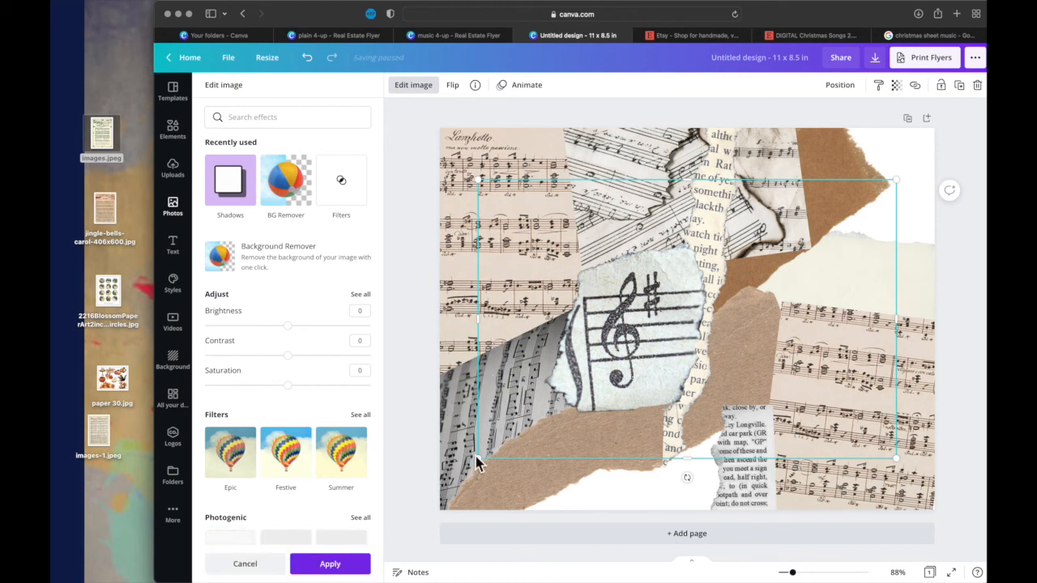
- Shrink the treble-clef scrap to a small piece beside the vertical torn book-page strip
{"action": "left_click_drag", "start_coordinate": [475, 456], "coordinate": [505, 439]}
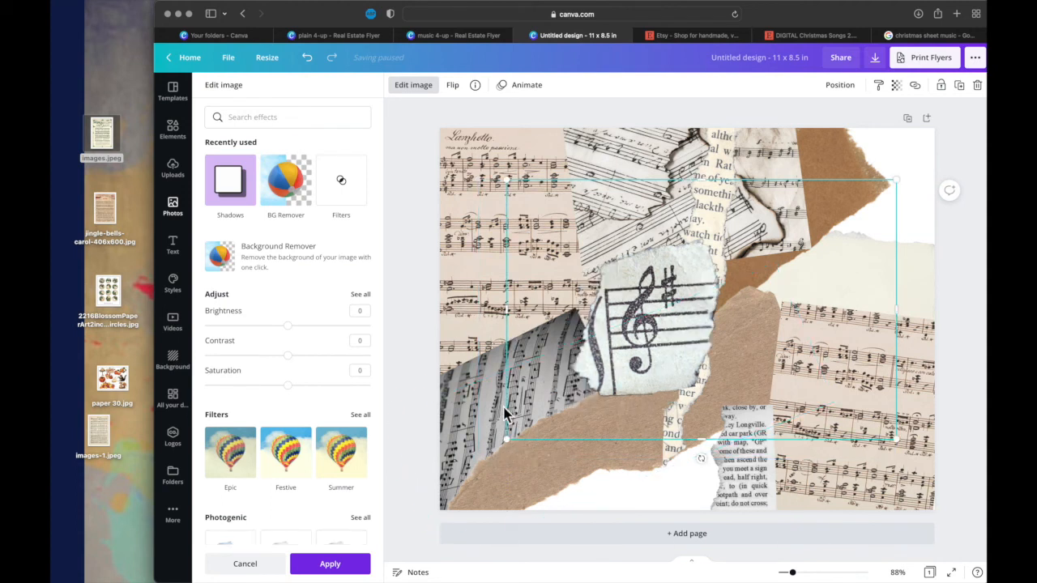
{"action": "left_click_drag", "start_coordinate": [519, 436], "coordinate": [688, 359]}
- Duplicate the brown torn paper strip, flip the copy vertically, and move it toward the page's upper-right corner
{"action": "left_click", "coordinate": [623, 436]}
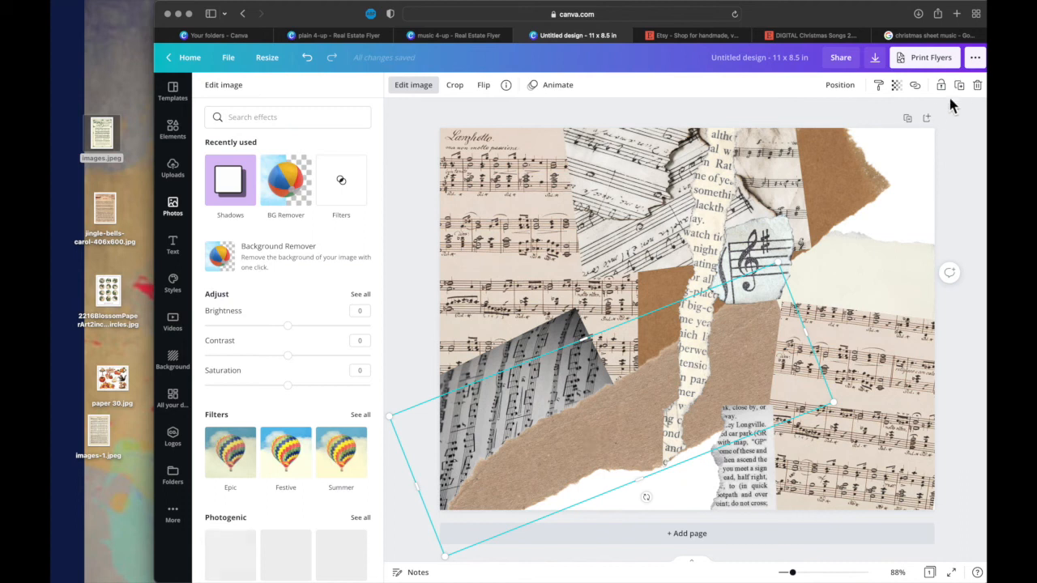
{"action": "left_click_drag", "start_coordinate": [707, 422], "coordinate": [845, 297]}
{"action": "left_click_drag", "start_coordinate": [845, 297], "coordinate": [845, 301]}
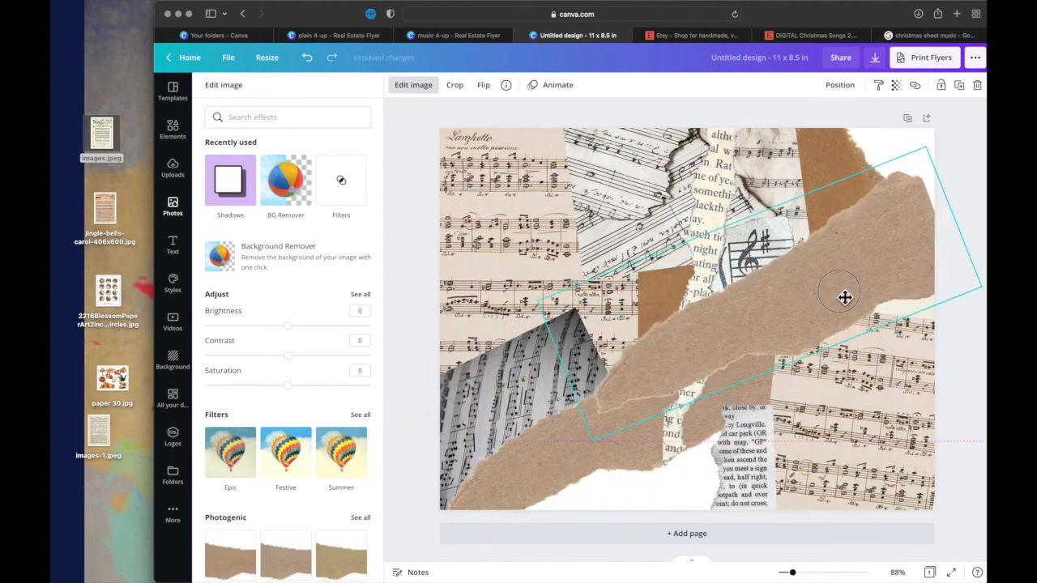
{"action": "left_click", "coordinate": [484, 86]}
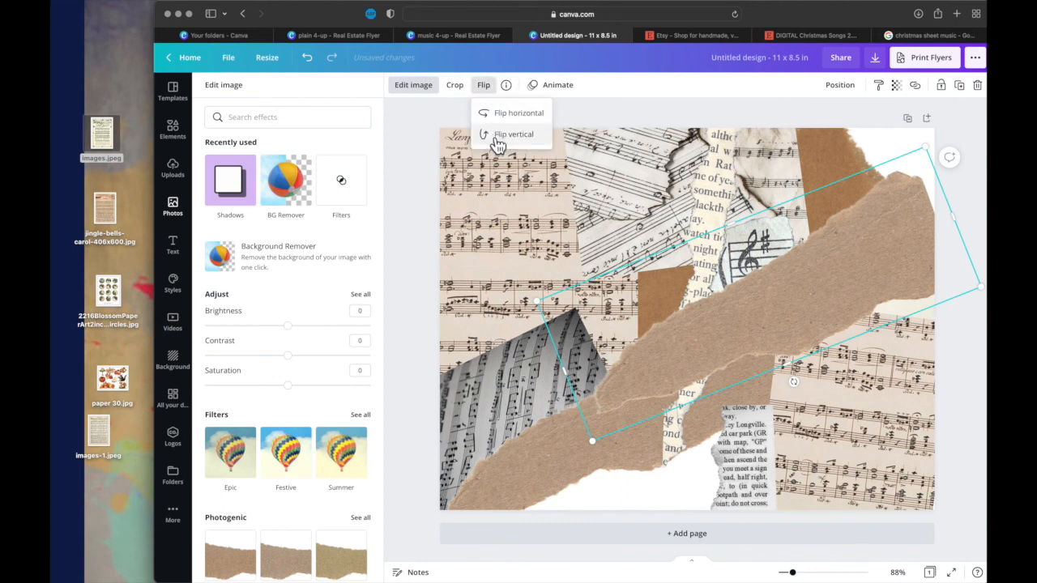
{"action": "left_click", "coordinate": [502, 134]}
{"action": "left_click_drag", "start_coordinate": [750, 277], "coordinate": [868, 203]}
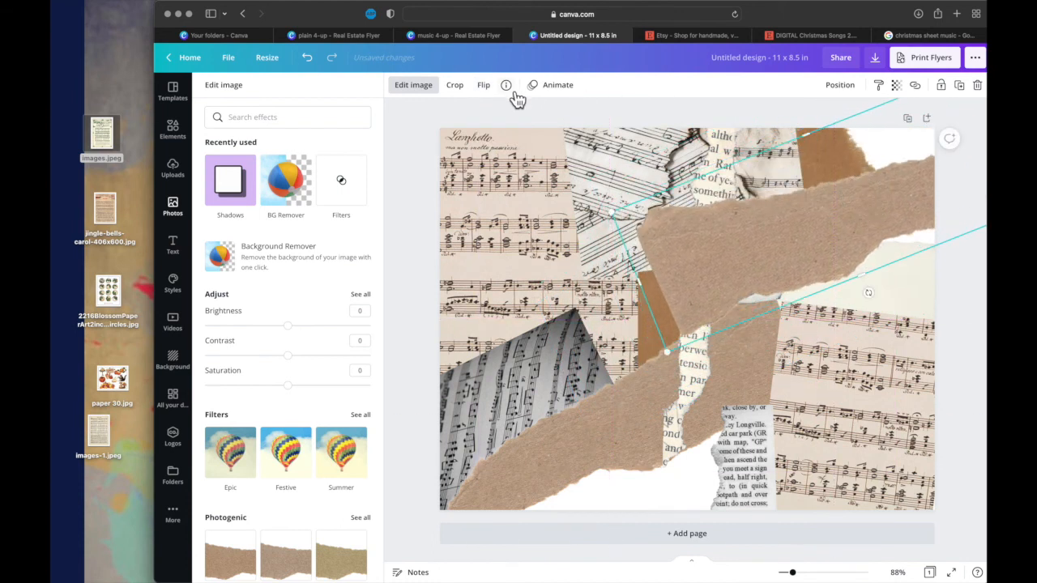
- Flip the brown strip copy horizontally, rotate it to about -28°, and enlarge it to about 11.4 × 4.1 in
{"action": "left_click", "coordinate": [486, 87]}
{"action": "left_click", "coordinate": [493, 120]}
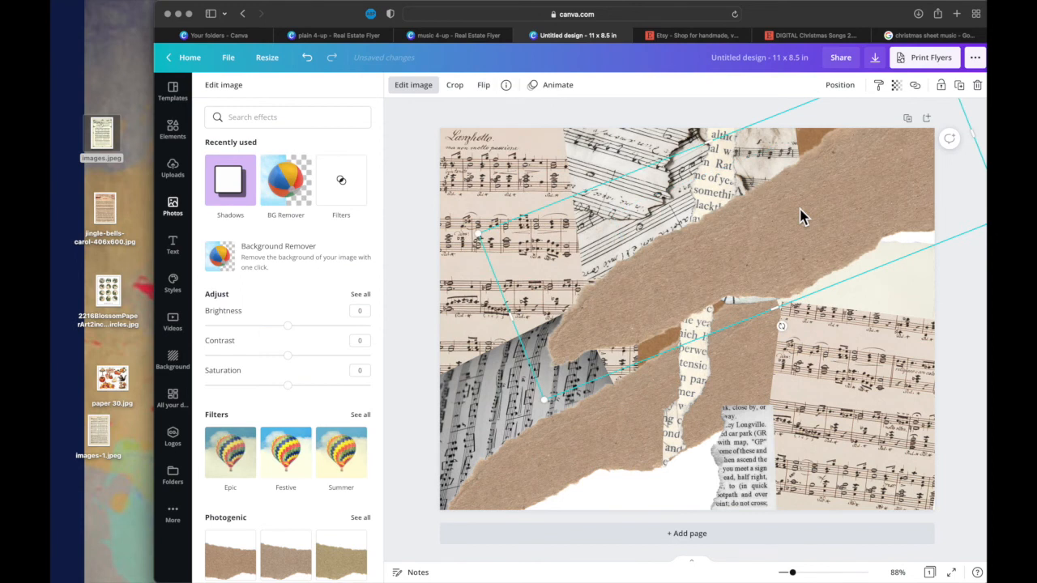
{"action": "left_click_drag", "start_coordinate": [805, 212], "coordinate": [835, 217]}
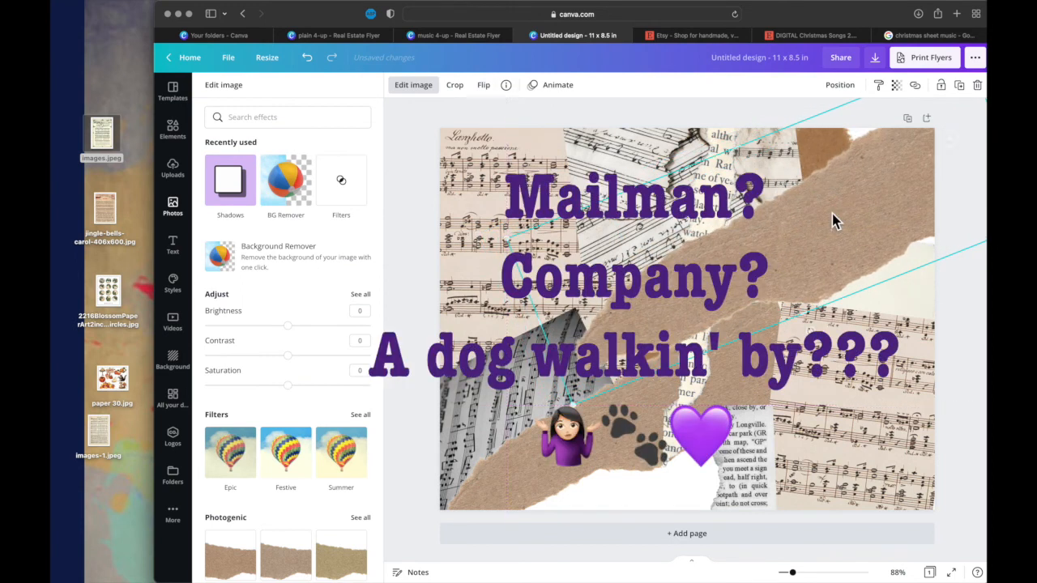
{"action": "left_click_drag", "start_coordinate": [617, 347], "coordinate": [771, 303]}
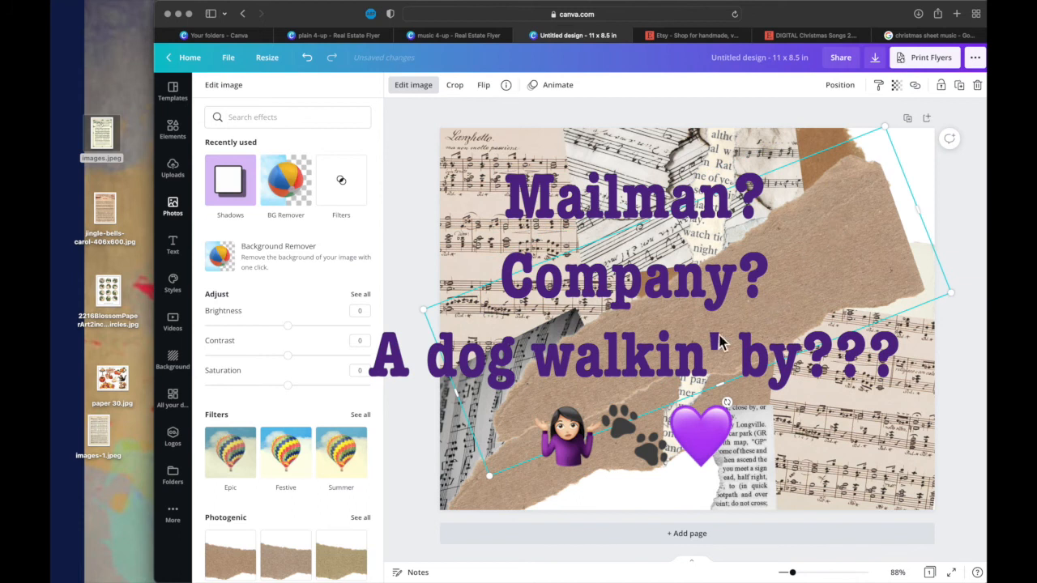
{"action": "mouse_move", "coordinate": [727, 405]}
{"action": "left_mouse_down"}
{"action": "mouse_move", "coordinate": [752, 397]}
{"action": "mouse_move", "coordinate": [739, 397]}
{"action": "left_mouse_up"}
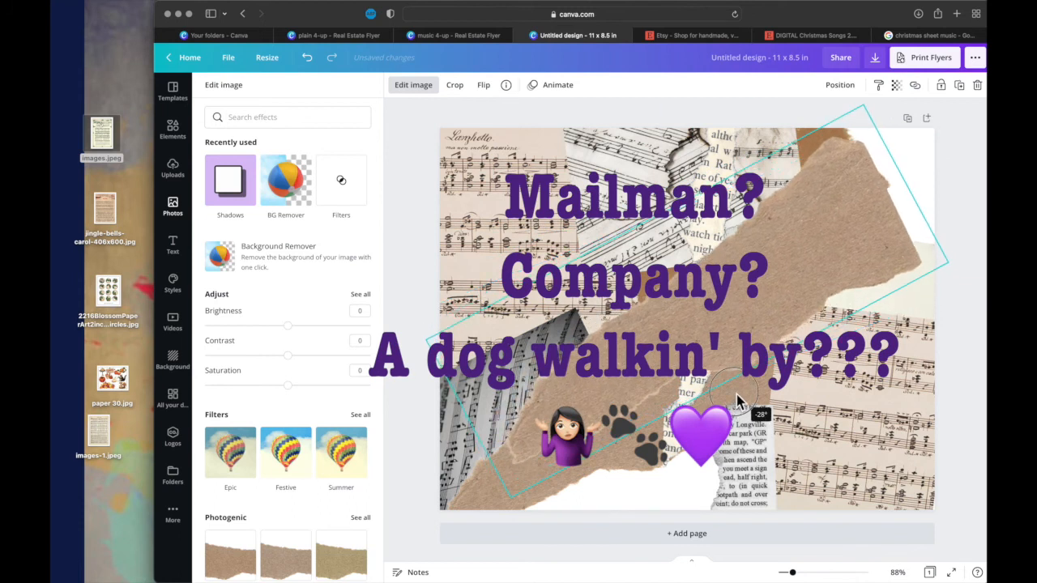
{"action": "left_click_drag", "start_coordinate": [948, 261], "coordinate": [970, 273]}
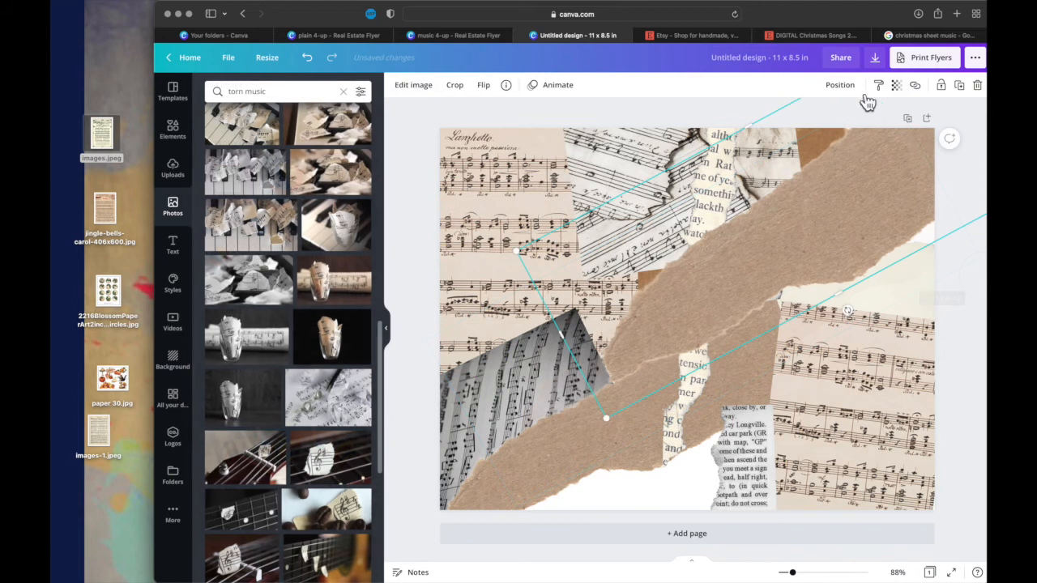
- Send the brown strip copy behind all other pieces and position it over the white gap at the page's upper-right corner
{"action": "left_click", "coordinate": [849, 86]}
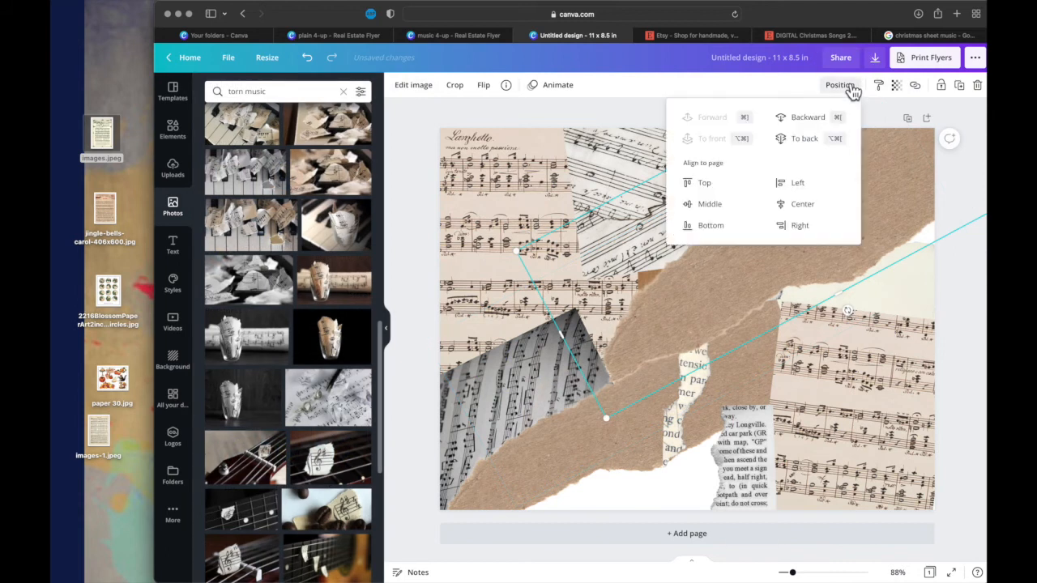
{"action": "left_click", "coordinate": [807, 143]}
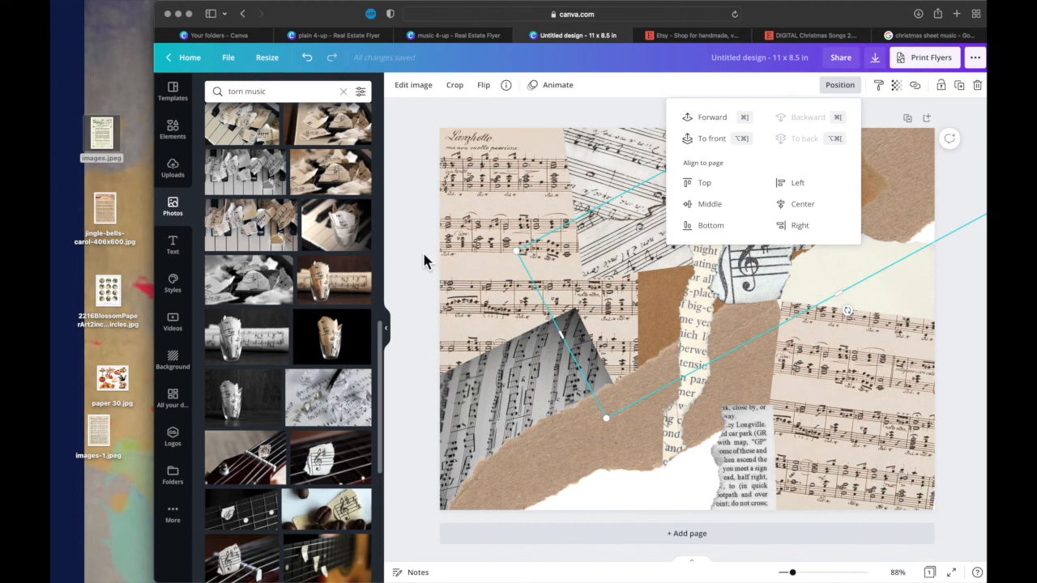
{"action": "left_click", "coordinate": [899, 191]}
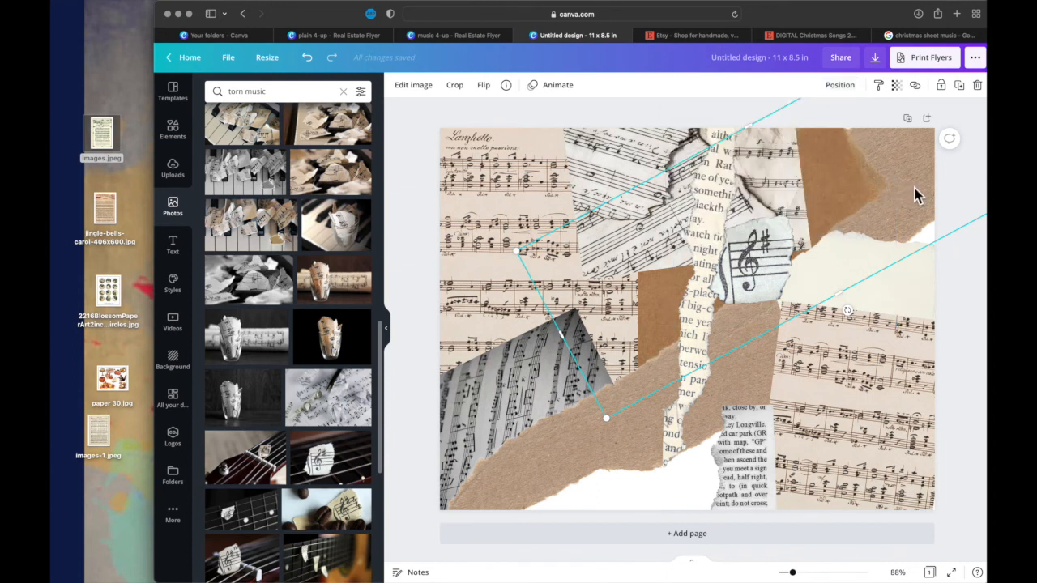
{"action": "left_click_drag", "start_coordinate": [918, 192], "coordinate": [921, 196]}
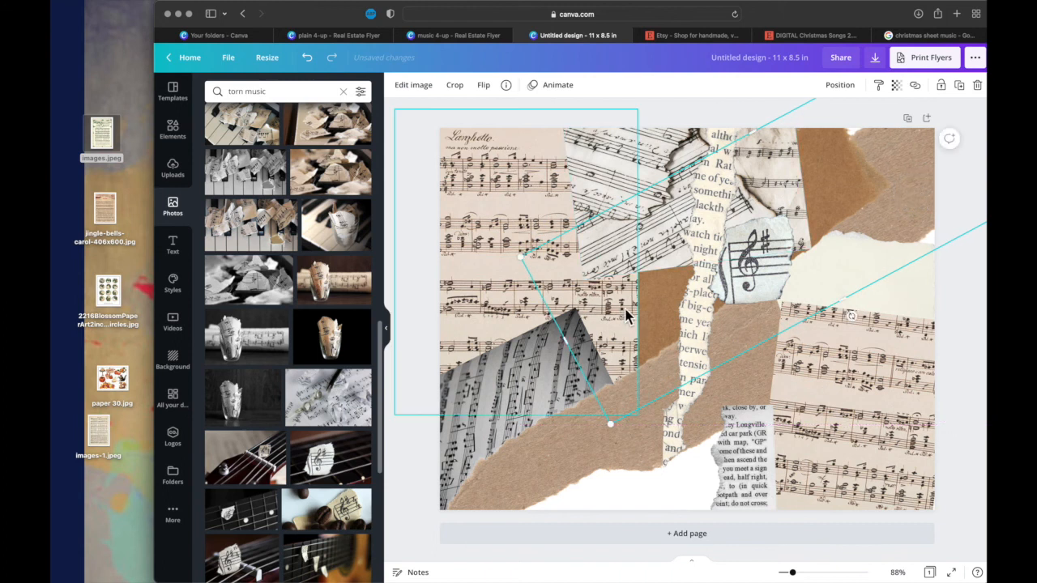
- Try the treble-clef scrap on the brown paper in the page's upper-right corner, tilted slightly clockwise
{"action": "left_click", "coordinate": [759, 276]}
{"action": "left_click_drag", "start_coordinate": [759, 276], "coordinate": [887, 202]}
{"action": "left_click_drag", "start_coordinate": [910, 277], "coordinate": [901, 284]}
{"action": "left_click_drag", "start_coordinate": [898, 191], "coordinate": [883, 188]}
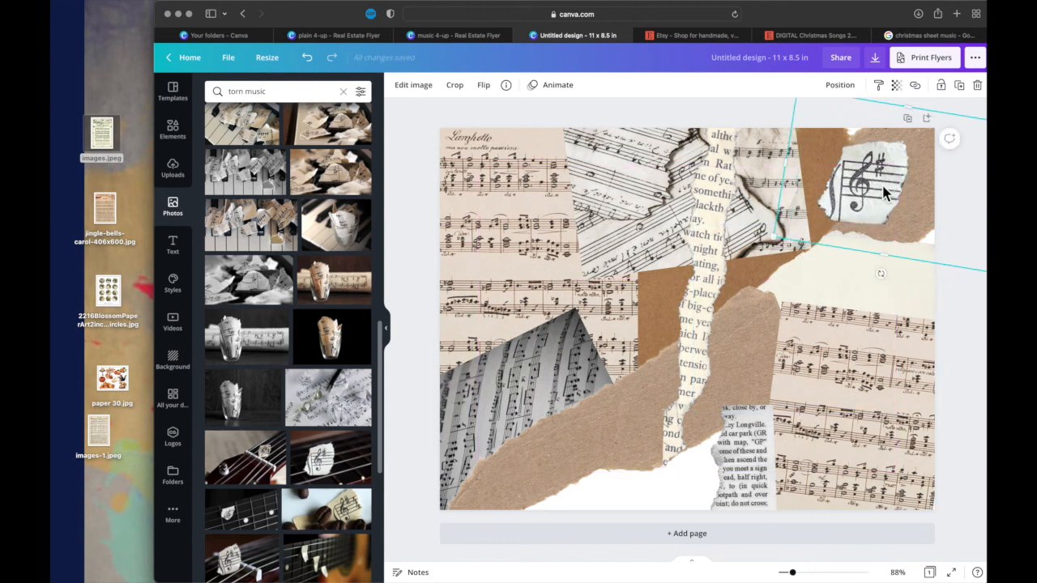
- Rotate the treble-clef scrap to about -16° and place it at the page's bottom edge, overlapping the brown torn strip
{"action": "left_click_drag", "start_coordinate": [867, 192], "coordinate": [484, 206]}
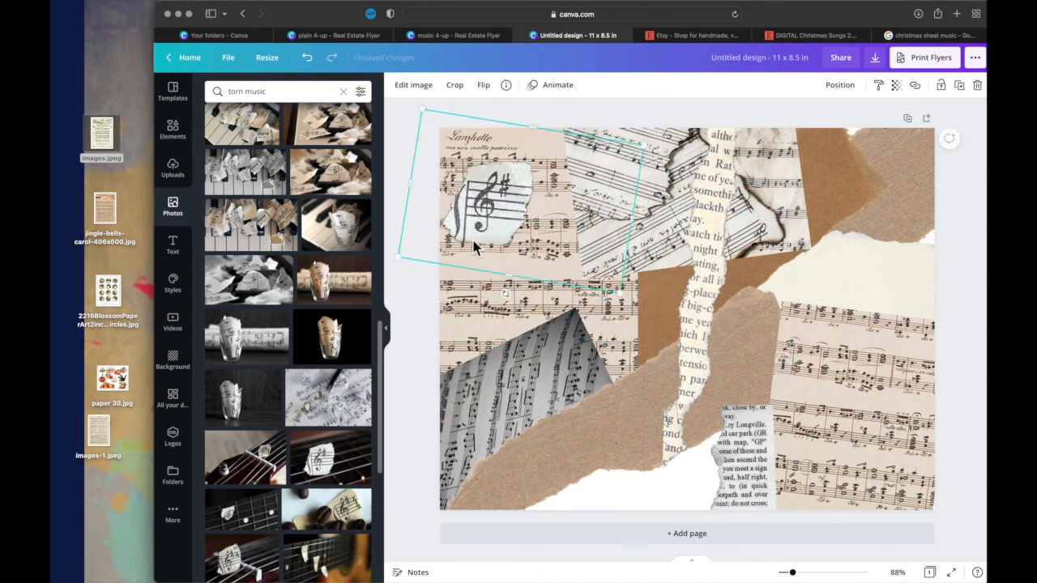
{"action": "left_click_drag", "start_coordinate": [509, 295], "coordinate": [551, 287]}
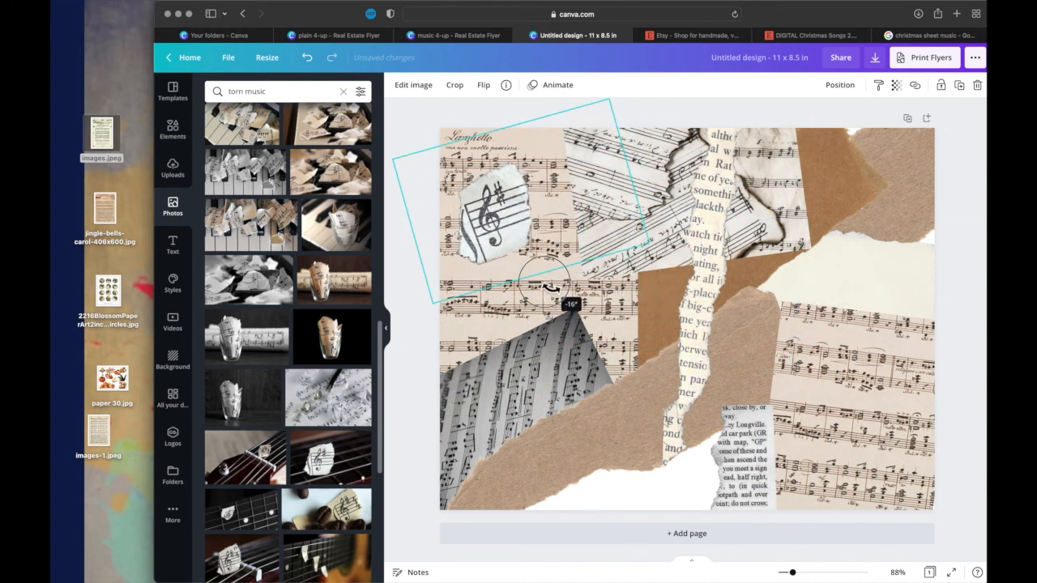
{"action": "left_click_drag", "start_coordinate": [520, 235], "coordinate": [636, 479]}
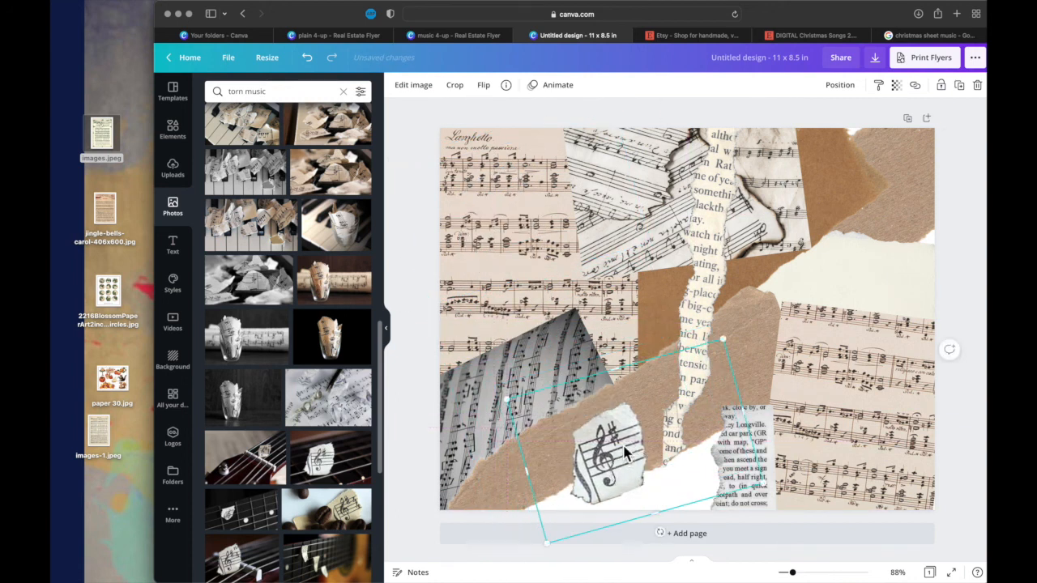
- Duplicate the burnt-edged sheet music piece, move the copy over the bottom-edge gap, and set its transparency to 96
{"action": "left_click", "coordinate": [616, 272]}
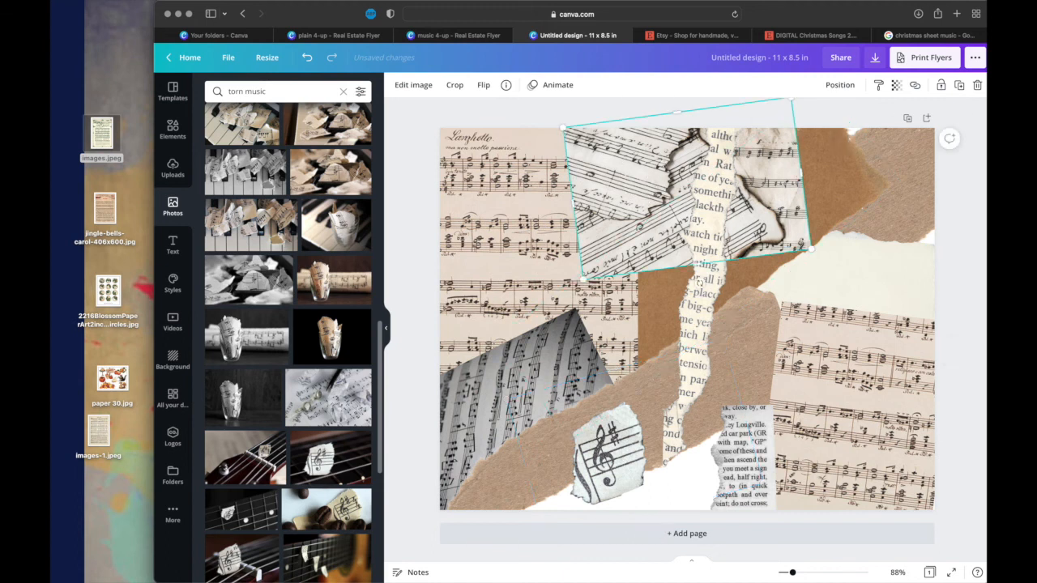
{"action": "left_click", "coordinate": [960, 86]}
{"action": "left_click_drag", "start_coordinate": [733, 192], "coordinate": [668, 470]}
{"action": "left_click", "coordinate": [896, 86]}
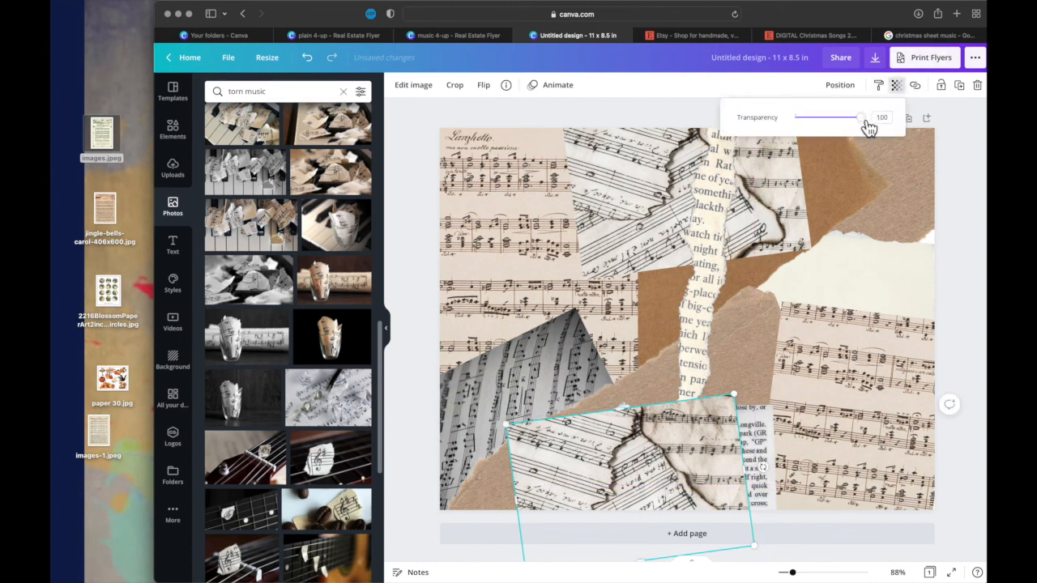
{"action": "left_click_drag", "start_coordinate": [863, 119], "coordinate": [858, 119]}
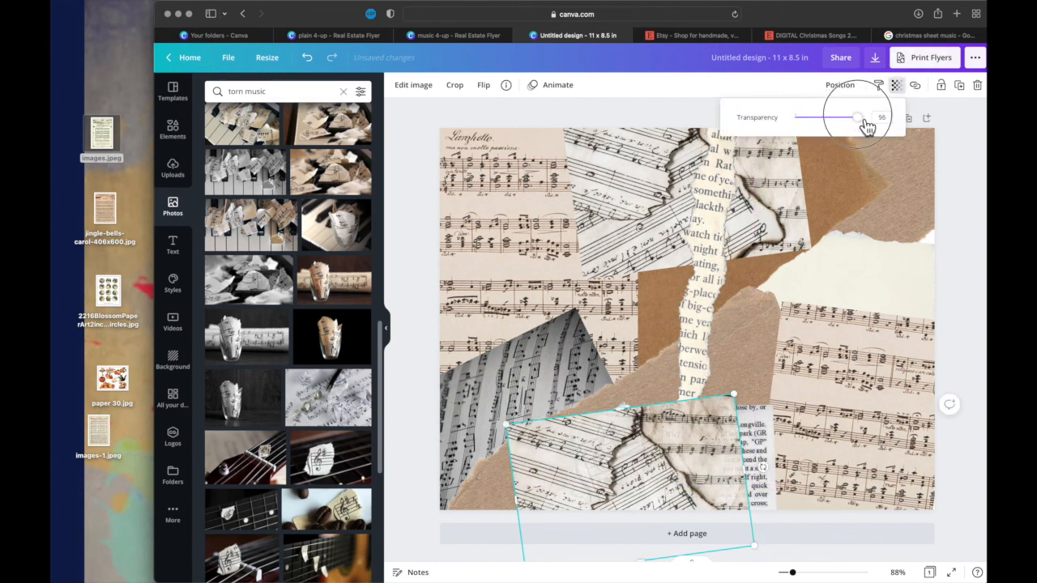
- Try layering the burnt-edged copy at the very back and raising it forward a few levels
{"action": "left_click", "coordinate": [846, 84]}
{"action": "left_click", "coordinate": [810, 118]}
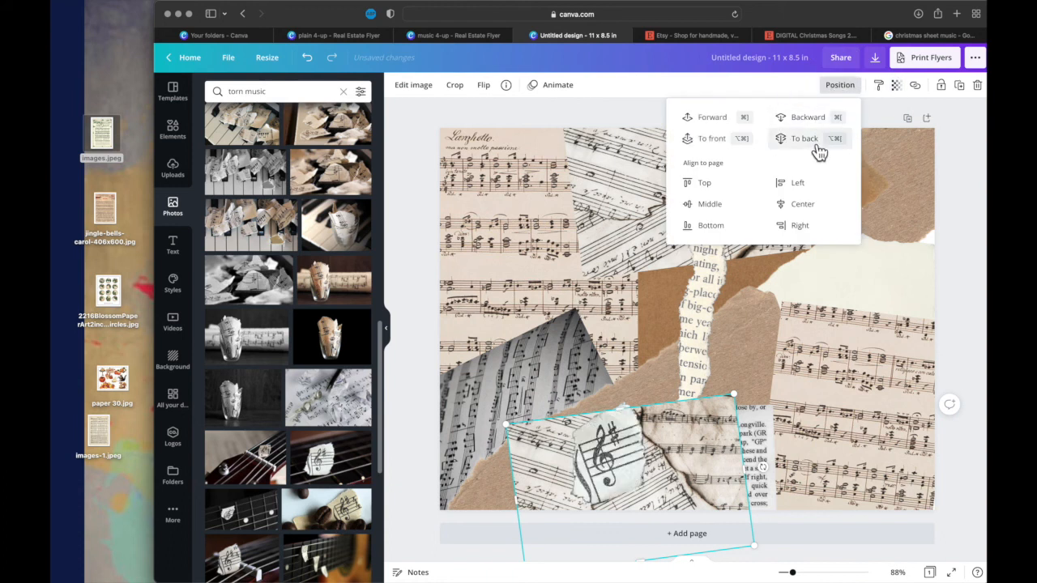
{"action": "left_click", "coordinate": [815, 142]}
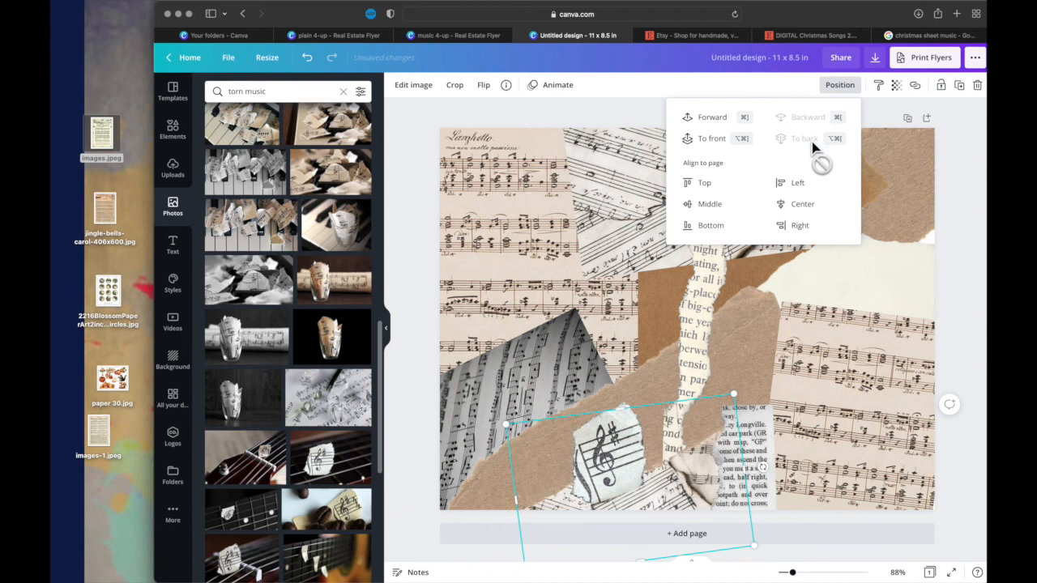
{"action": "left_click", "coordinate": [724, 128]}
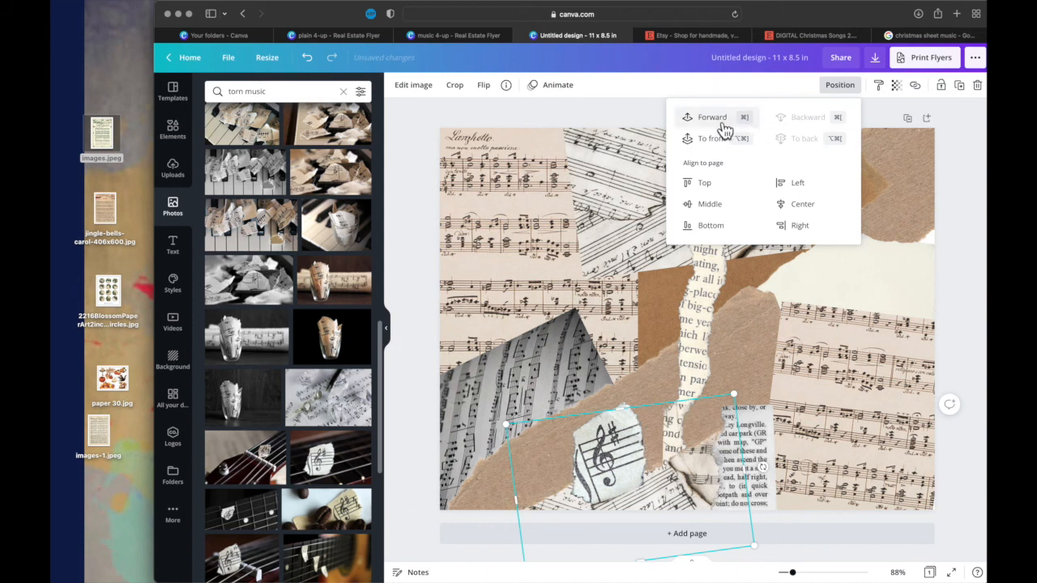
{"action": "left_click", "coordinate": [723, 127]}
{"action": "left_click", "coordinate": [721, 128]}
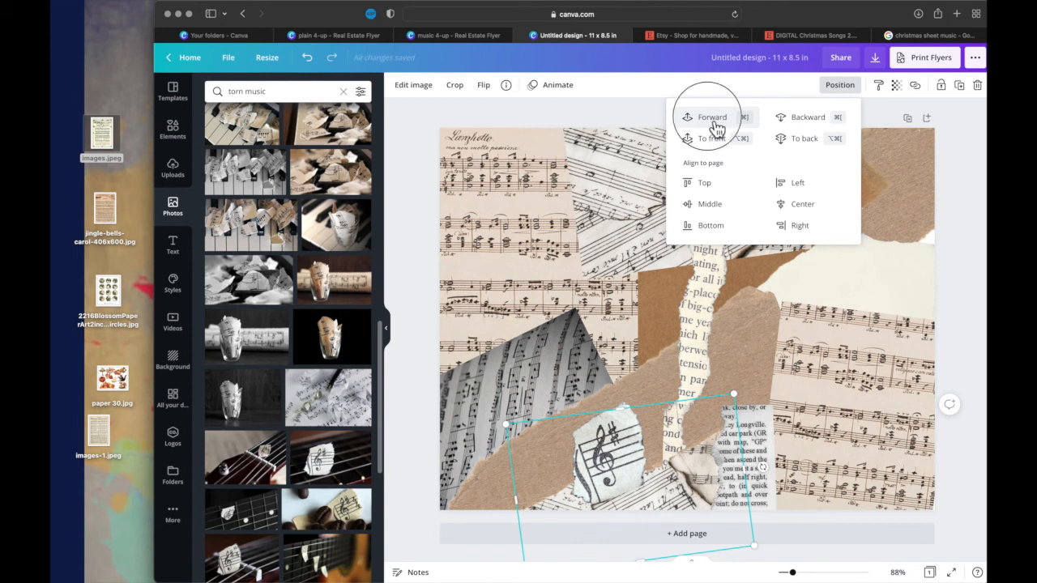
{"action": "left_click", "coordinate": [717, 126]}
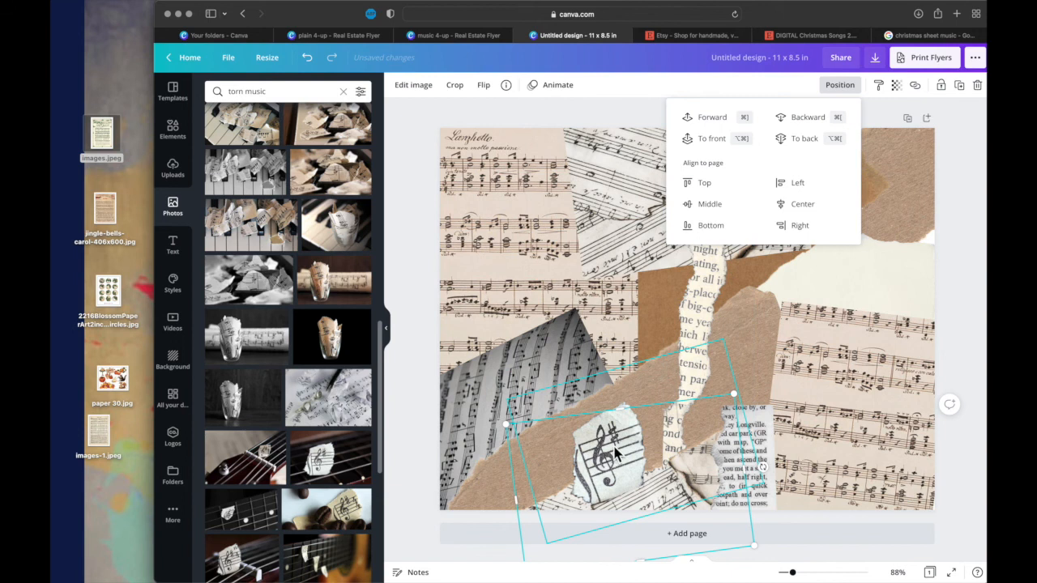
- Bring the burnt-edged copy to the front, then lower it level by level behind the treble-clef and book-page scraps
{"action": "left_click", "coordinate": [713, 140]}
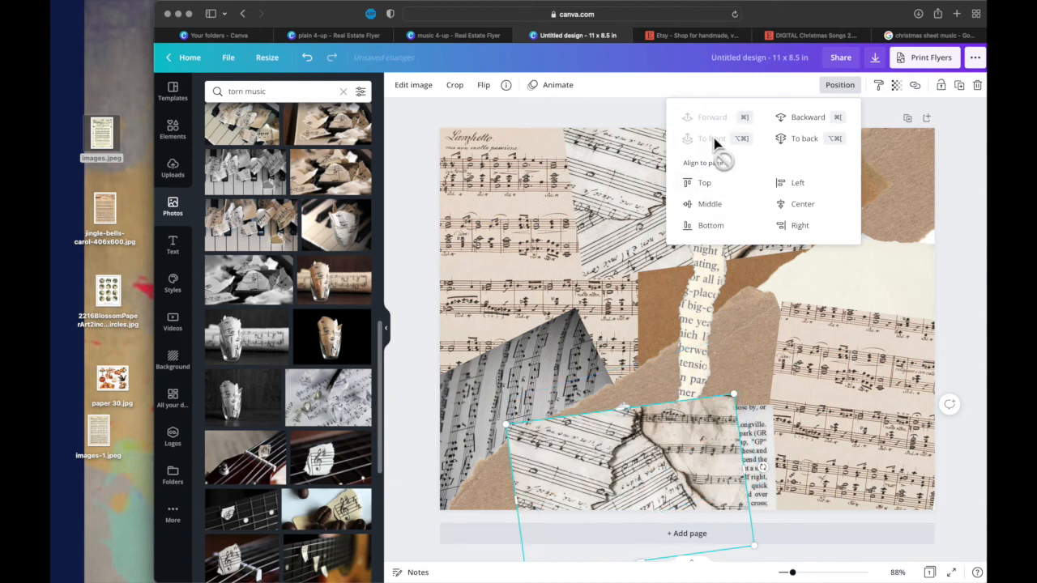
{"action": "left_click", "coordinate": [803, 122]}
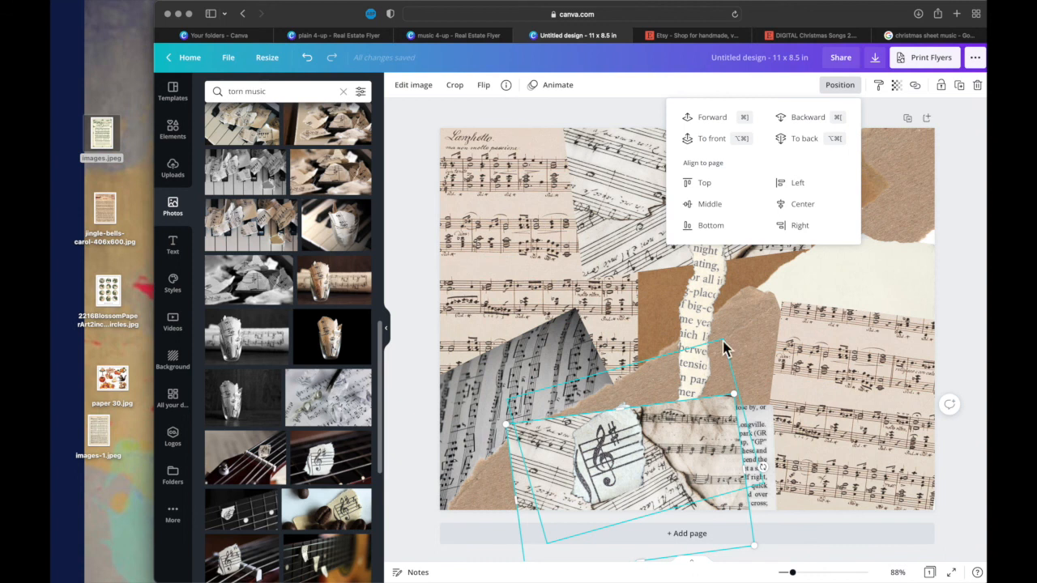
{"action": "left_click", "coordinate": [808, 128]}
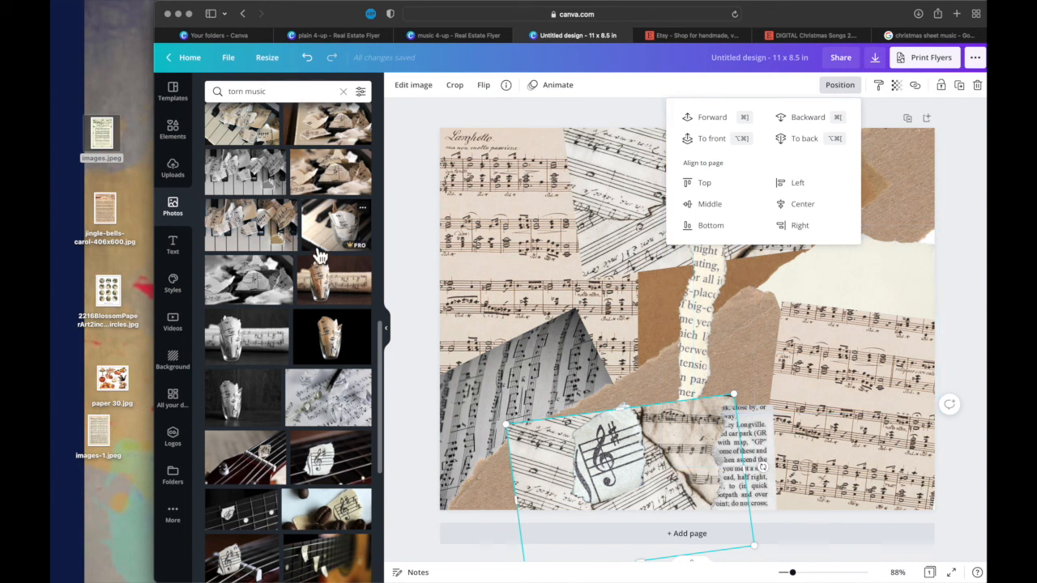
- Find the stained bass-clef sheet music photo in the torn music results and add it to the page
{"action": "scroll", "coordinate": [318, 254], "scroll_direction": "up", "scroll_amount": 10}
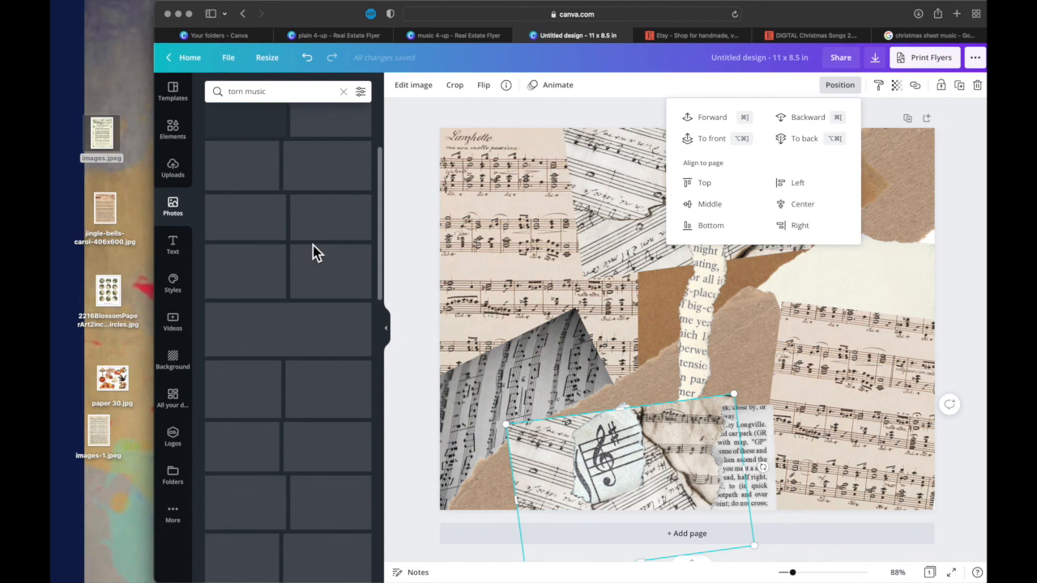
{"action": "scroll", "coordinate": [312, 245], "scroll_direction": "up", "scroll_amount": 5}
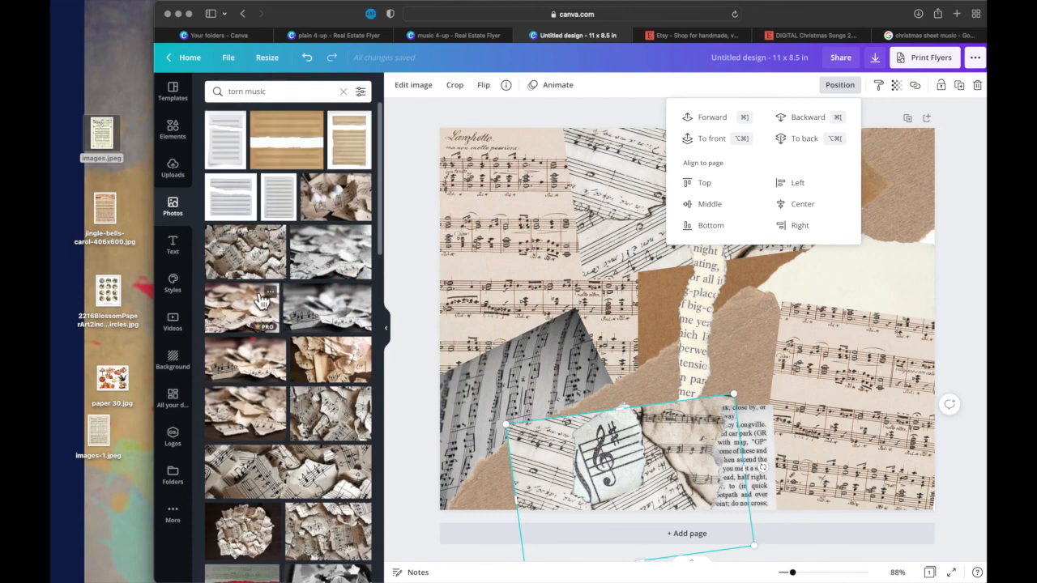
{"action": "scroll", "coordinate": [248, 338], "scroll_direction": "down", "scroll_amount": 10}
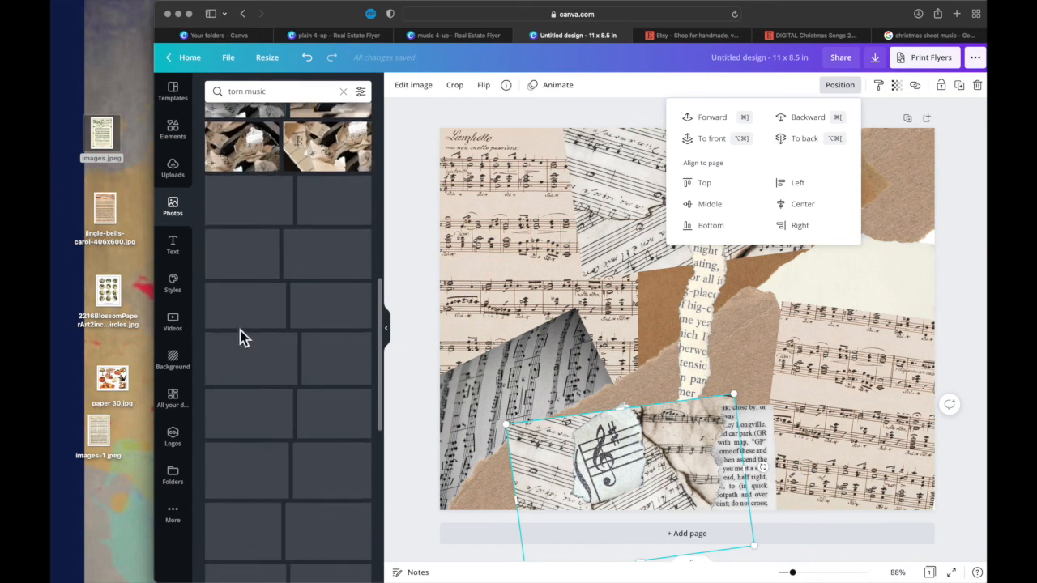
{"action": "scroll", "coordinate": [243, 339], "scroll_direction": "down", "scroll_amount": 3}
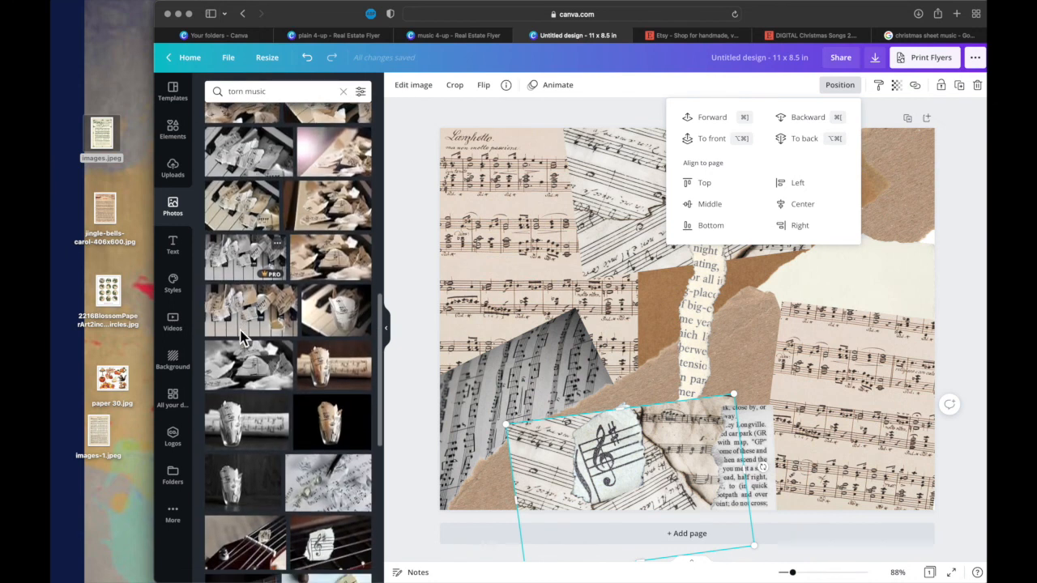
{"action": "scroll", "coordinate": [247, 341], "scroll_direction": "down", "scroll_amount": 10}
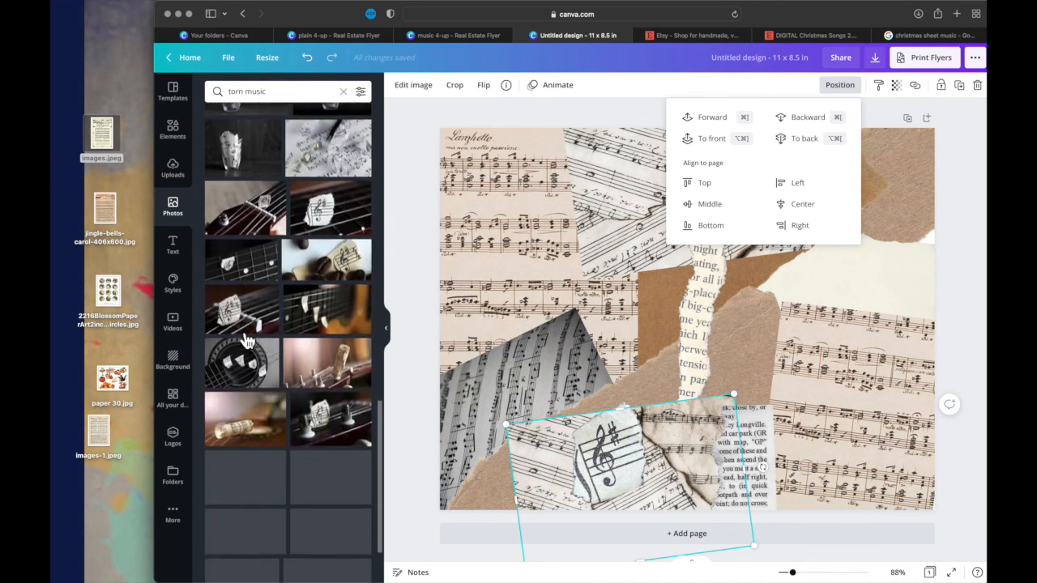
{"action": "scroll", "coordinate": [247, 341], "scroll_direction": "down", "scroll_amount": 3}
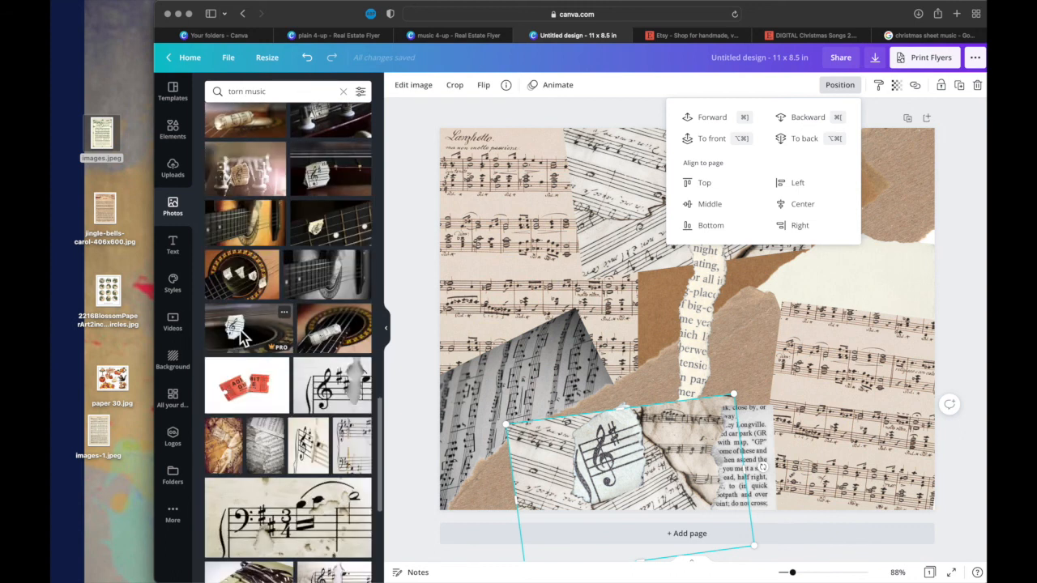
{"action": "left_click", "coordinate": [258, 541]}
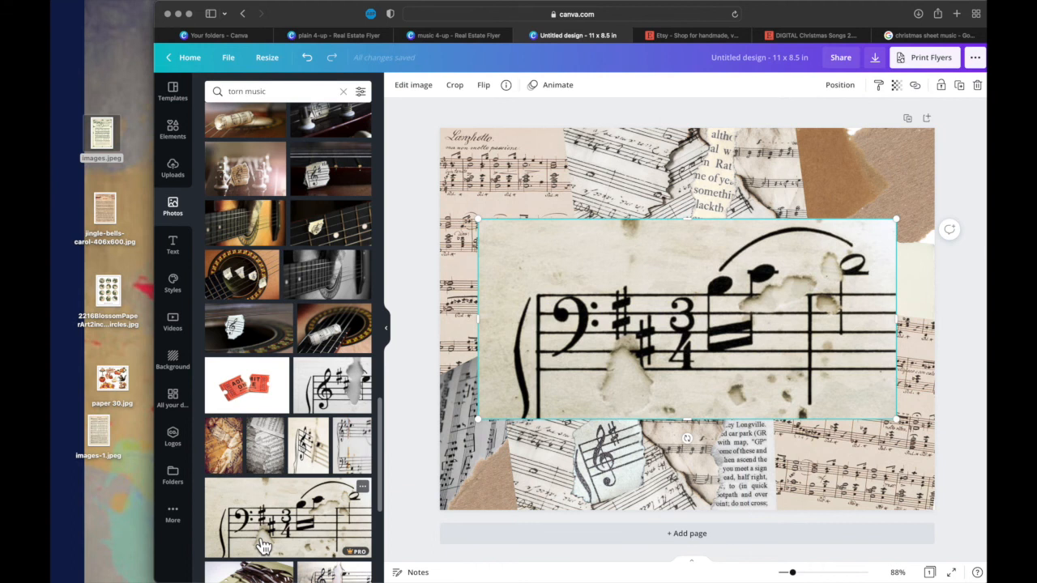
- Shrink the bass-clef scrap, tilt it clockwise, and place it over the cream torn paper beneath the brown pieces
{"action": "left_click_drag", "start_coordinate": [479, 421], "coordinate": [730, 296]}
{"action": "left_click_drag", "start_coordinate": [796, 272], "coordinate": [855, 195]}
{"action": "left_click_drag", "start_coordinate": [872, 240], "coordinate": [856, 238]}
{"action": "left_click_drag", "start_coordinate": [888, 188], "coordinate": [869, 246]}
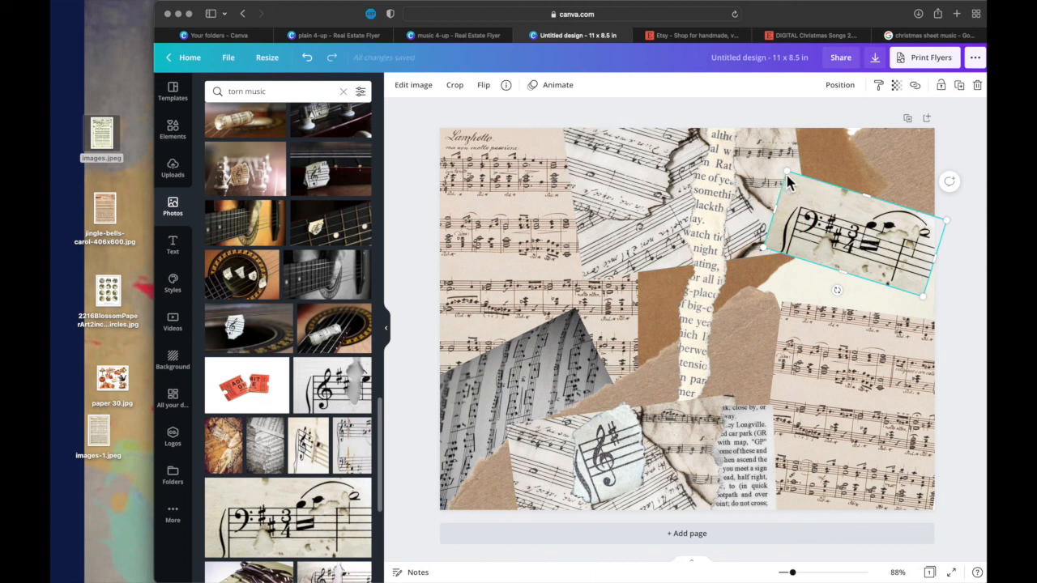
{"action": "left_click", "coordinate": [857, 173]}
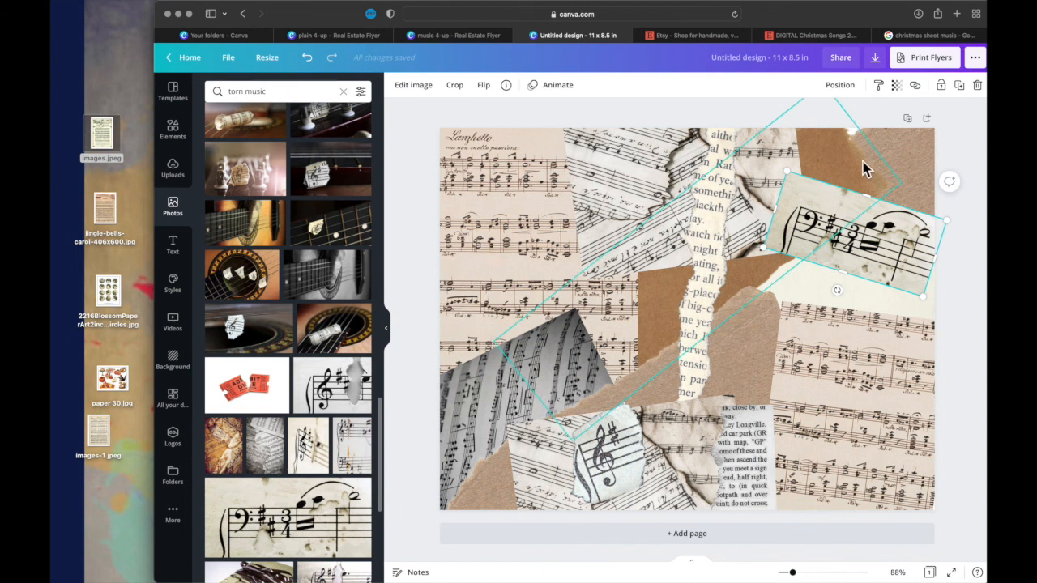
{"action": "left_click_drag", "start_coordinate": [864, 273], "coordinate": [830, 315]}
- Move the torn book-page strip to the page's right edge, tilted slightly counterclockwise over the end of the bass-clef scrap
{"action": "left_click_drag", "start_coordinate": [708, 260], "coordinate": [744, 261]}
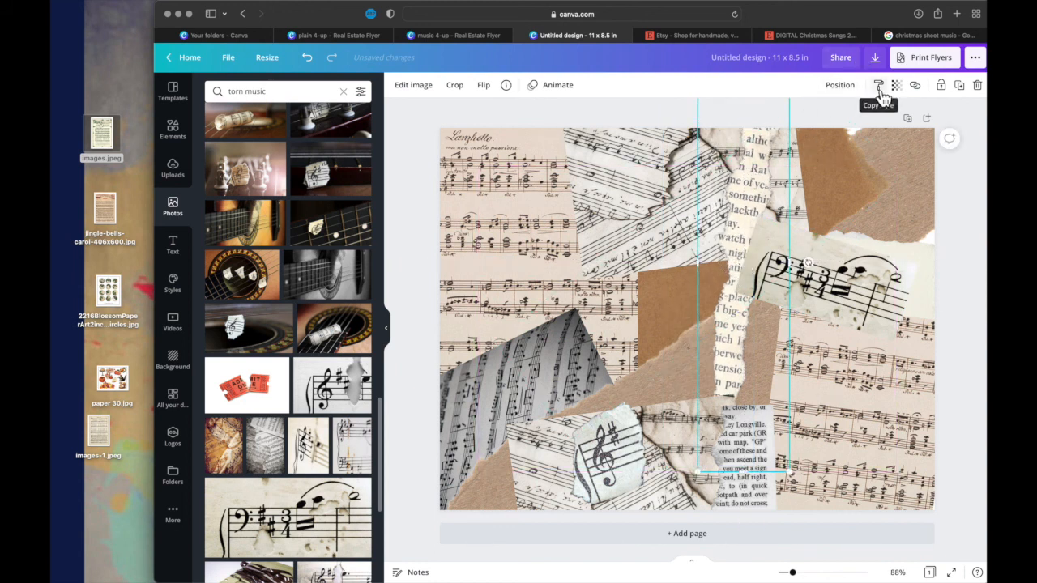
{"action": "left_click", "coordinate": [698, 245]}
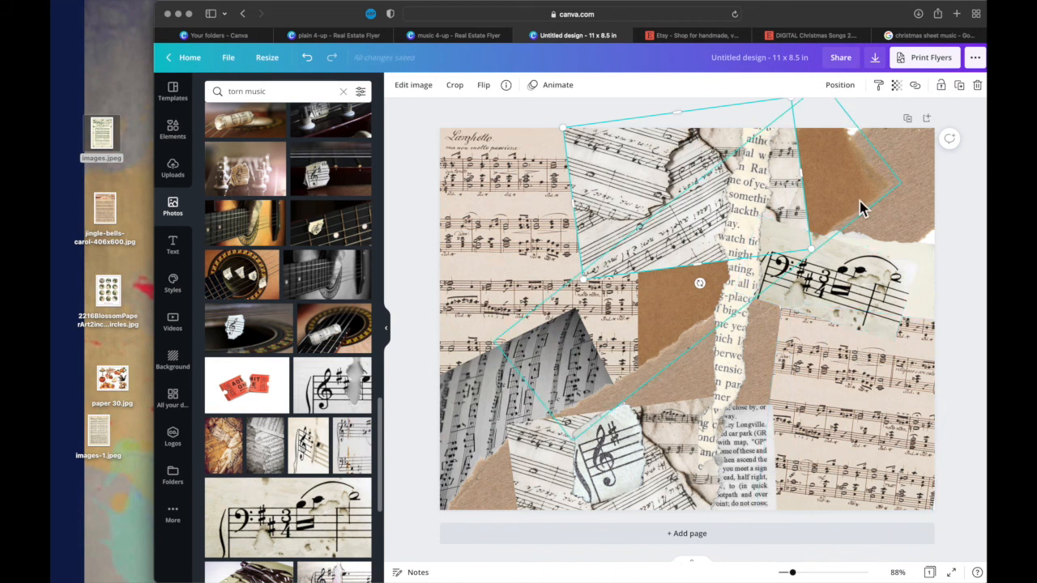
{"action": "left_click_drag", "start_coordinate": [800, 227], "coordinate": [946, 263]}
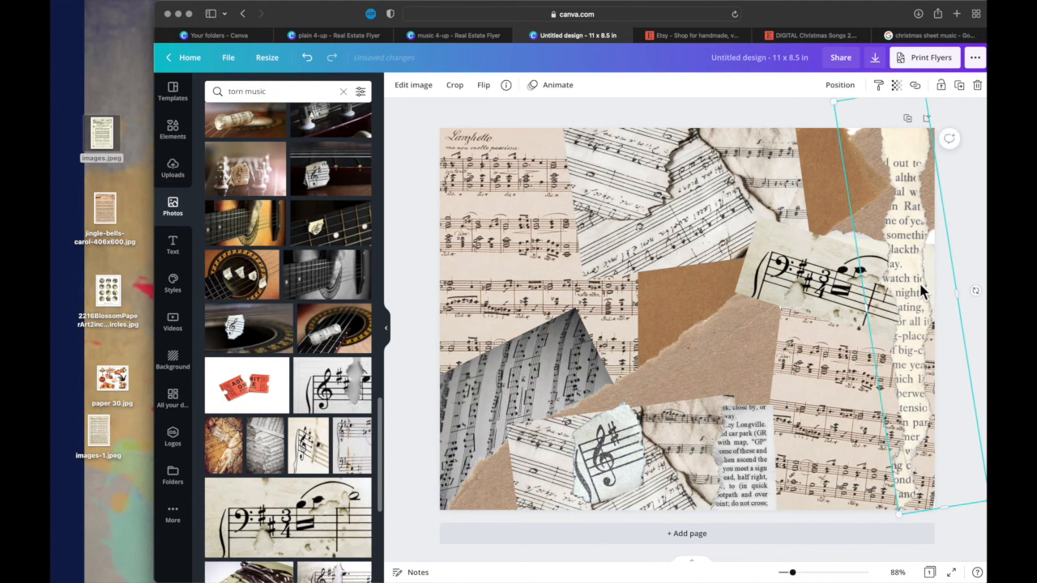
- Adjust the transparency of the bass-clef scrap
{"action": "left_click", "coordinate": [776, 247]}
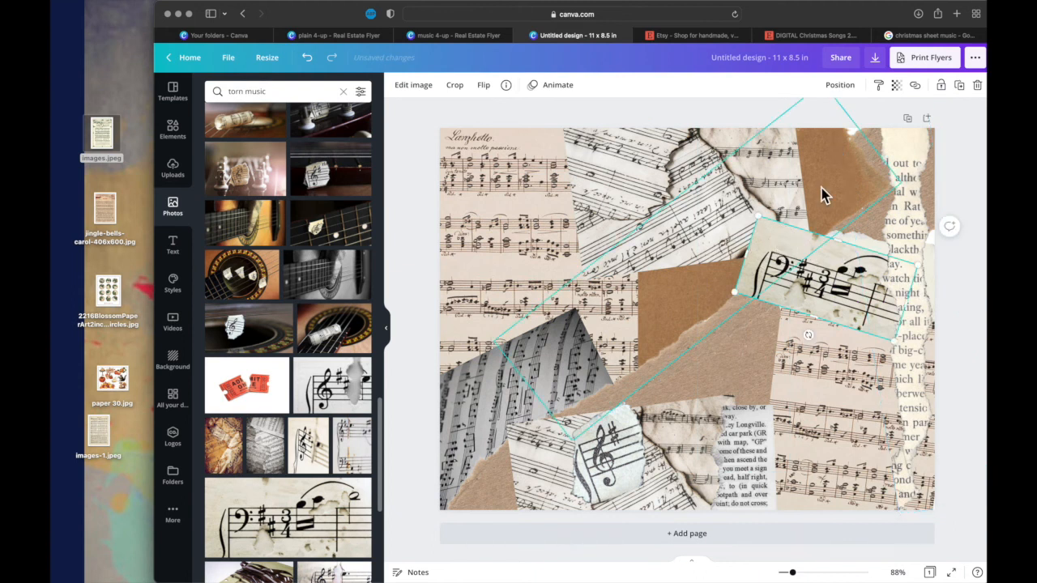
{"action": "left_click", "coordinate": [896, 86]}
{"action": "left_click", "coordinate": [848, 117]}
{"action": "left_click_drag", "start_coordinate": [854, 124], "coordinate": [864, 125]}
- Nudge the bass-clef scrap up and enlarge it slightly so it overlaps more of the burnt-edged sheet music
{"action": "left_click", "coordinate": [682, 301]}
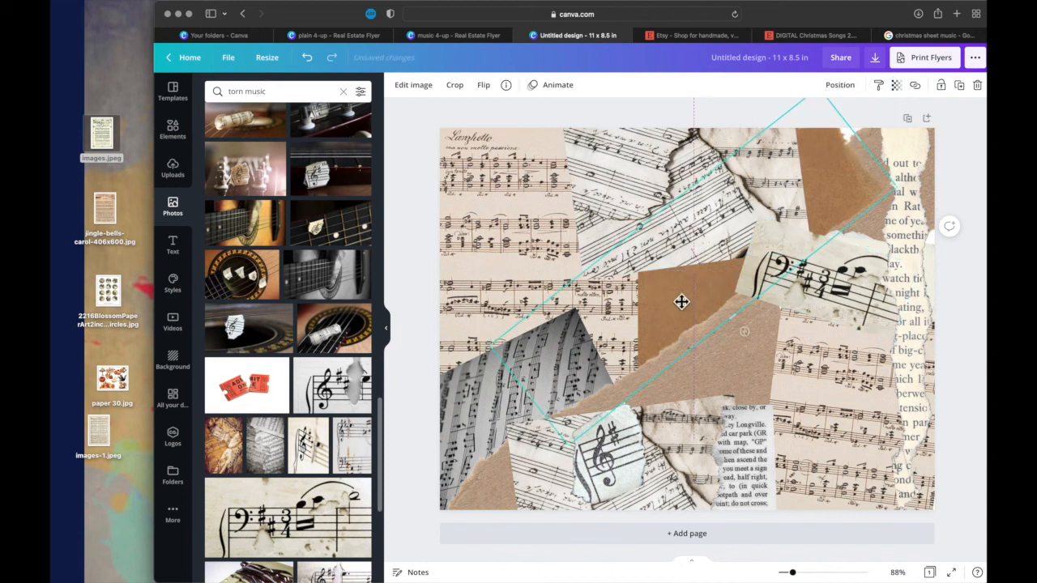
{"action": "left_click", "coordinate": [794, 282]}
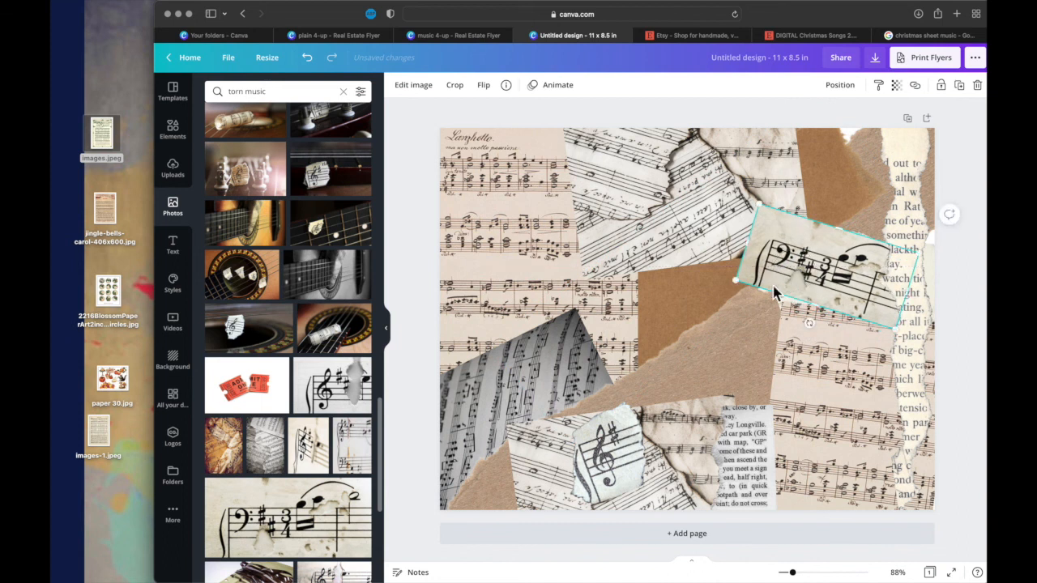
{"action": "left_click_drag", "start_coordinate": [739, 282], "coordinate": [720, 289]}
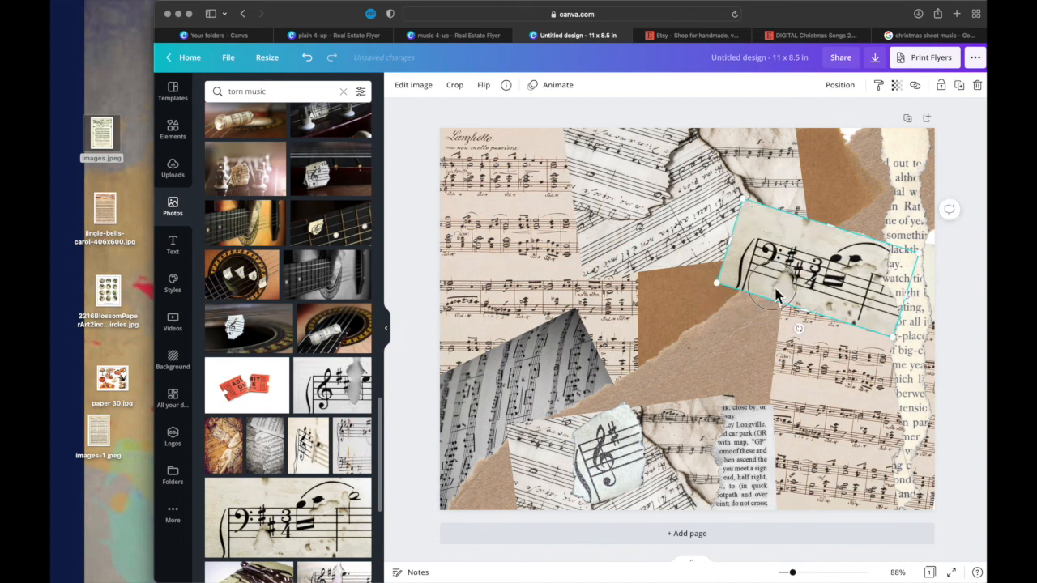
{"action": "left_click", "coordinate": [667, 387]}
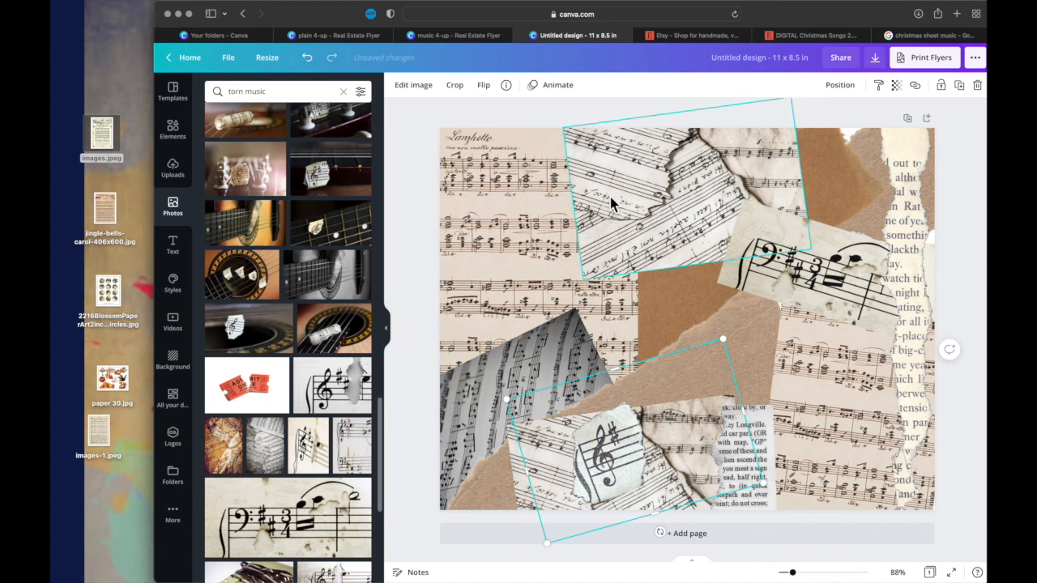
{"action": "left_click", "coordinate": [425, 153]}
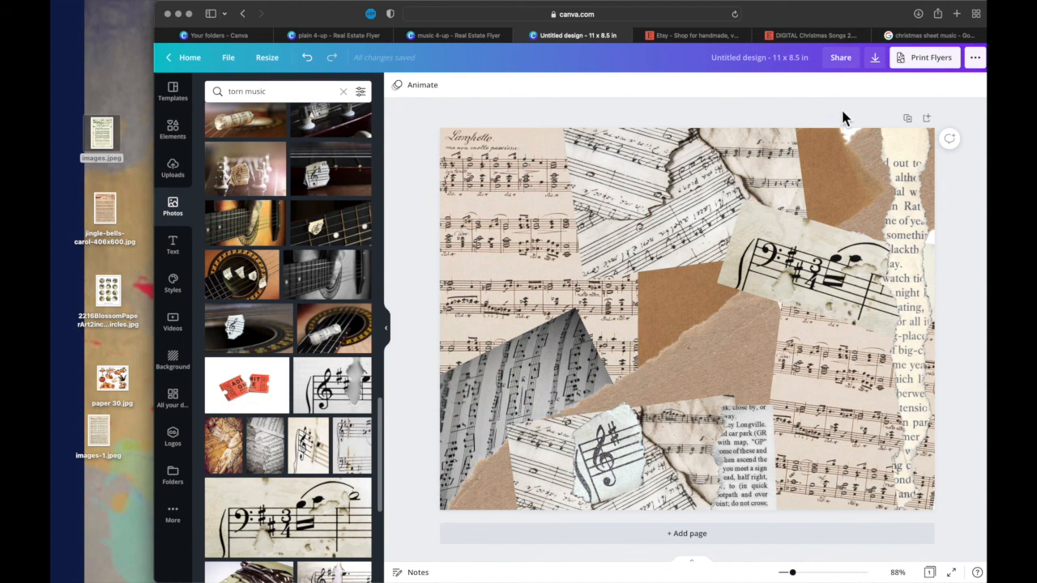
- Select all the collage pieces on the page and group them
{"action": "left_click", "coordinate": [776, 138]}
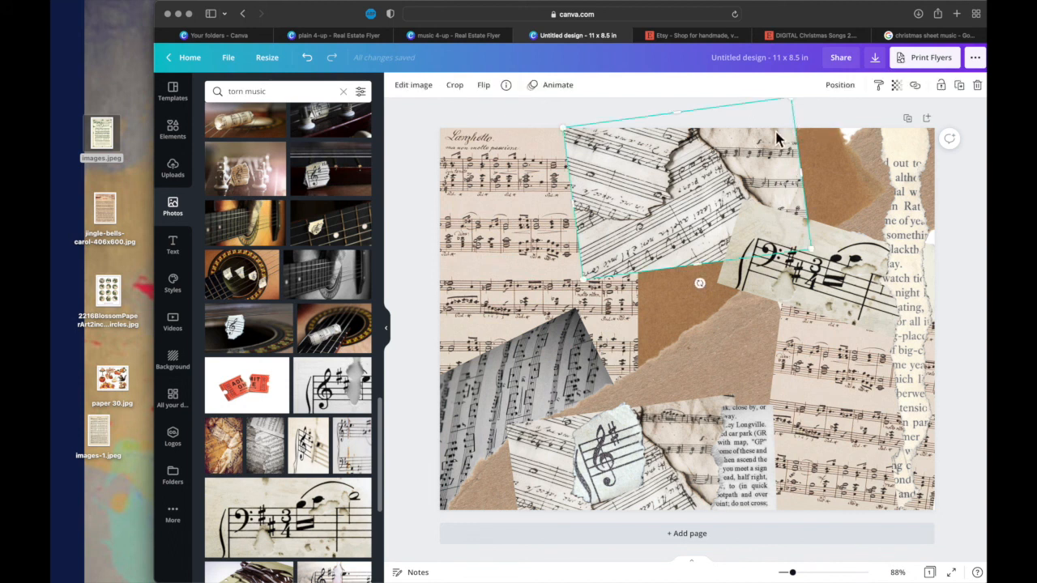
{"action": "key", "text": "super+a"}
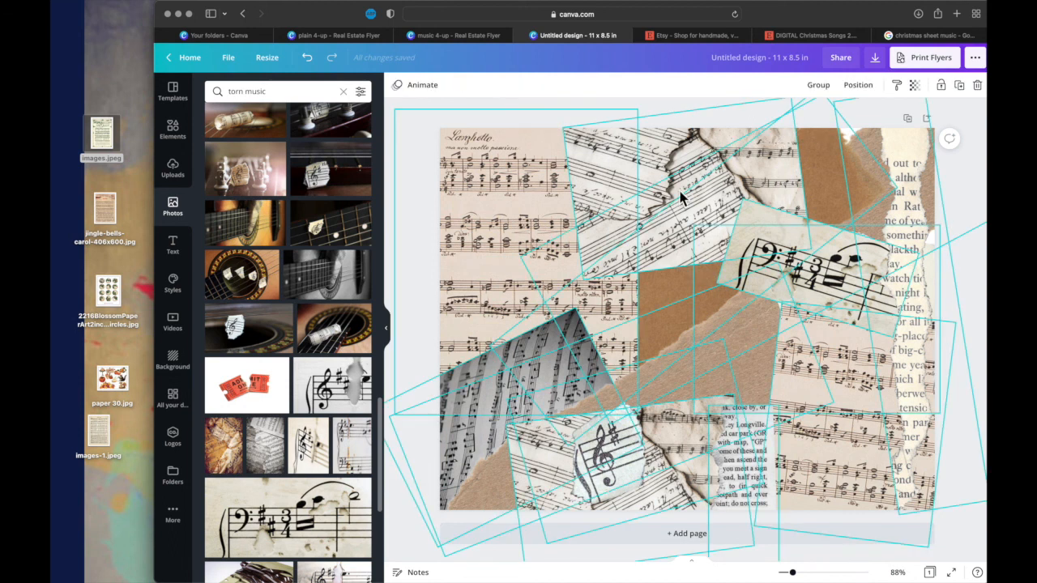
{"action": "left_click", "coordinate": [816, 88]}
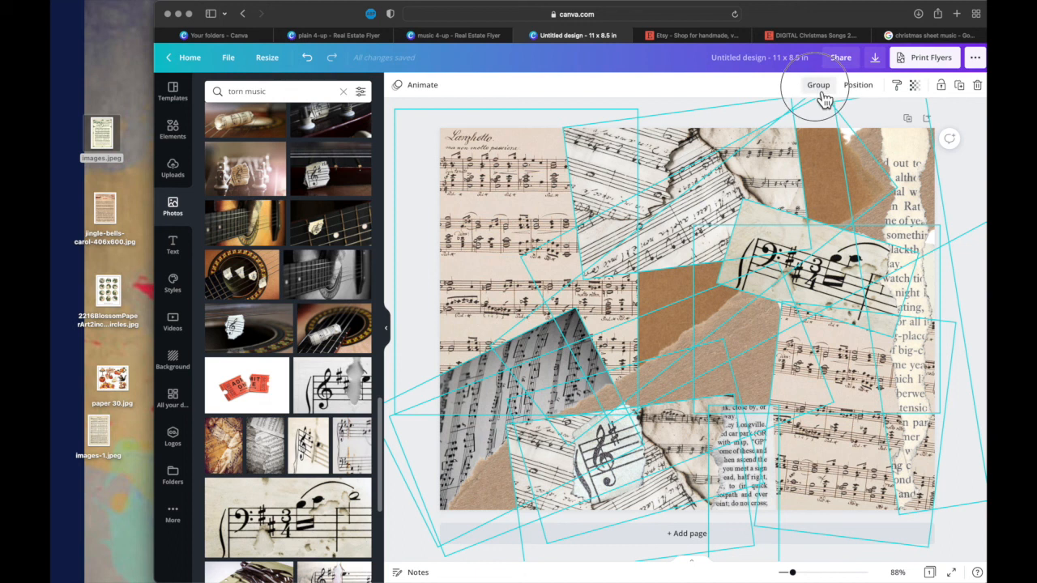
- Lower the grouped collage's transparency setting to fade it into a pale background
{"action": "left_click", "coordinate": [896, 85]}
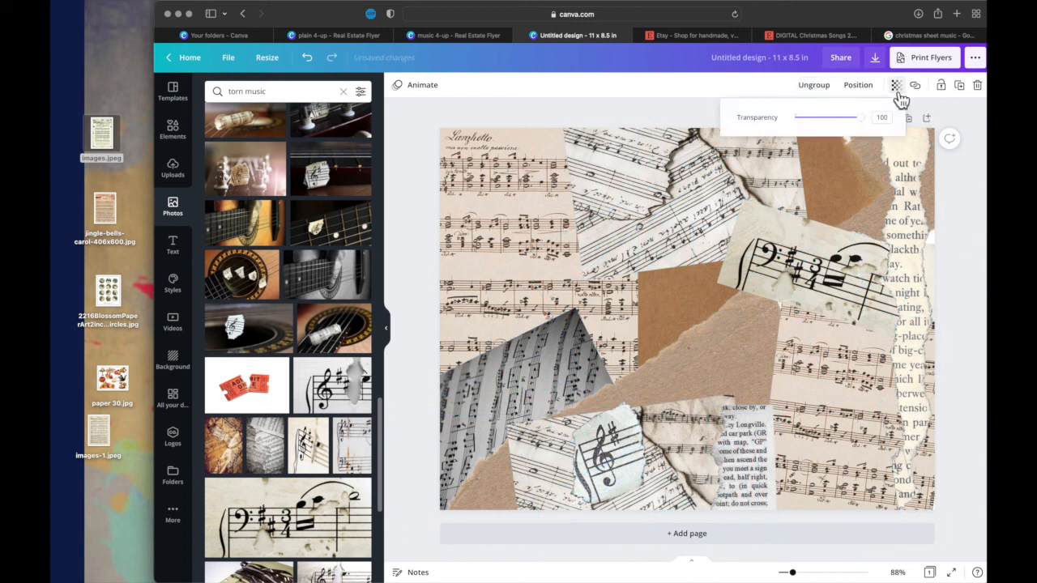
{"action": "left_click", "coordinate": [863, 119]}
{"action": "left_click_drag", "start_coordinate": [870, 128], "coordinate": [836, 126]}
{"action": "left_click", "coordinate": [729, 92]}
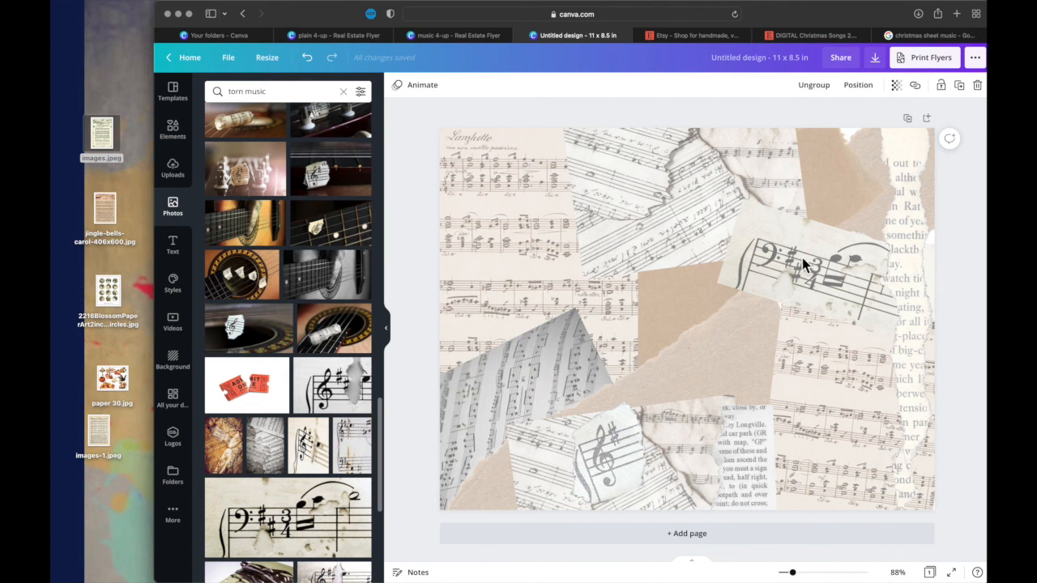
{"action": "left_click", "coordinate": [771, 306]}
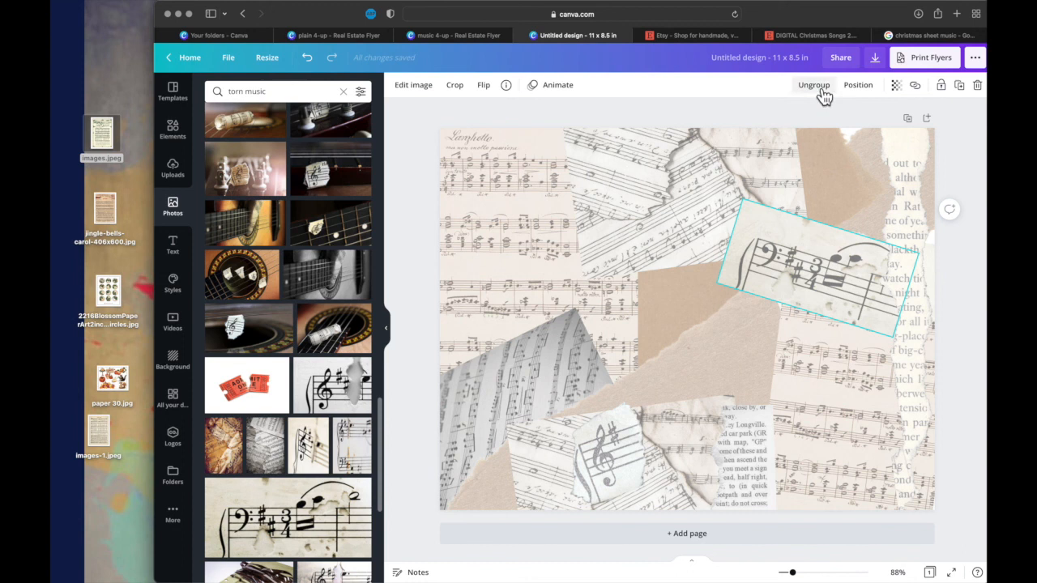
- Rename the design as "torn music background"
{"action": "left_click", "coordinate": [745, 68]}
{"action": "type", "text": "torm"}
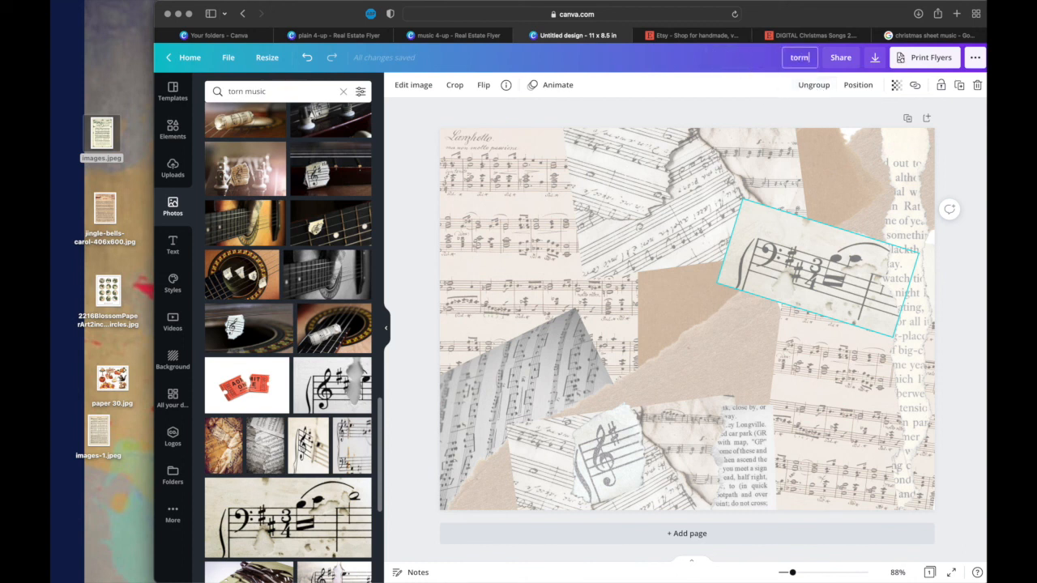
{"action": "key", "text": "BackSpace"}
{"action": "type", "text": "n music backb"}
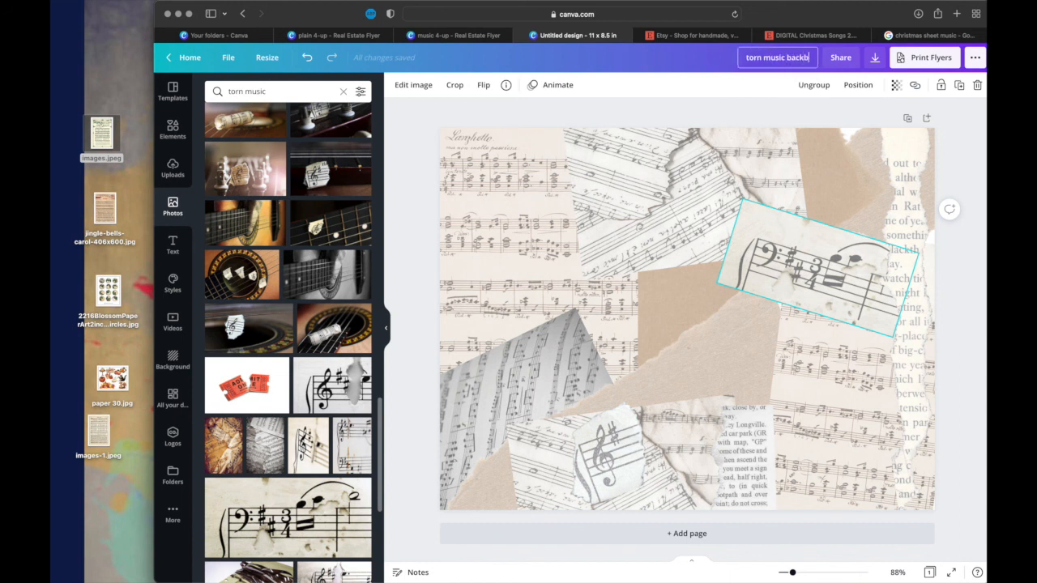
{"action": "key", "text": "BackSpace"}
{"action": "type", "text": "ground"}
{"action": "key", "text": "Return"}
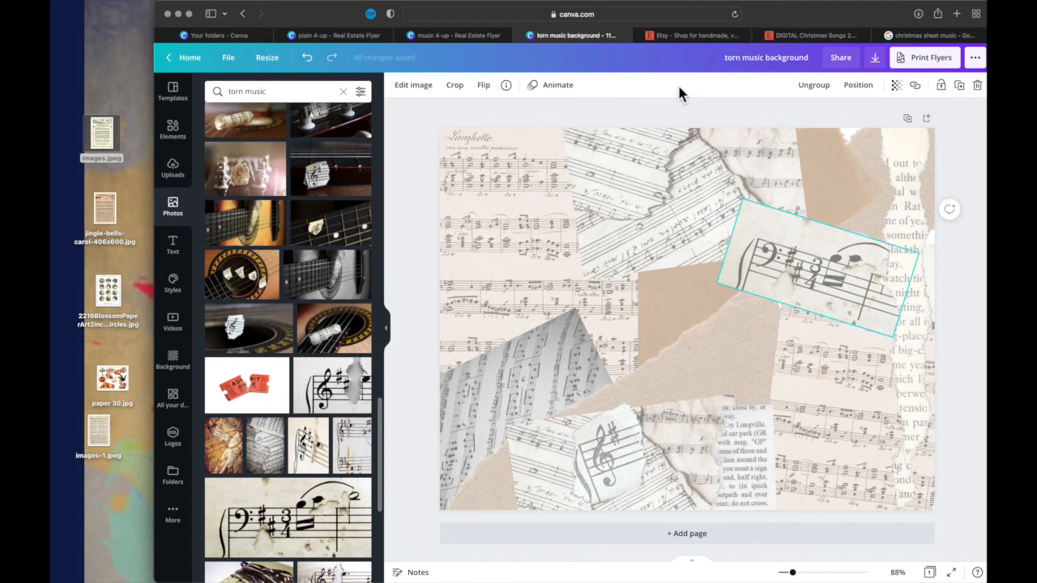